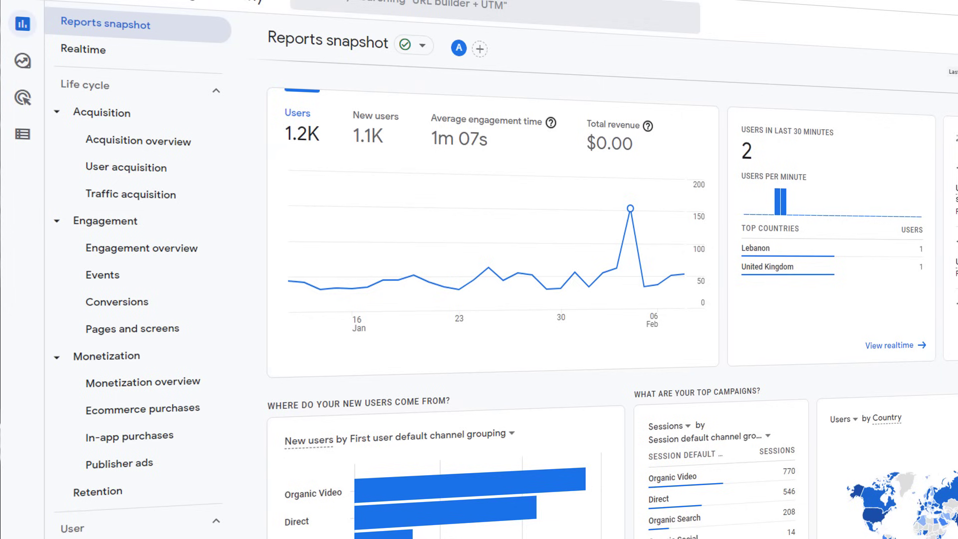
Step: Scroll through the Reports snapshot, then view the Realtime and Acquisition overview reports
scroll(612, 300, "down", 7)
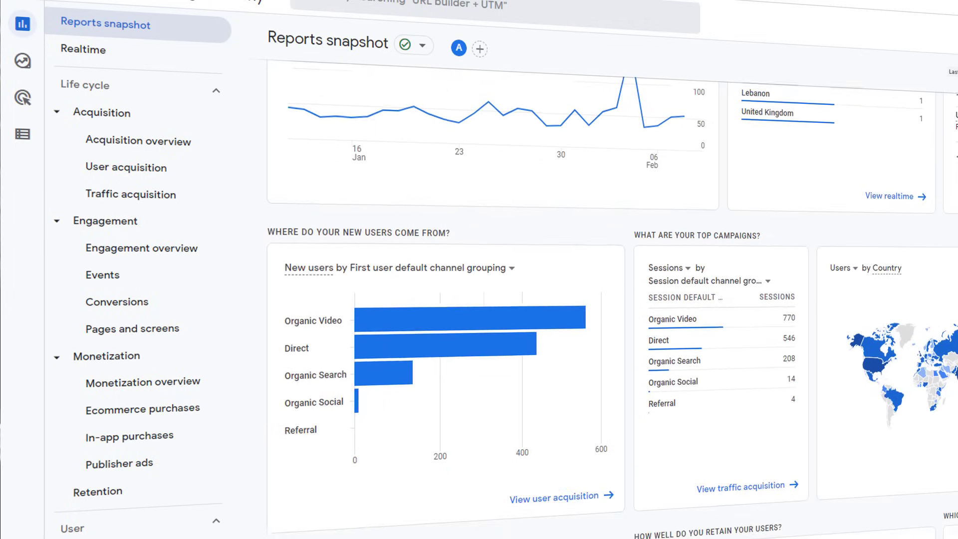
scroll(612, 300, "down", 6)
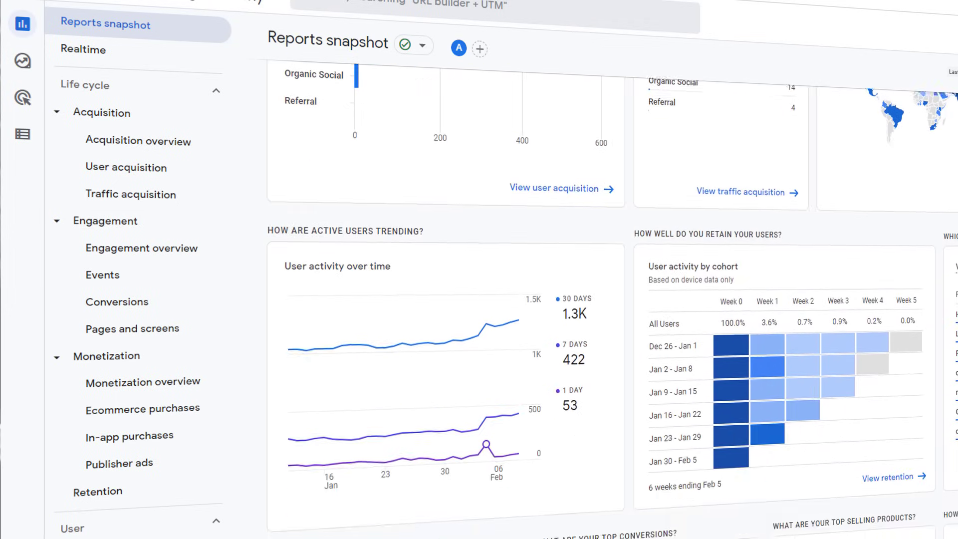
scroll(612, 299, "down", 2)
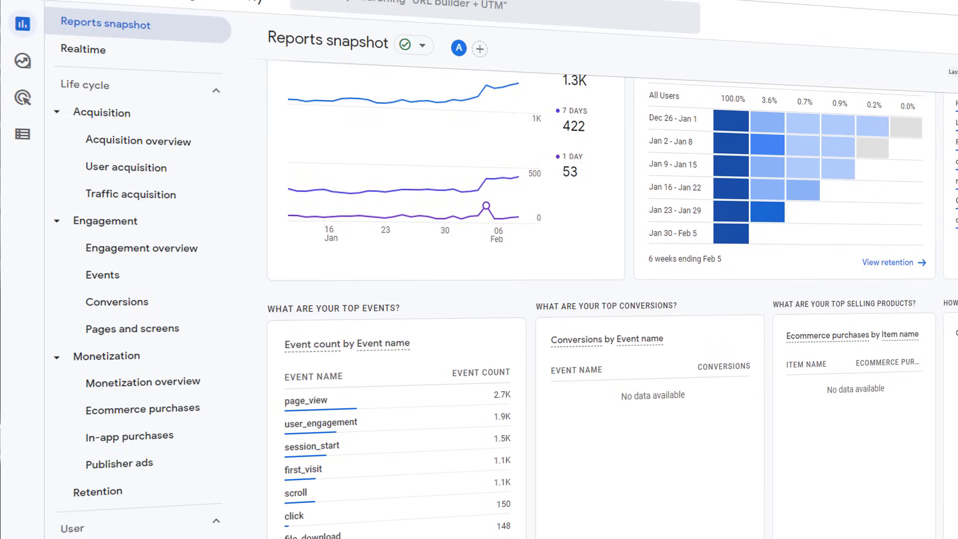
left_click(91, 51)
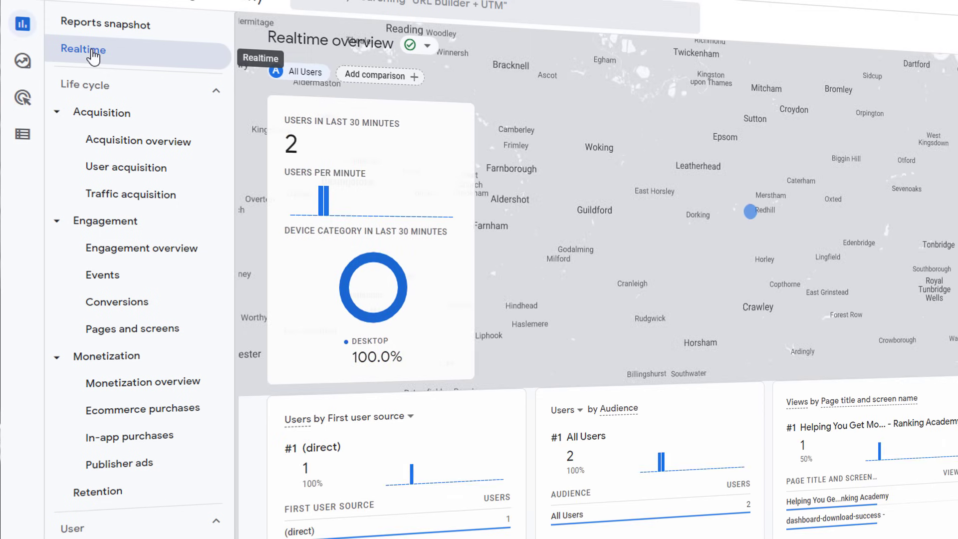
left_click(114, 144)
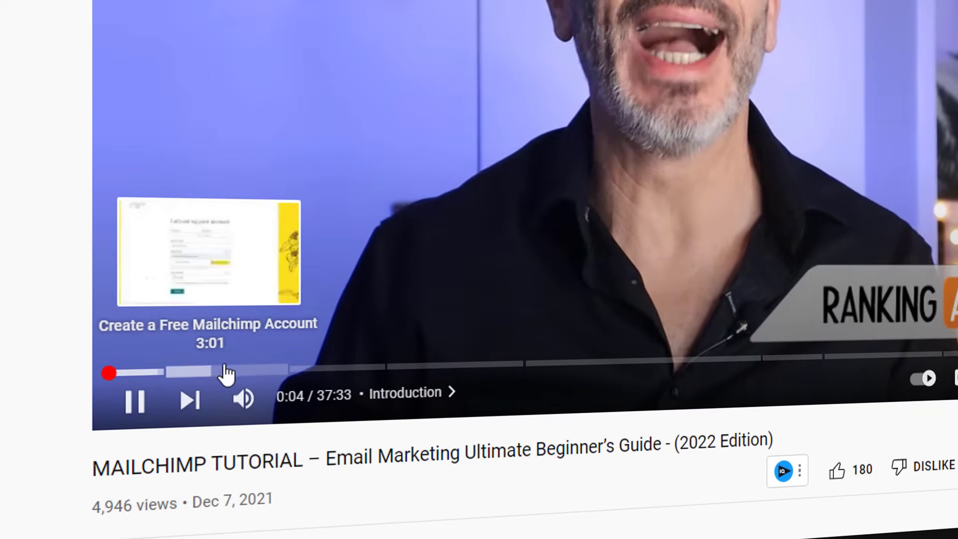
Step: Skip the Mailchimp tutorial ahead to the Create an Audience chapter
left_click(402, 367)
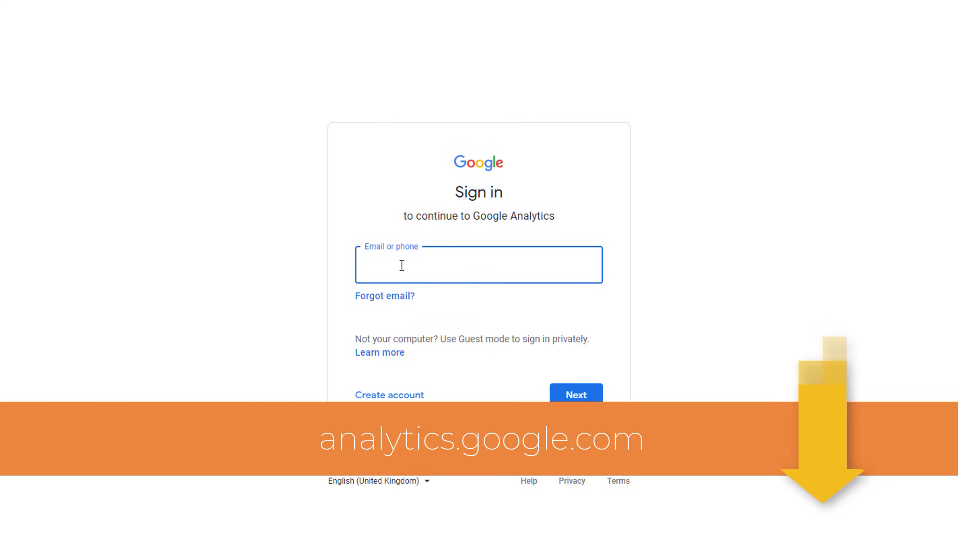
key("Down")
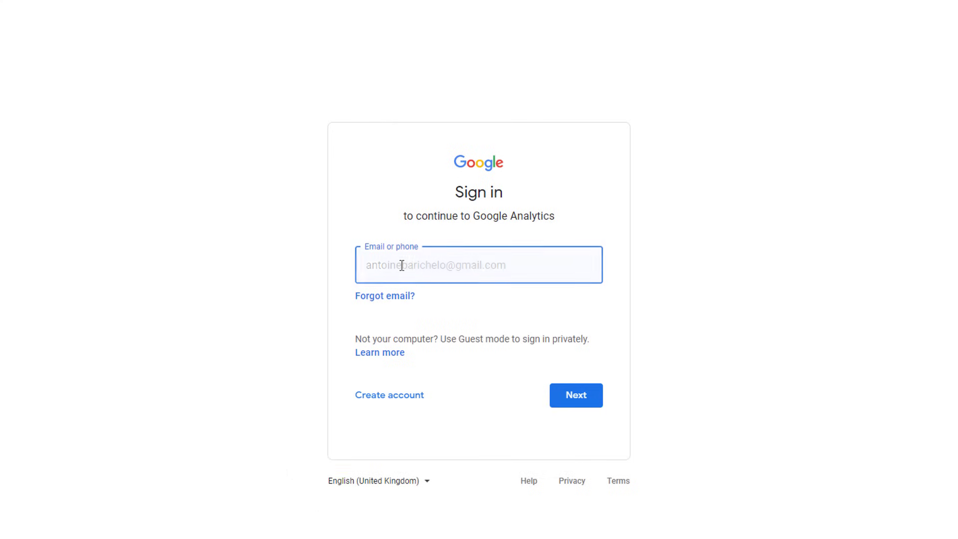
key("Return")
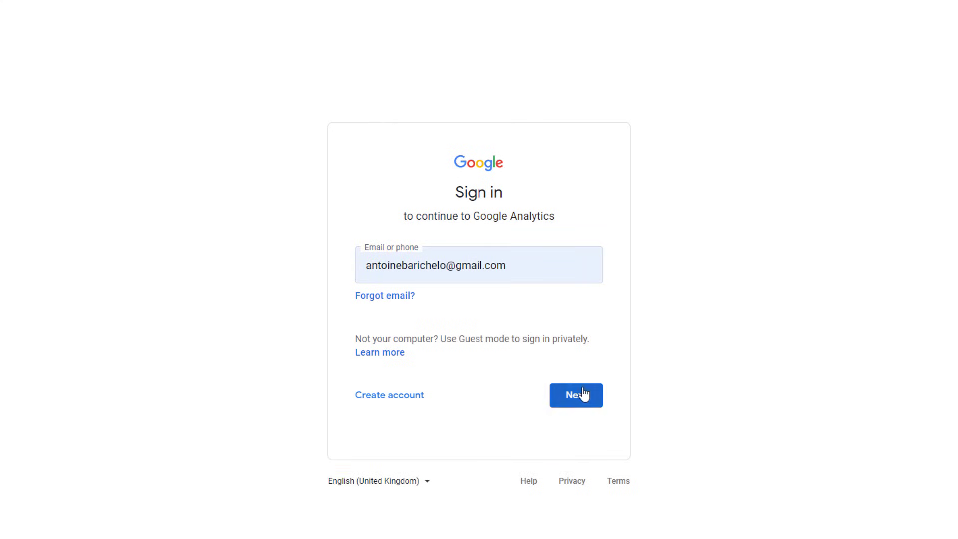
left_click(576, 395)
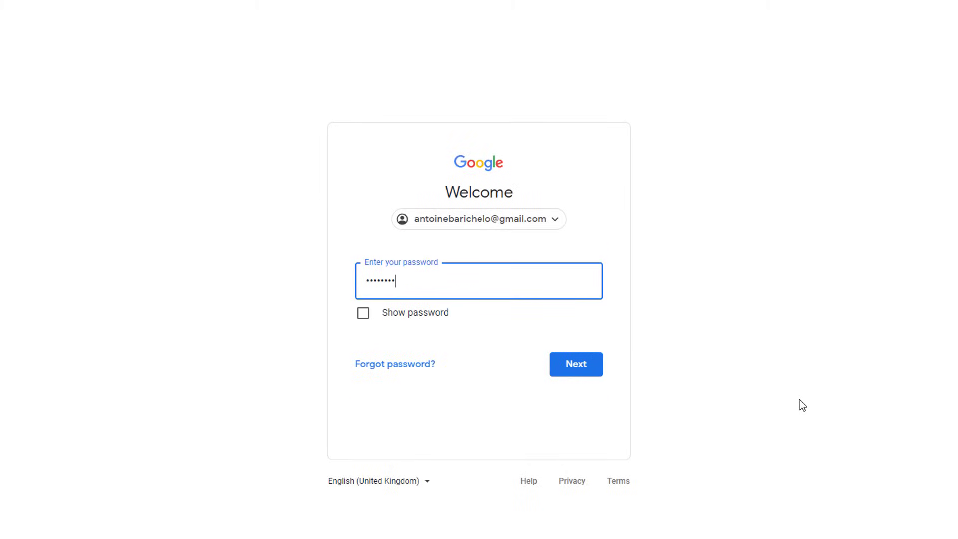
left_click(586, 368)
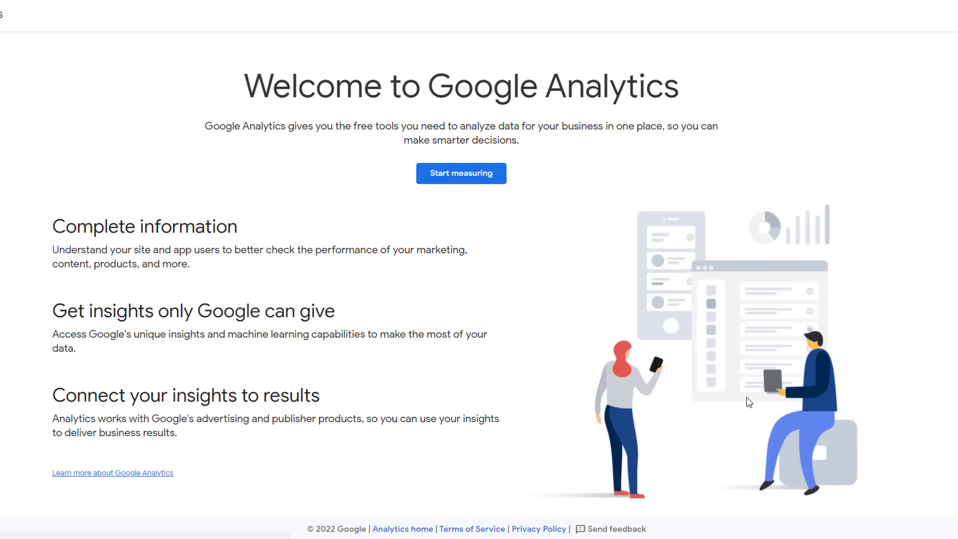
left_click(475, 176)
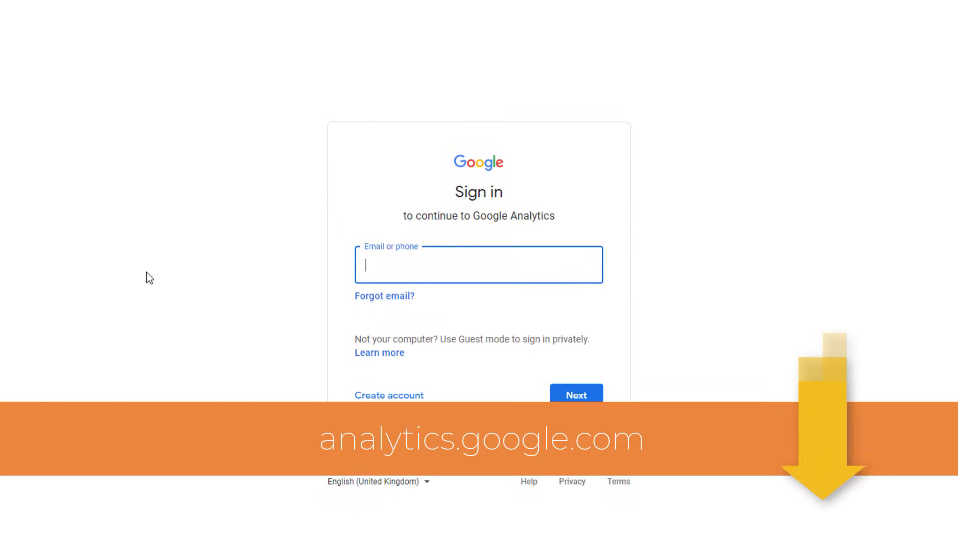
Step: Sign in with the autofilled account and start a new account from Admin
key("Down")
key("Return")
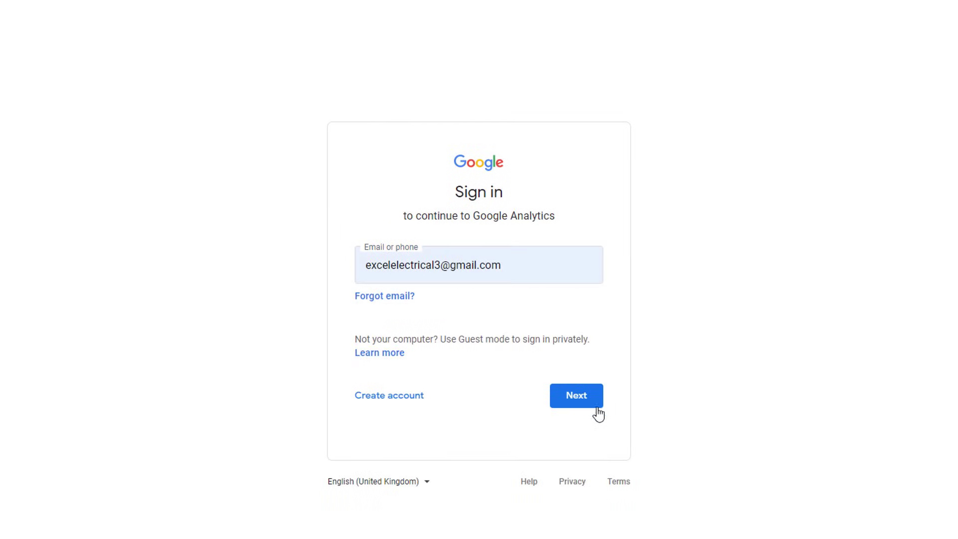
left_click(598, 408)
left_click(579, 373)
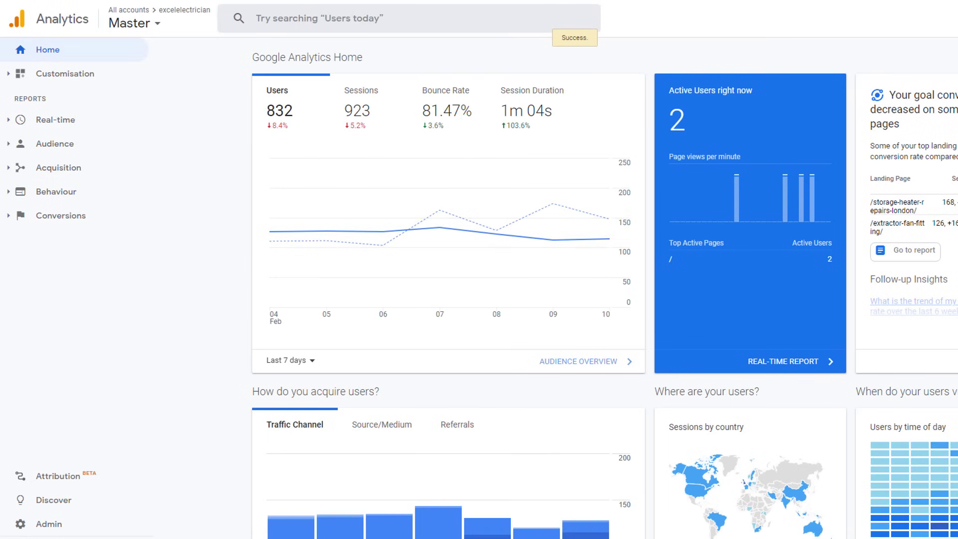
left_click(52, 521)
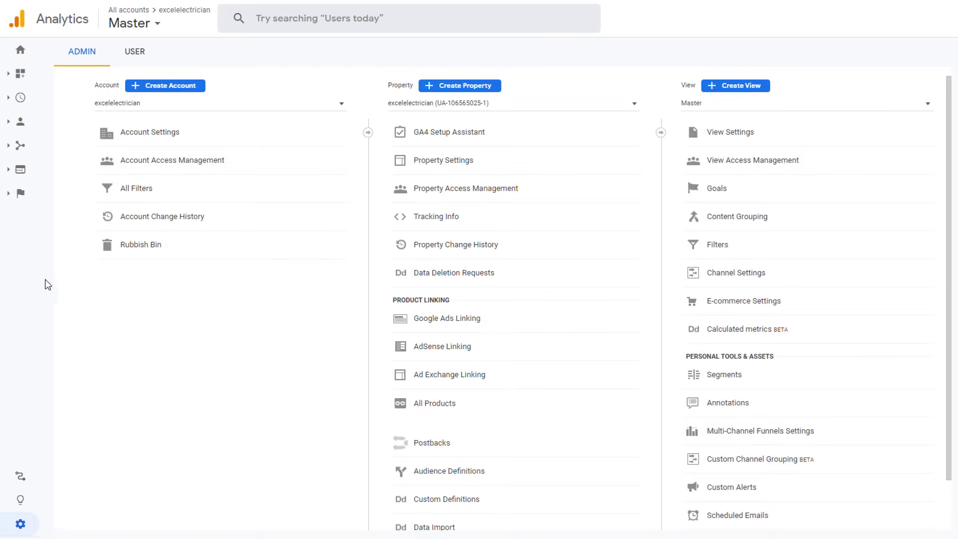
left_click(161, 86)
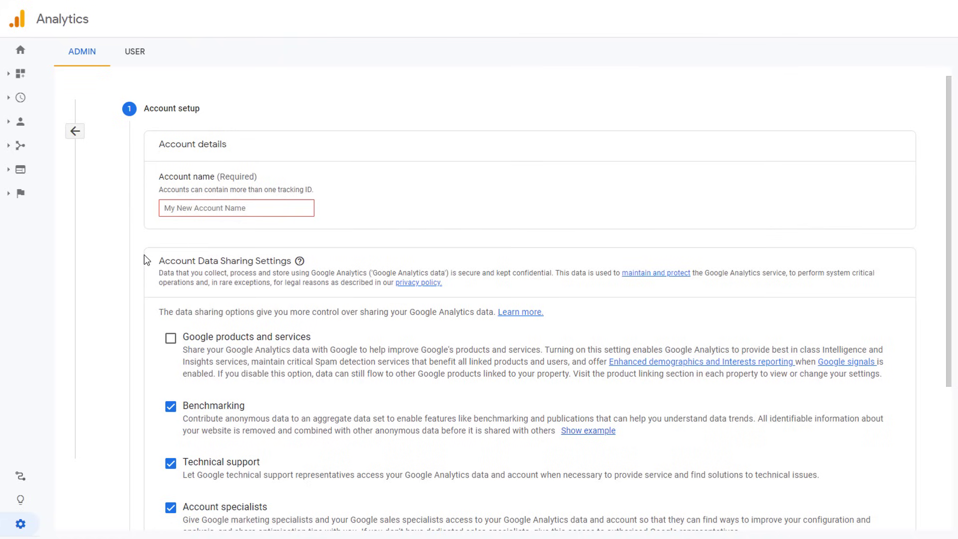
Step: Paste 'Excel Electrician LTD' as the account name and continue to property setup
left_click(169, 209)
type("Excel Electrician LTD")
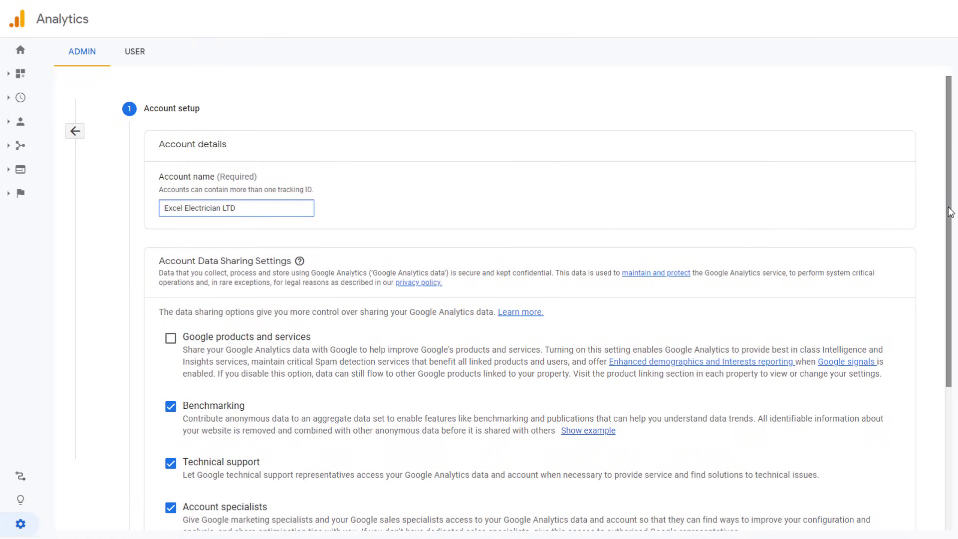
left_click_drag(950, 212, 950, 342)
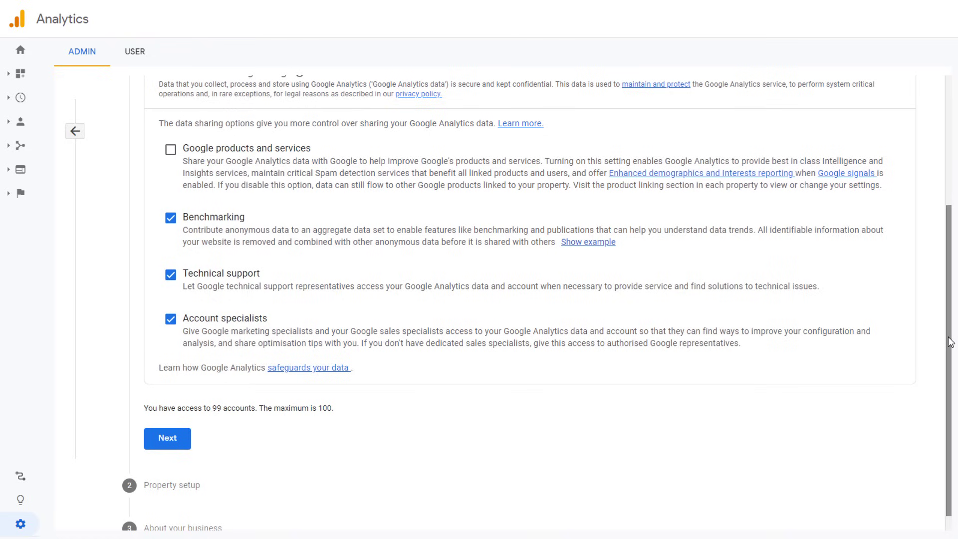
left_click(147, 439)
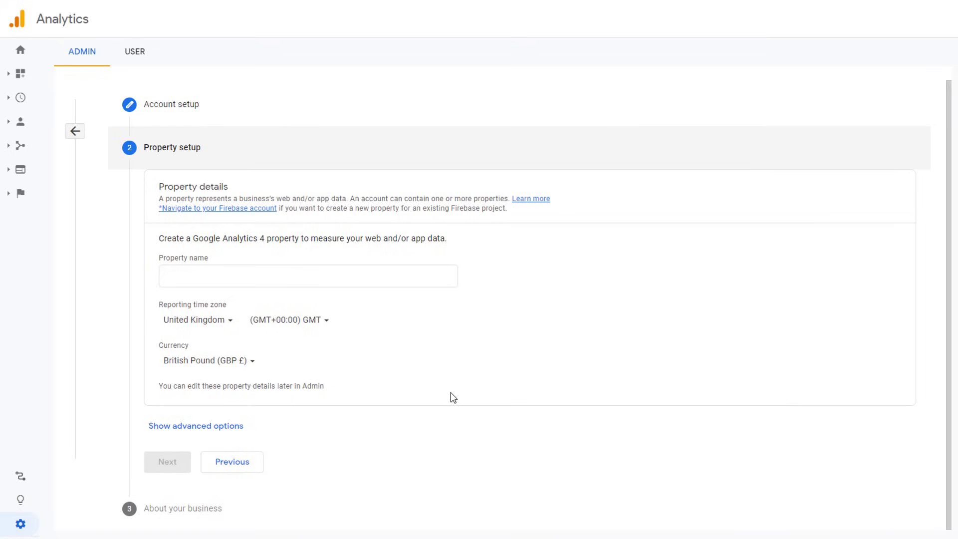
left_click(182, 276)
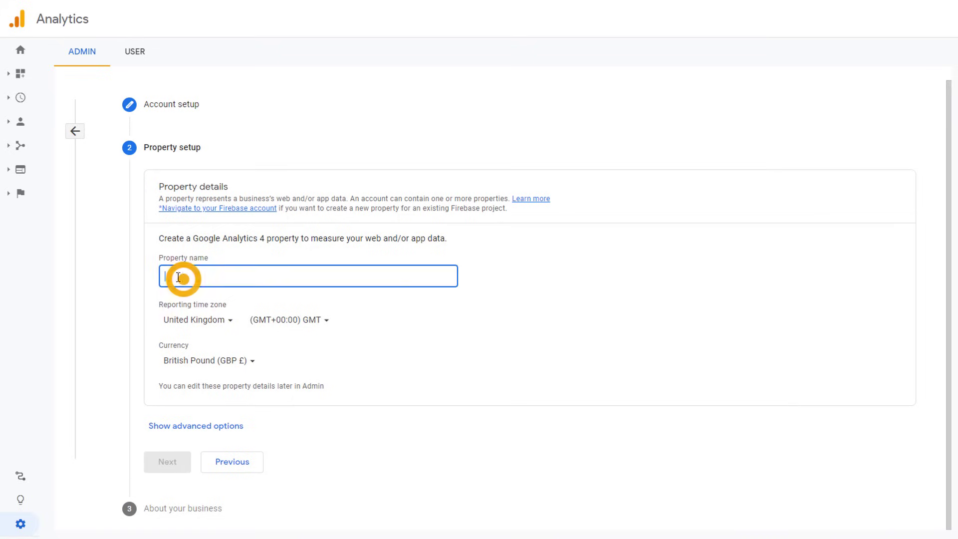
type("www.")
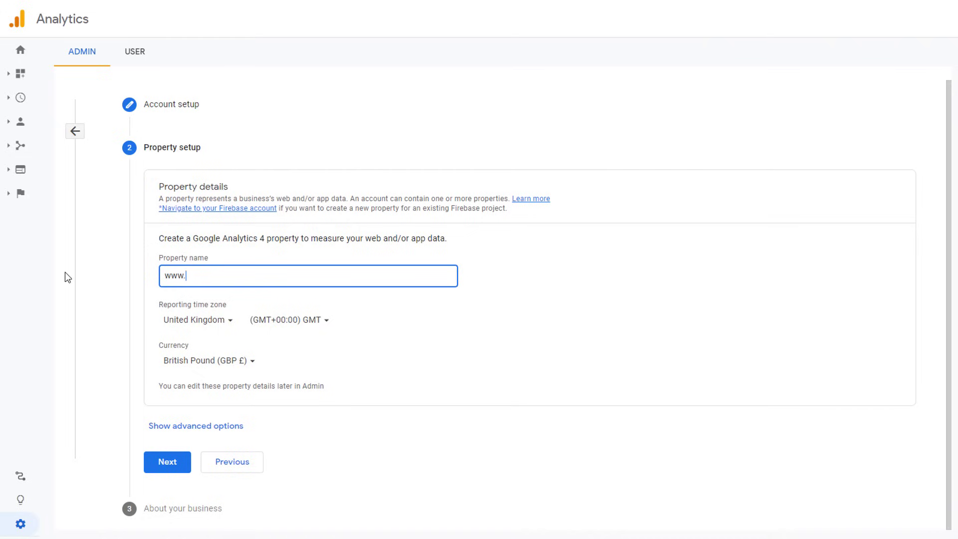
type("excelelectrican.co.uk")
key("Tab")
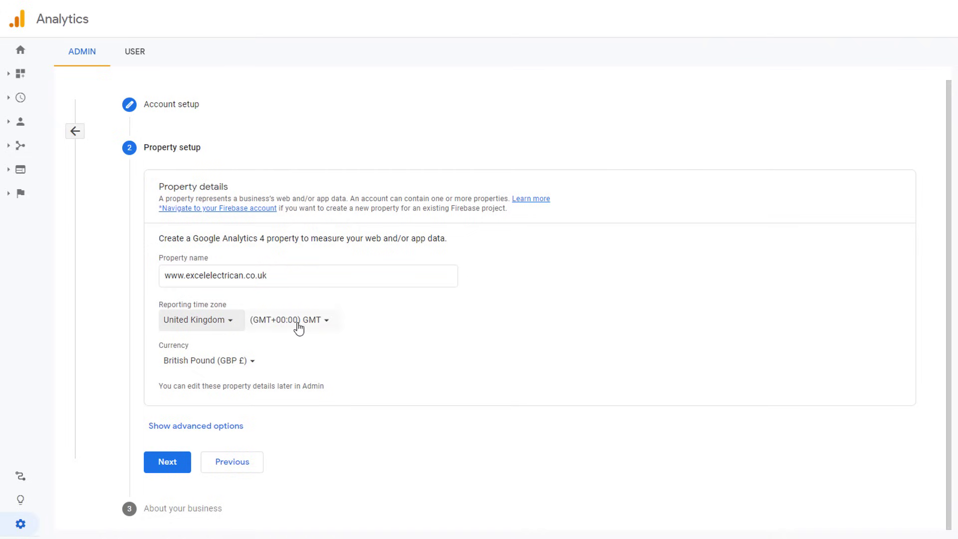
Step: Set the time zone to United Kingdom and currency to British Pound, then continue
left_click(232, 326)
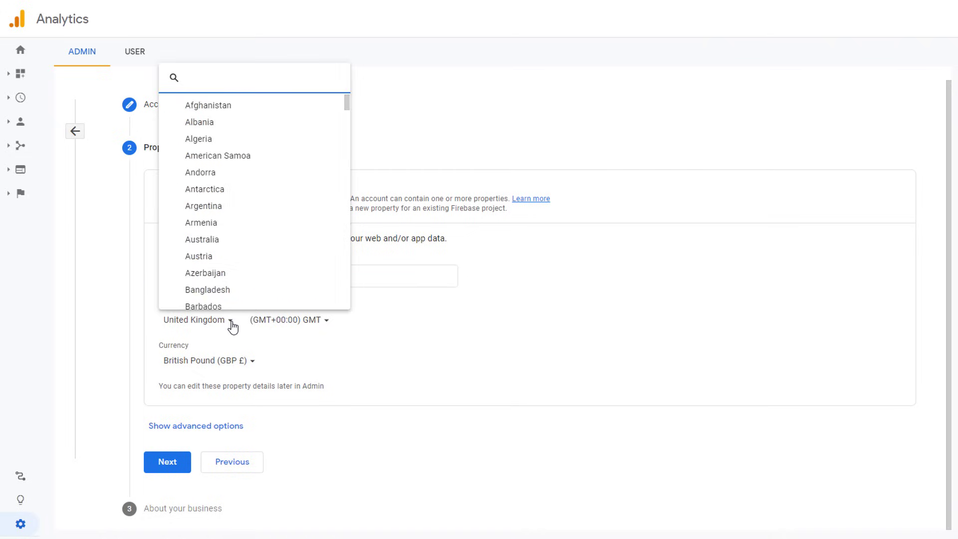
type("u")
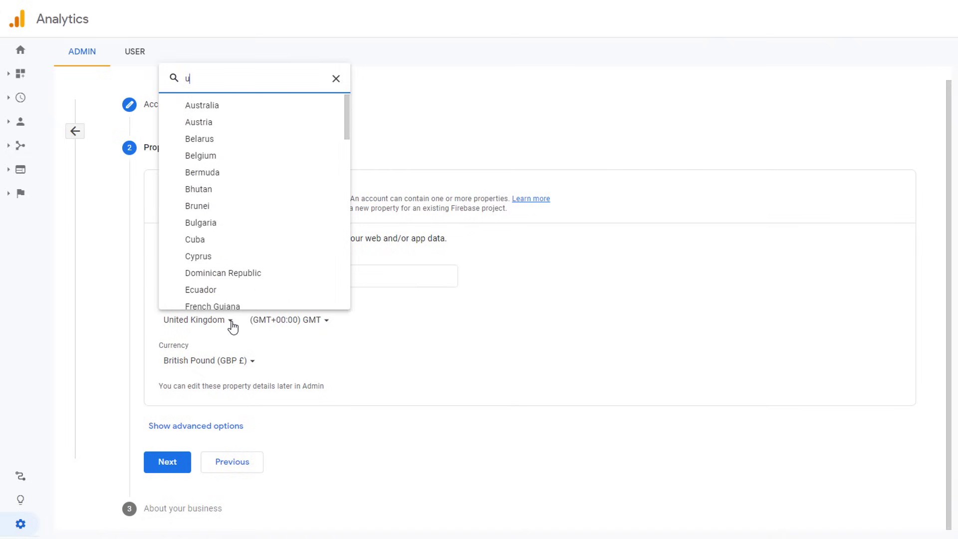
type("n")
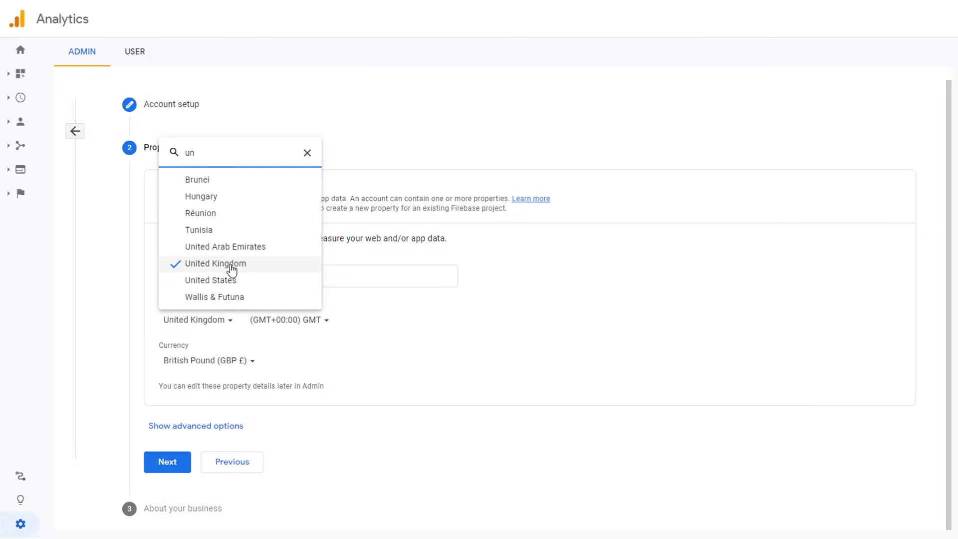
left_click(232, 270)
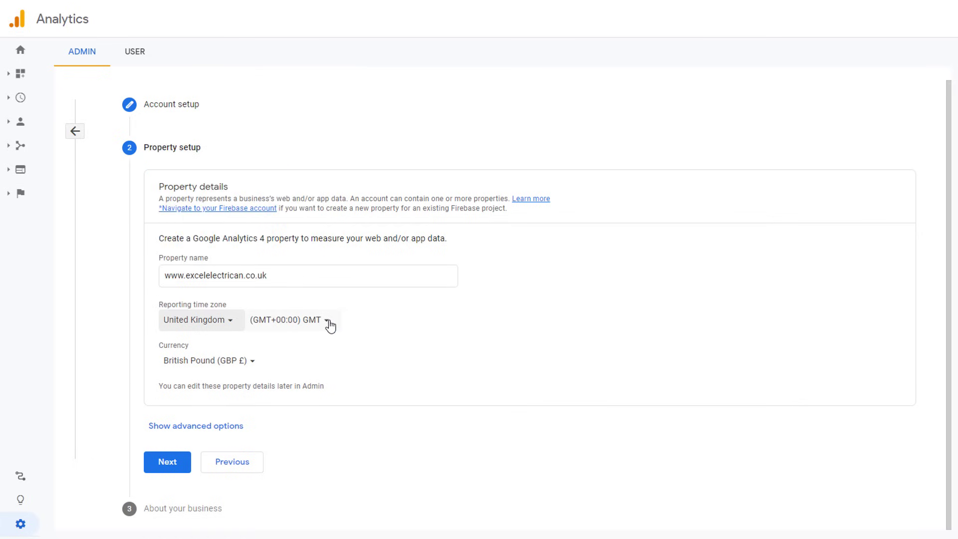
left_click(249, 367)
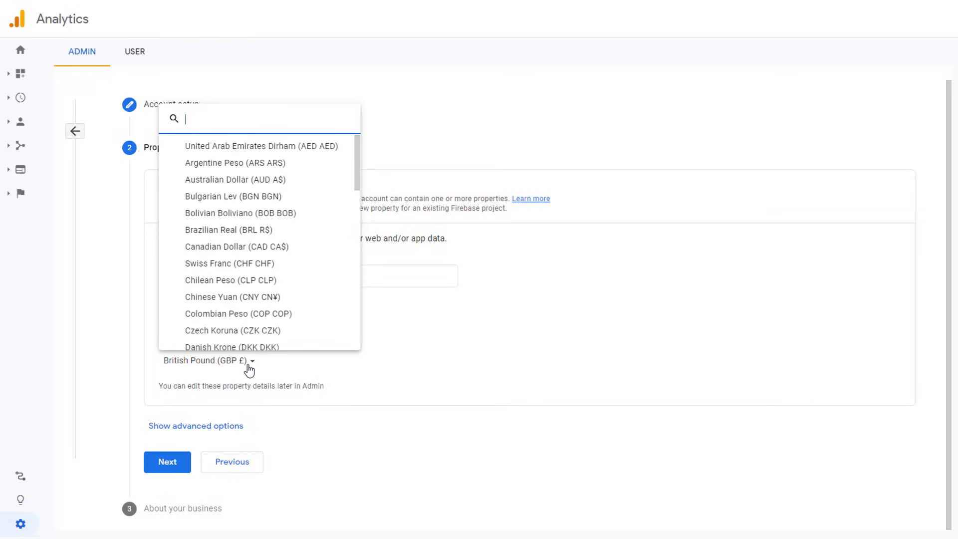
type("gb")
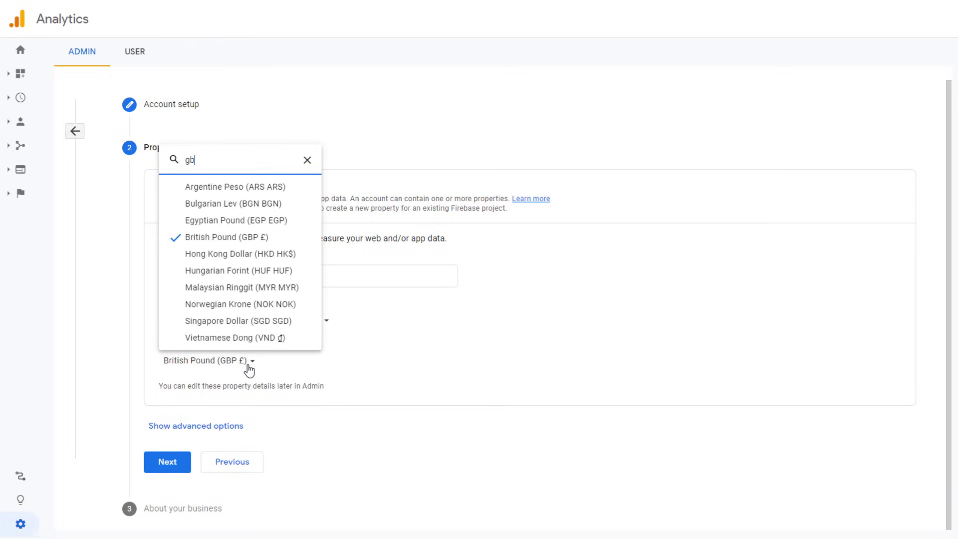
left_click(222, 340)
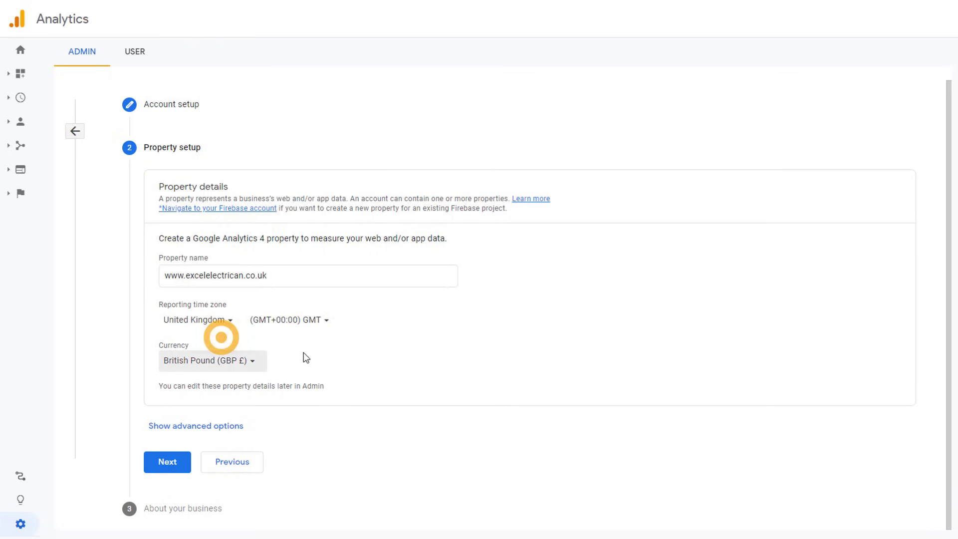
left_click(167, 463)
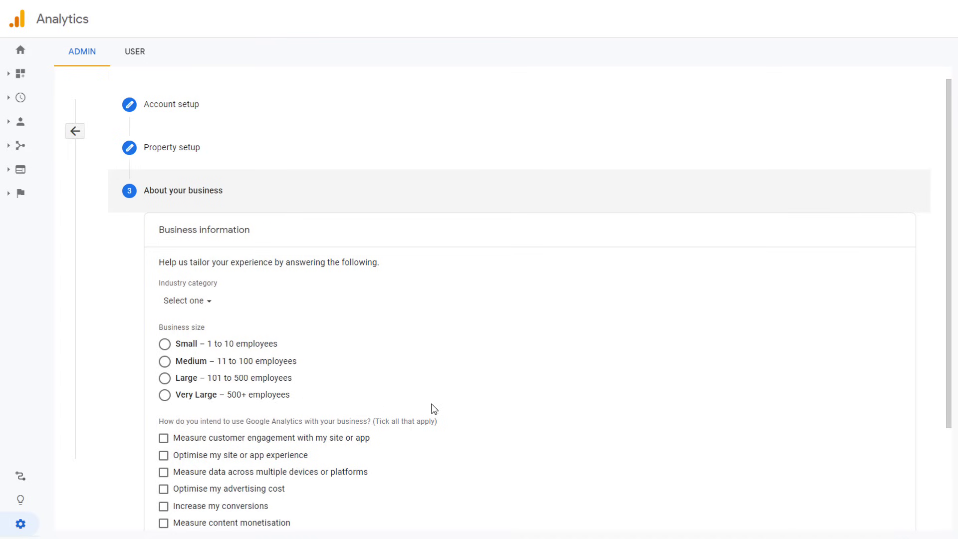
Step: Choose business size Small (1–10 employees) and submit to create the property
scroll(433, 404, "down", 1)
scroll(433, 404, "down", 1)
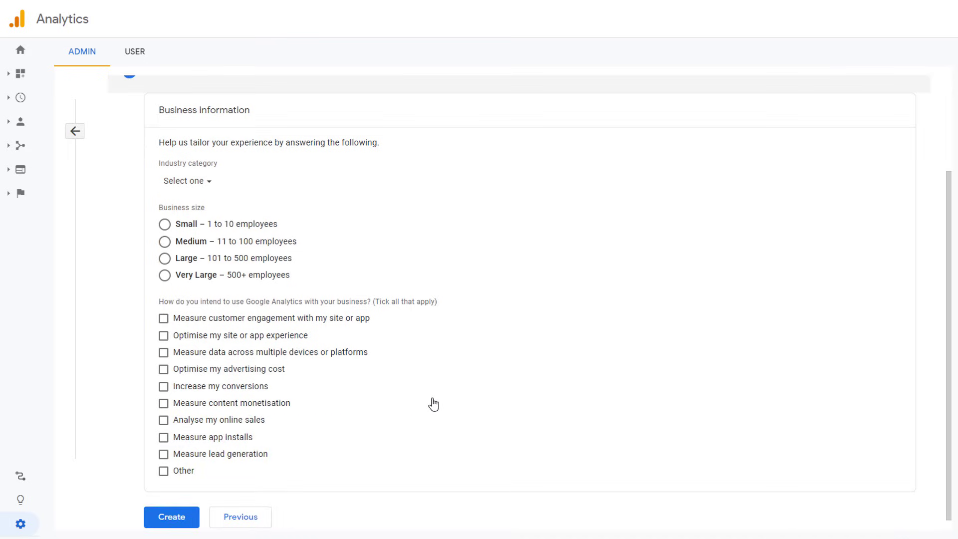
left_click(165, 224)
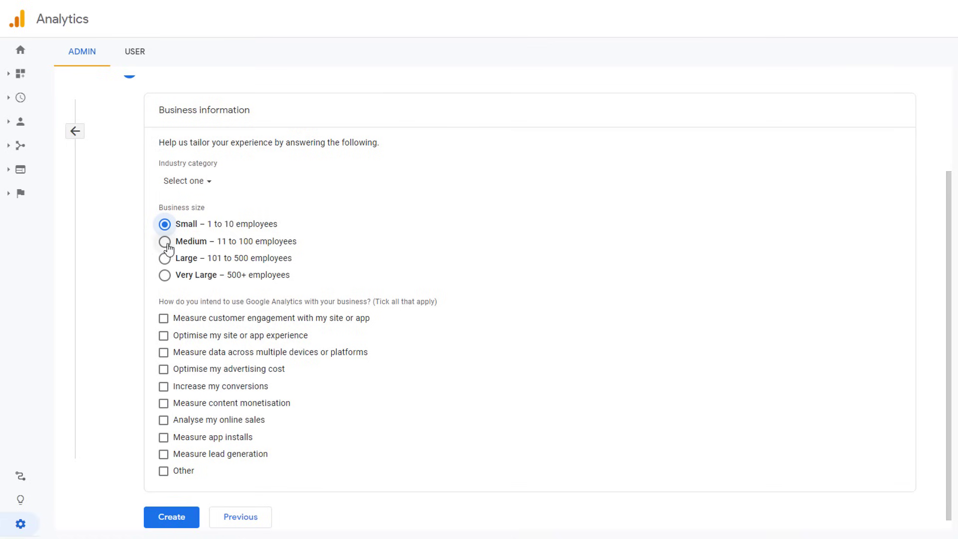
scroll(310, 423, "down", 1)
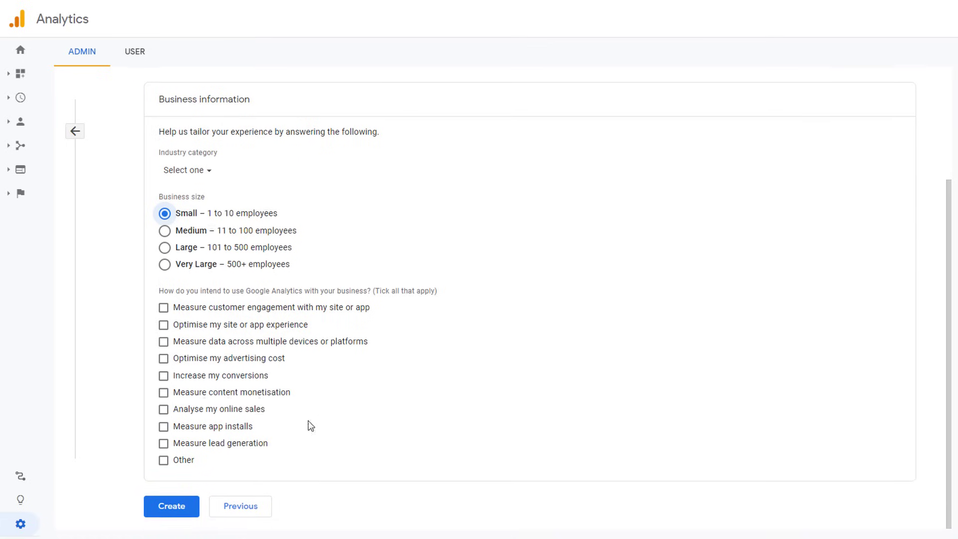
left_click(181, 511)
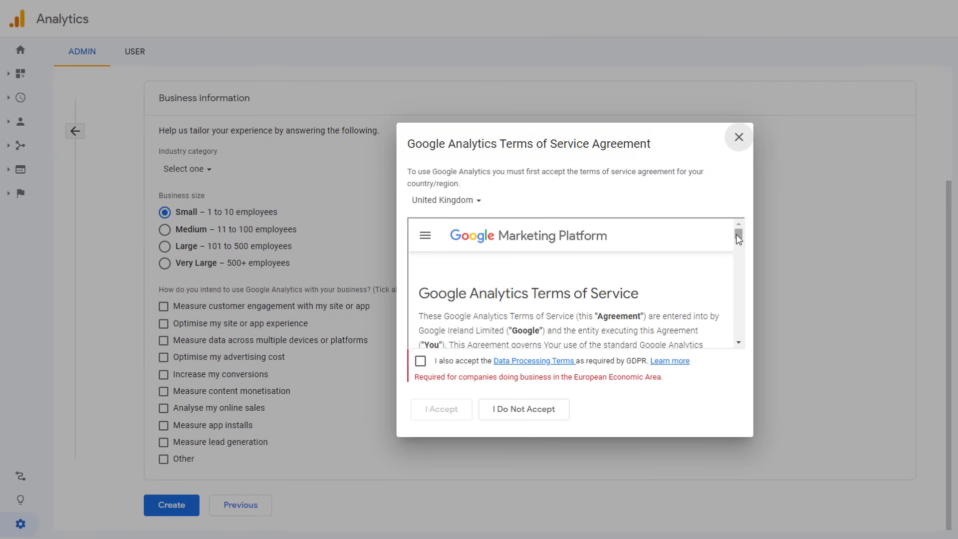
Step: Accept both the GDPR Data Processing Terms and the Google Analytics Terms of Service
left_click_drag(736, 235, 738, 342)
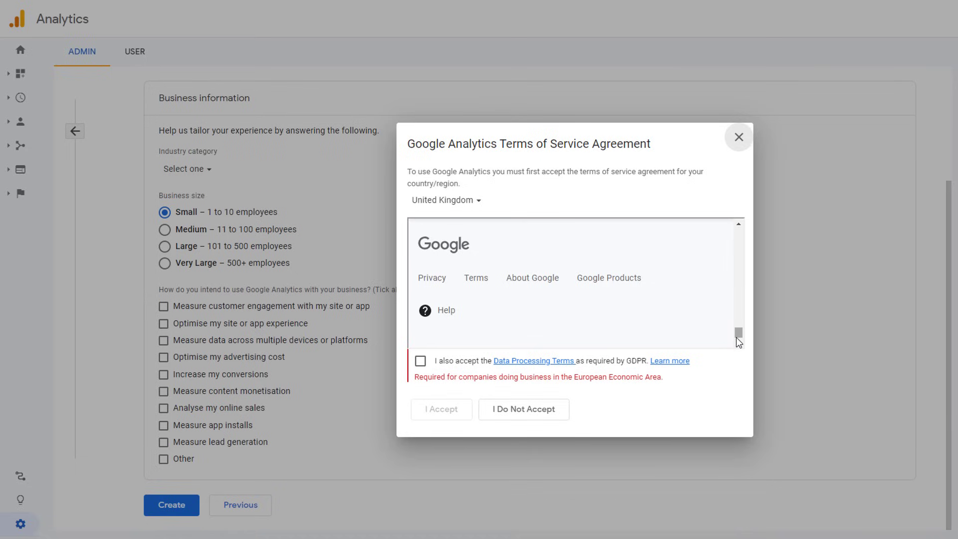
left_click(421, 361)
left_click(434, 407)
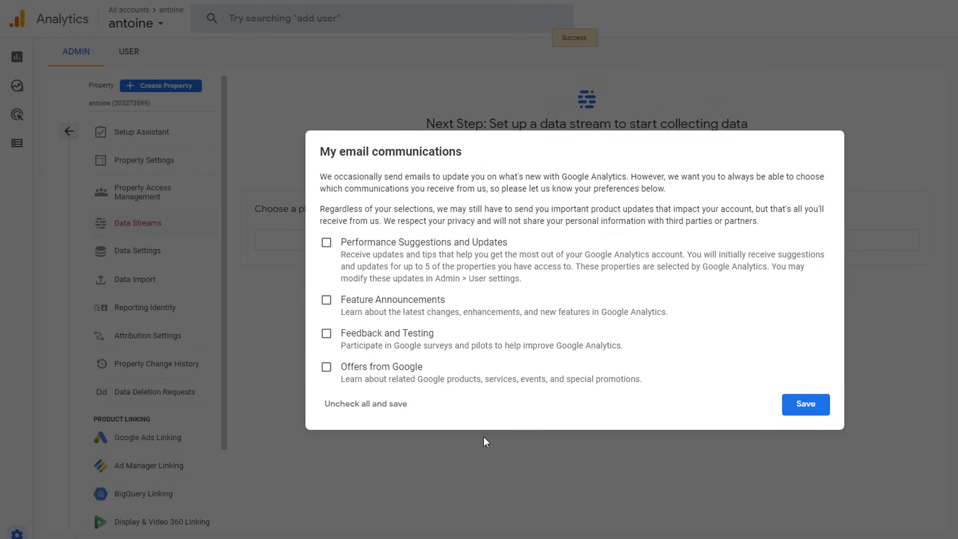
Step: Save the email communication preferences with all four options left unticked
left_click(805, 405)
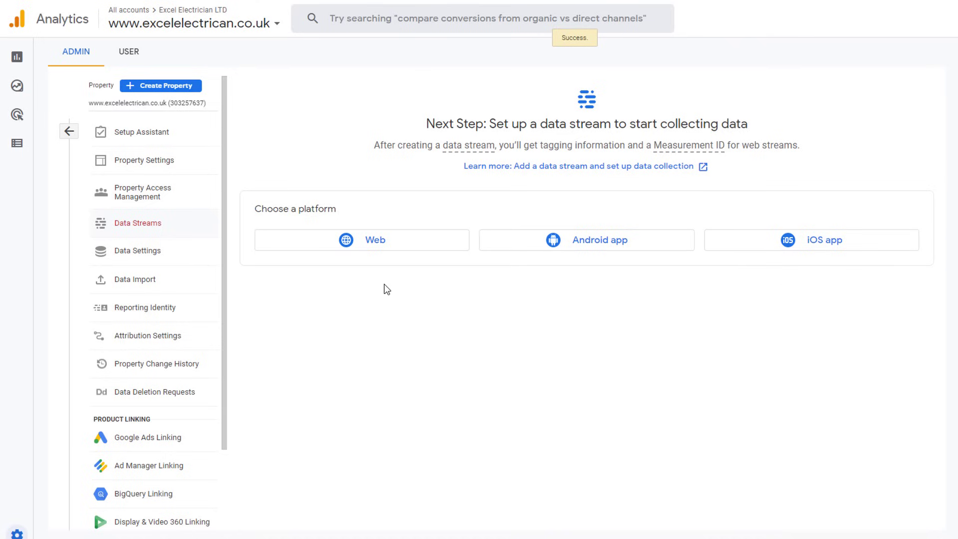
Step: Create a Web stream for excelelectrician.co.uk named 'Excel Electrician Web Stream' with enhanced measurement
left_click(374, 242)
left_click(431, 125)
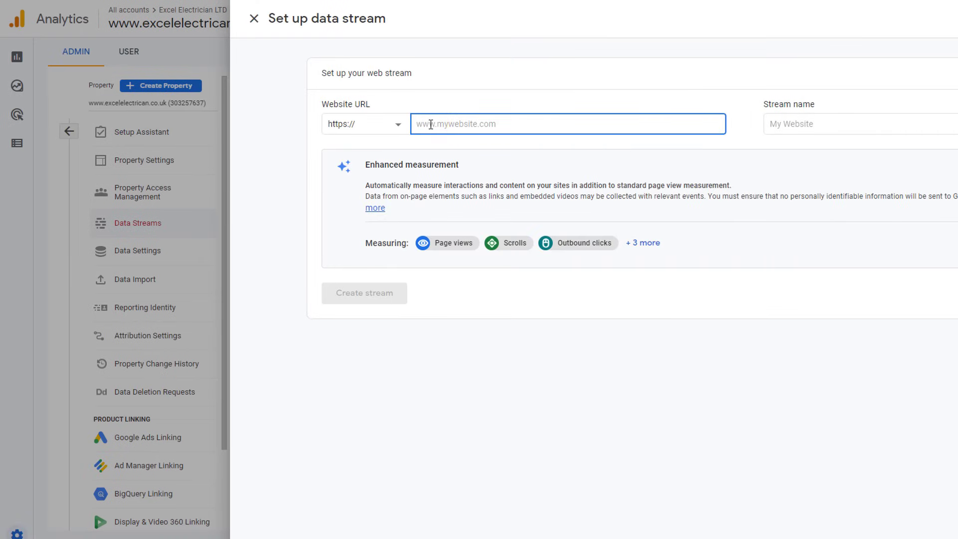
type("excelelectrician.co.uk")
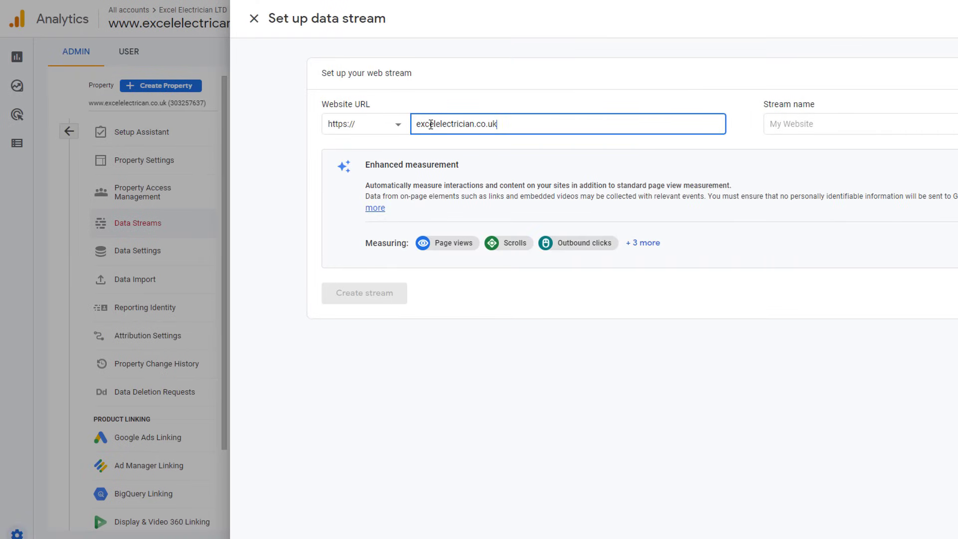
left_click(806, 130)
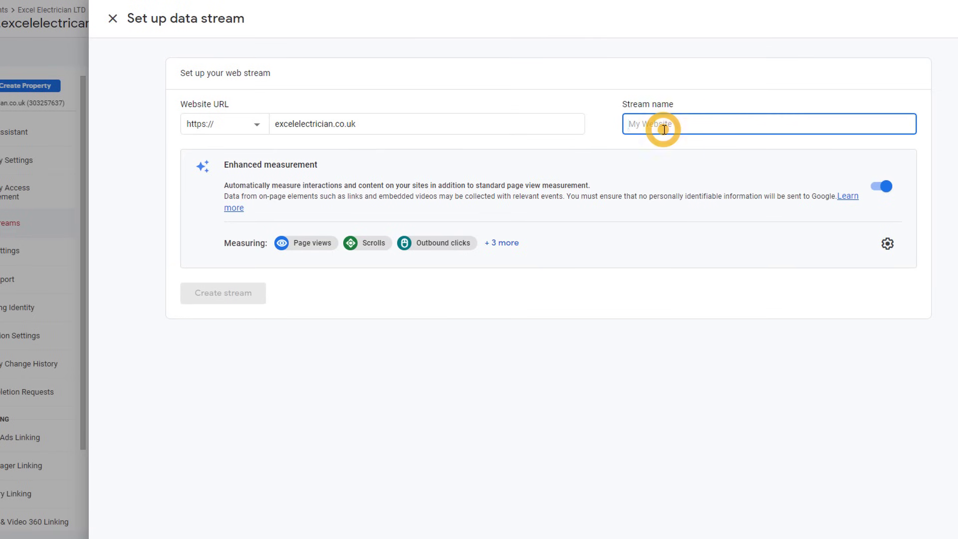
type("Excel Electrician We")
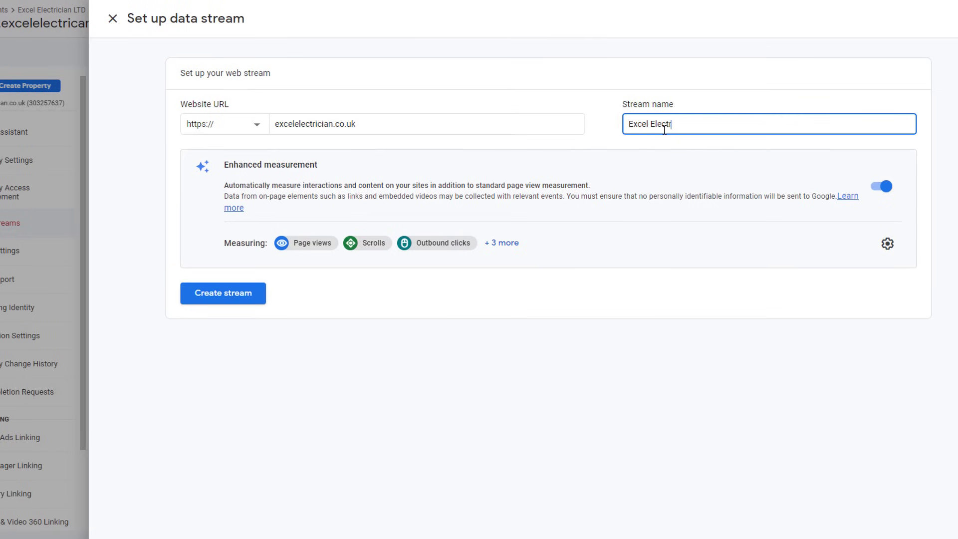
type("b Stream")
left_click(505, 248)
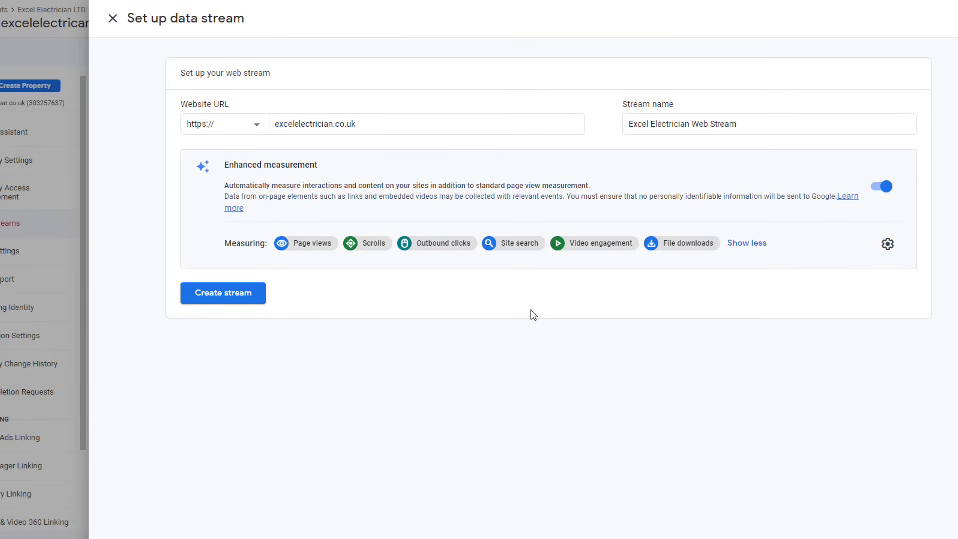
left_click(220, 297)
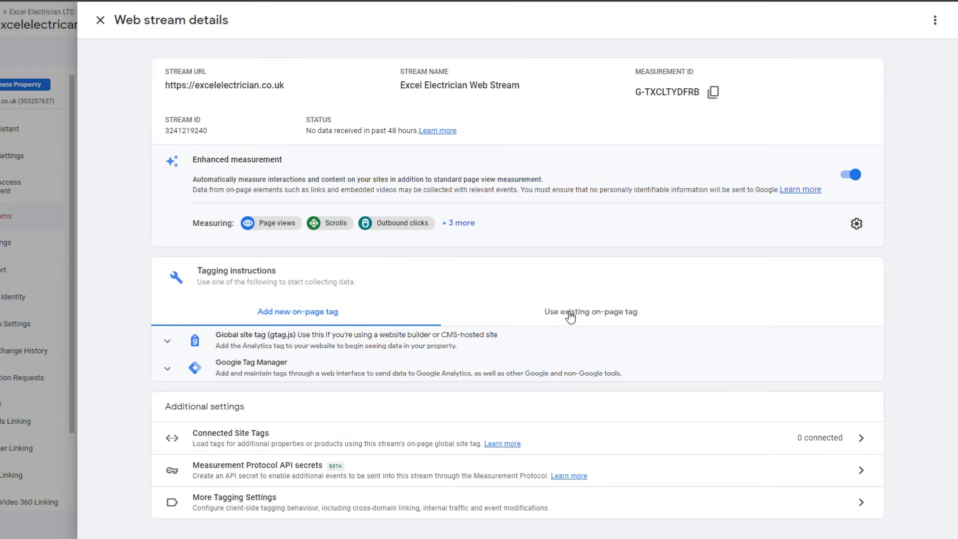
Step: Expand the Google Analytics instructions under 'Use existing on-page tag' and read the four steps
left_click(570, 316)
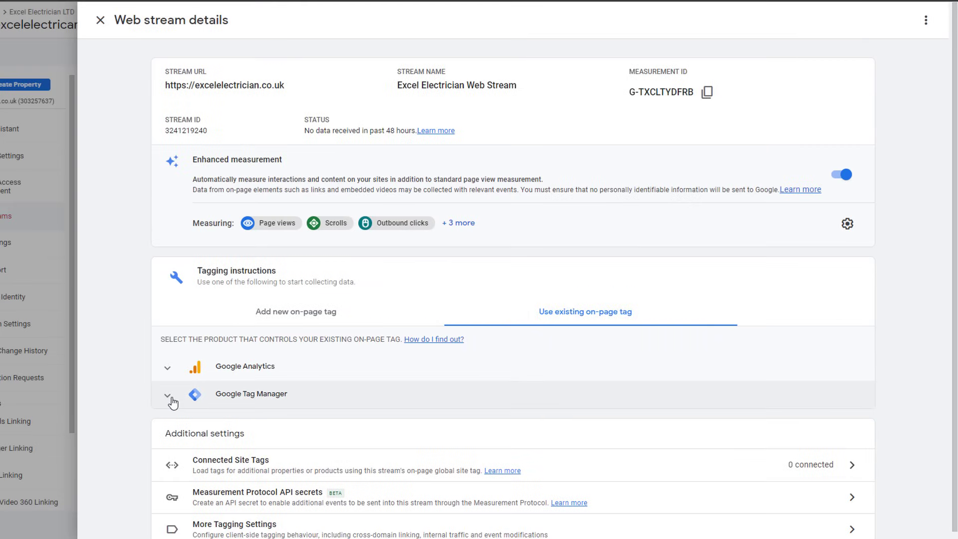
left_click(167, 374)
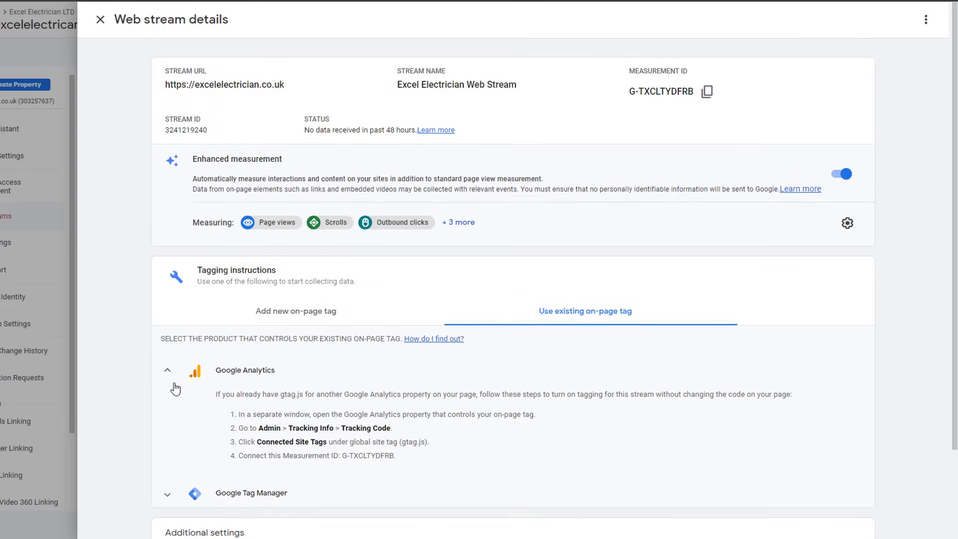
scroll(169, 389, "down", 1)
Step: Expand the Google Tag Manager setup steps under Use existing on-page tag and read through them
left_click(168, 444)
scroll(168, 445, "down", 2)
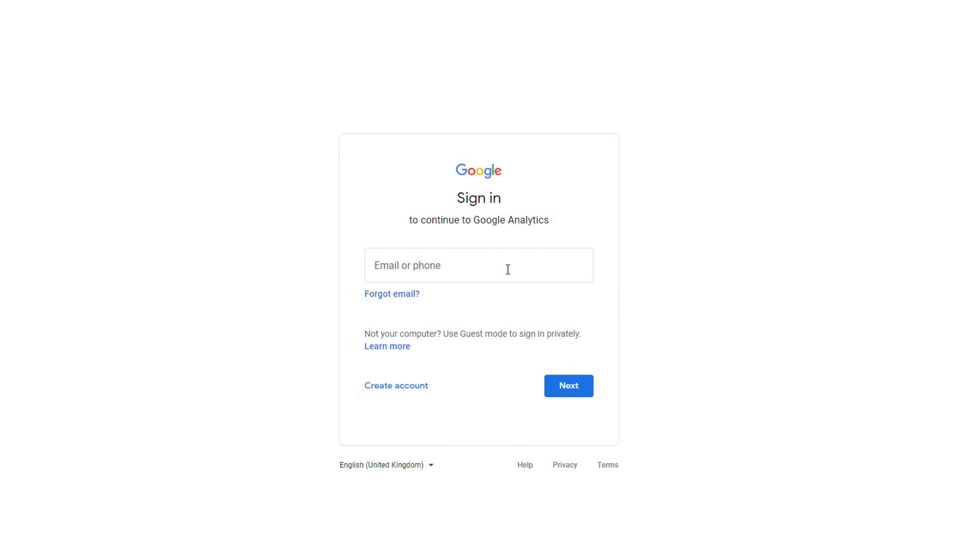
Step: Sign in to Google with the account's e-mail address
left_click(507, 268)
left_click(566, 389)
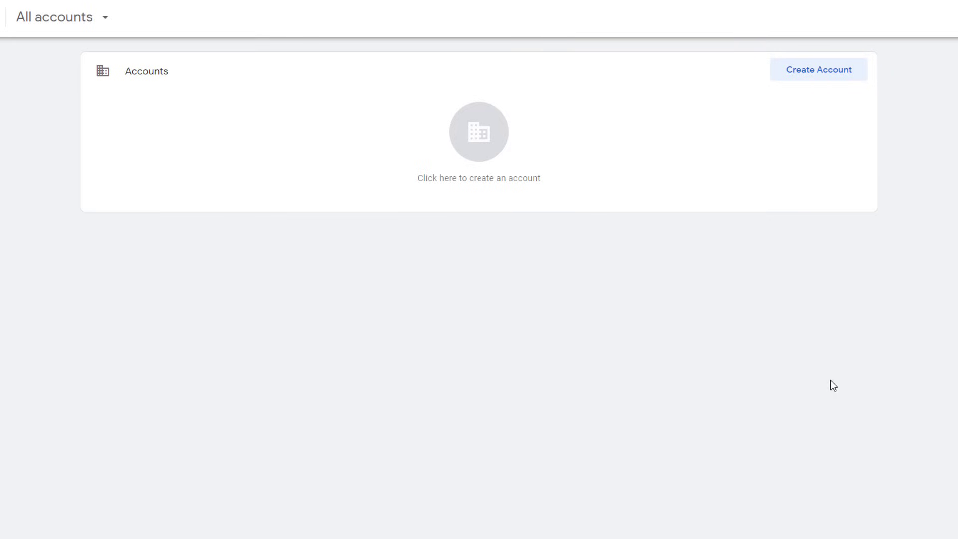
Step: Create account 'Excel Electricians LTD' in United Kingdom with Web container 'excelelectrician.co.uk'
left_click(824, 75)
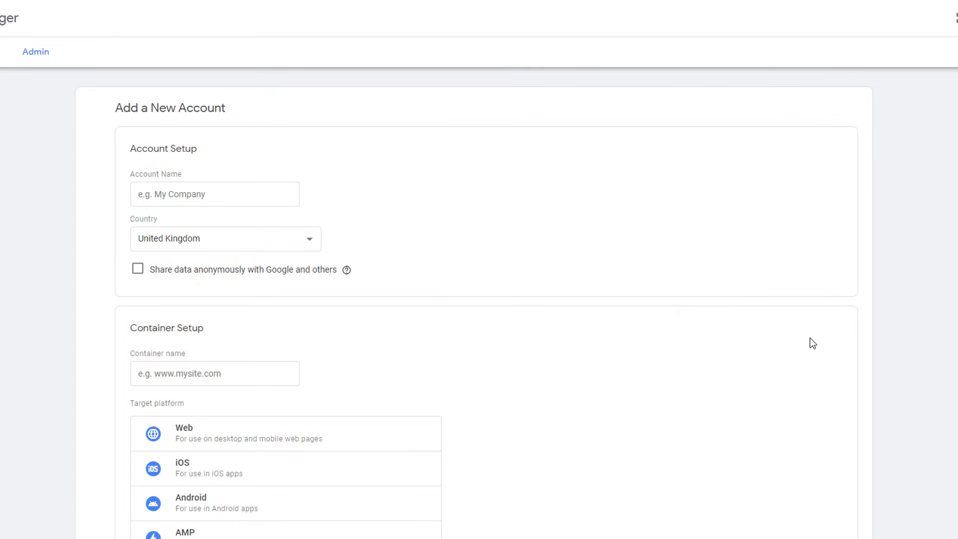
type("Excel Electricia")
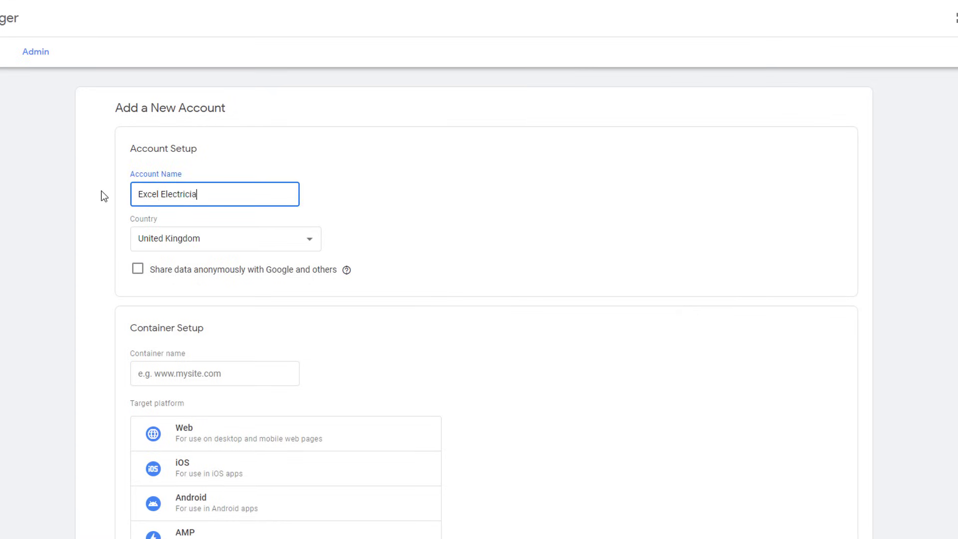
type("ns LTD")
left_click(309, 242)
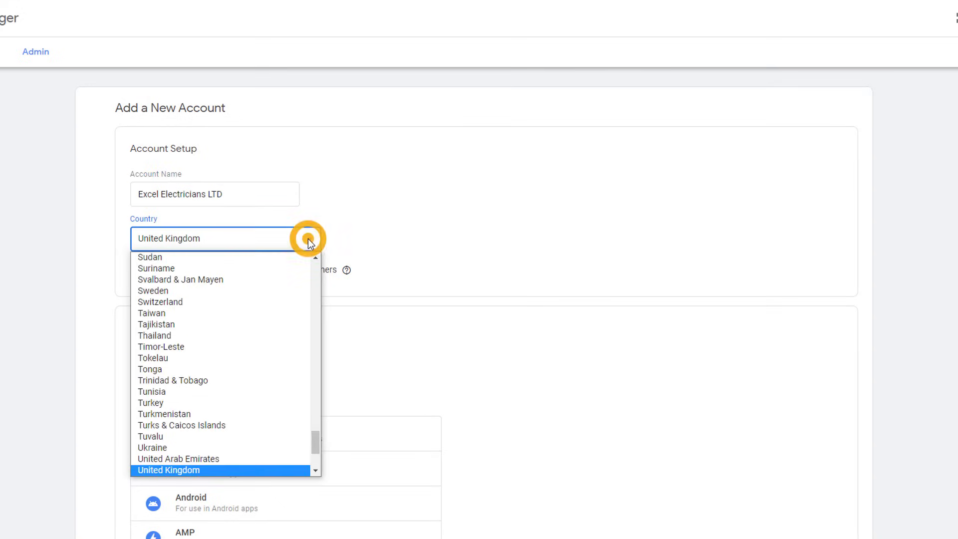
left_click(310, 241)
scroll(542, 313, "down", 2)
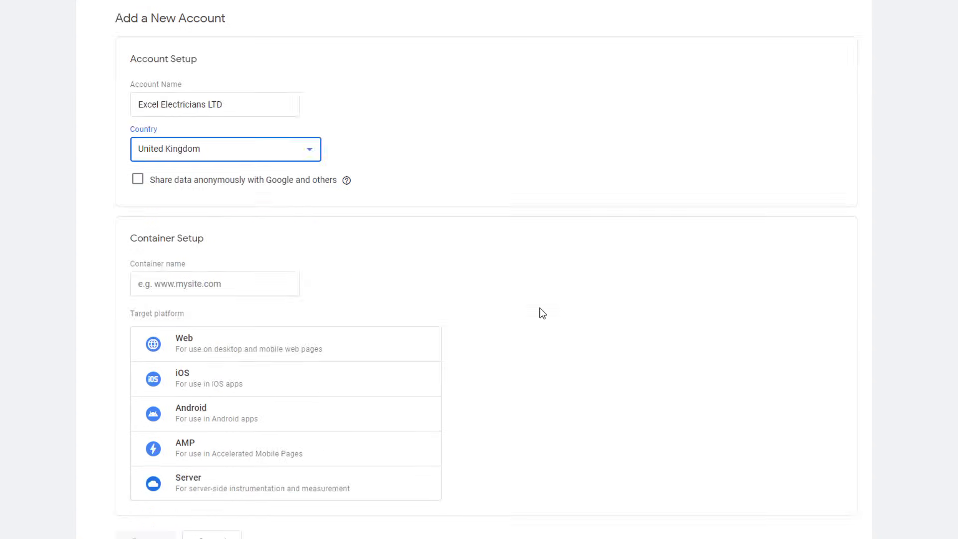
left_click(121, 261)
type("excelele")
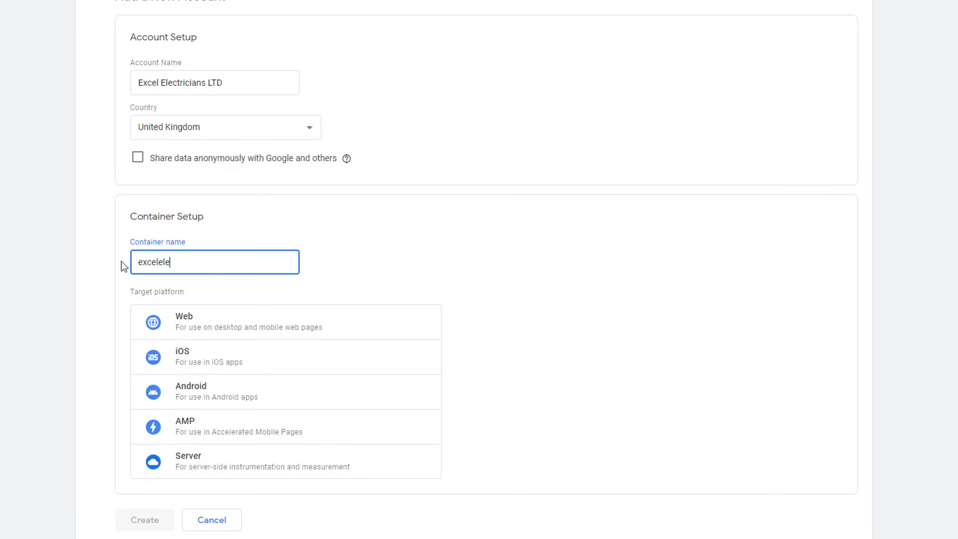
type("ctrician.co.uk")
left_click(205, 324)
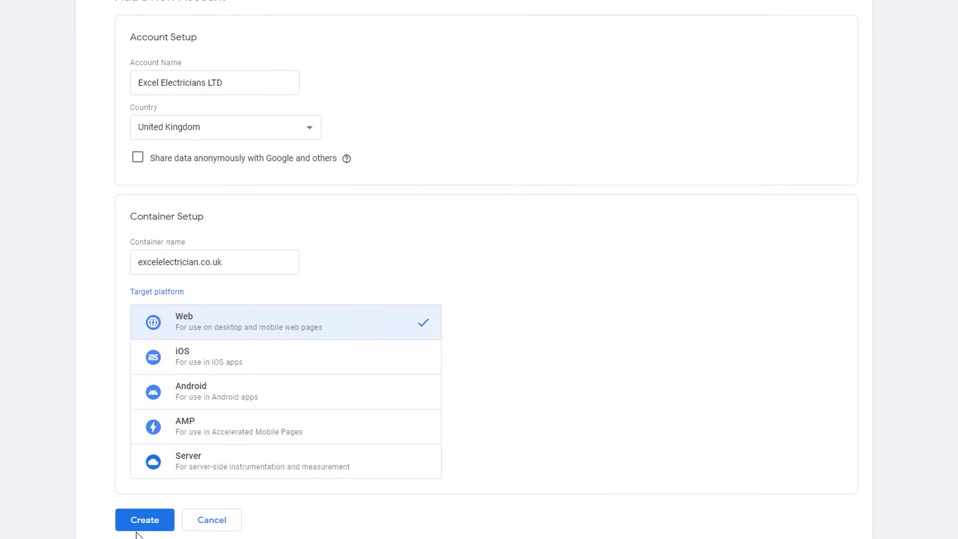
left_click(149, 525)
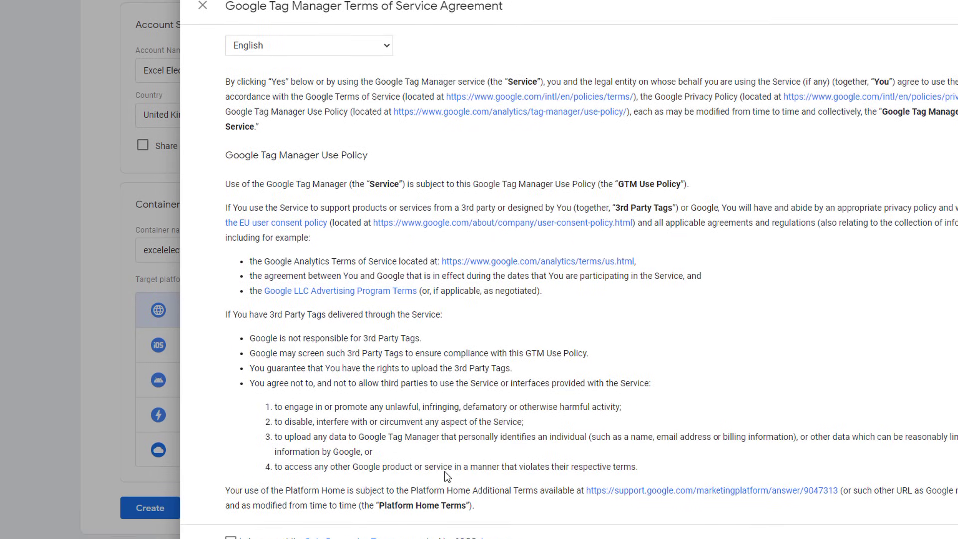
Step: Accept the GDPR Data Processing Terms and agree to Tag Manager's Terms of Service
scroll(440, 444, "down", 1)
left_click(231, 516)
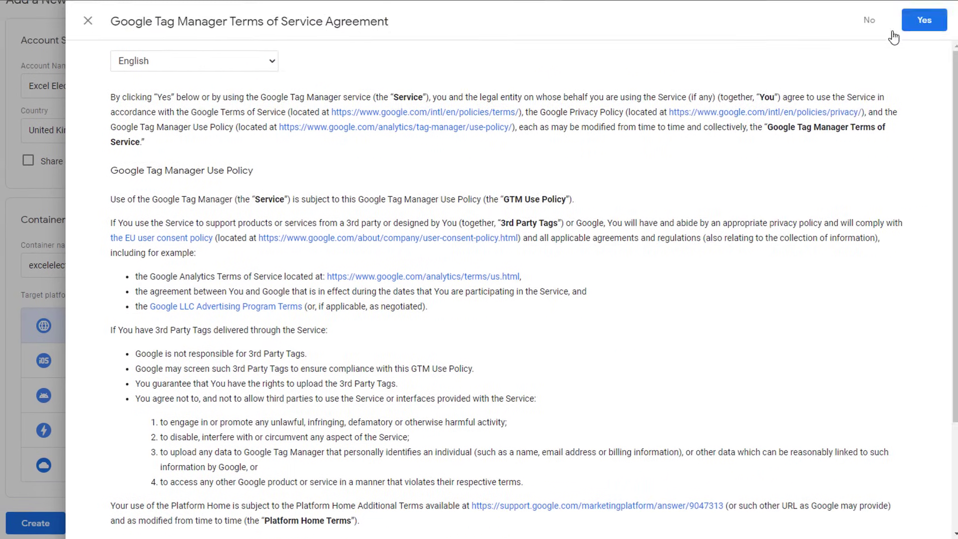
left_click(915, 29)
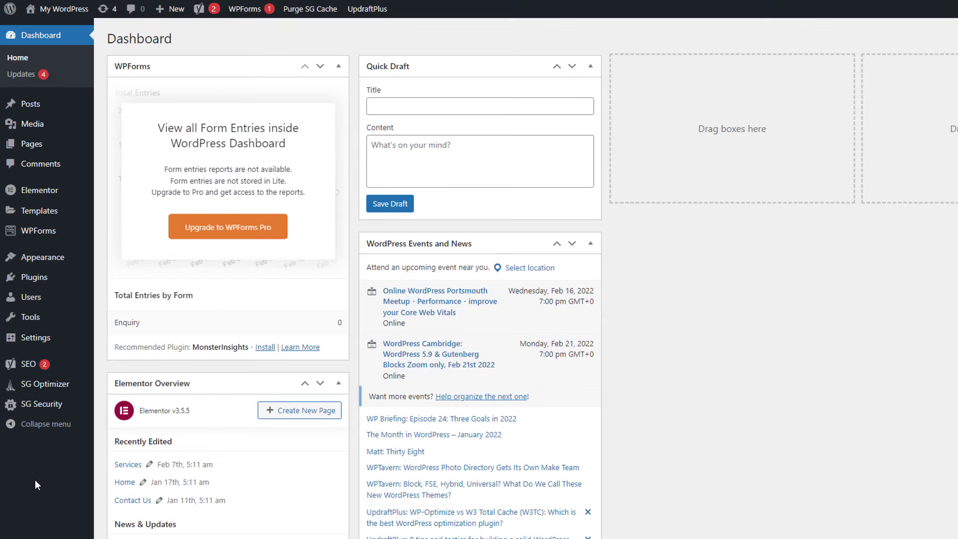
Step: Search plugins for 'google tag manager', install and activate Google Tag Manager for WordPress, then view its settings
left_click(38, 278)
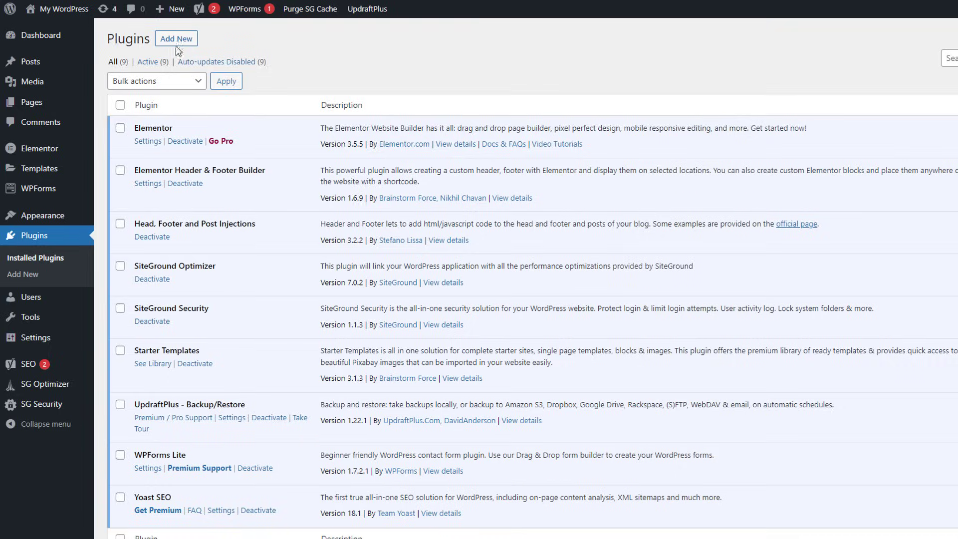
left_click(175, 41)
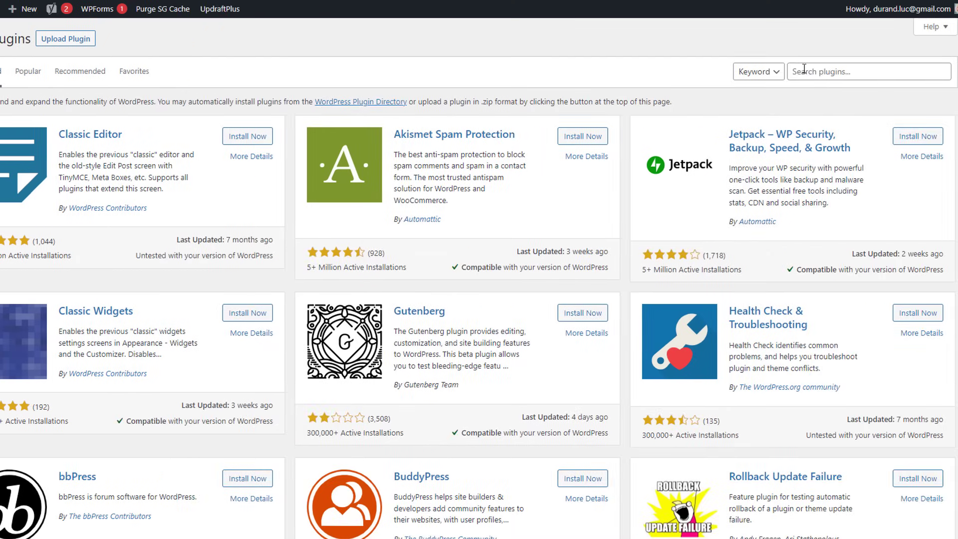
left_click(804, 70)
type("google tag manager")
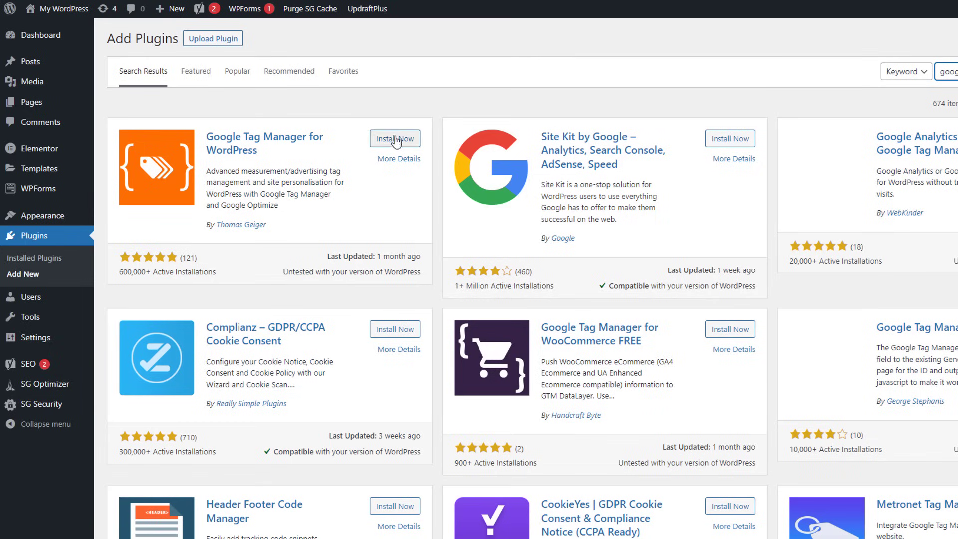
left_click(395, 139)
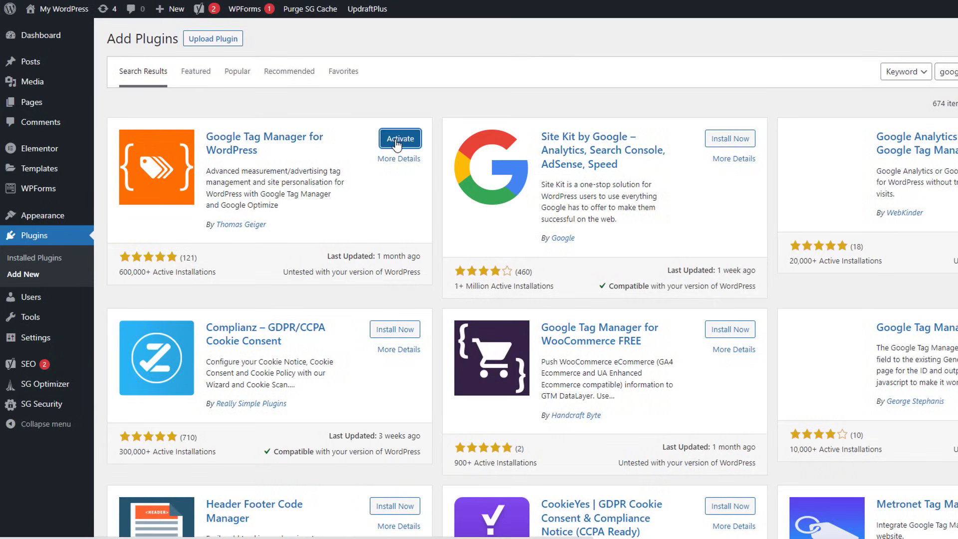
left_click(397, 144)
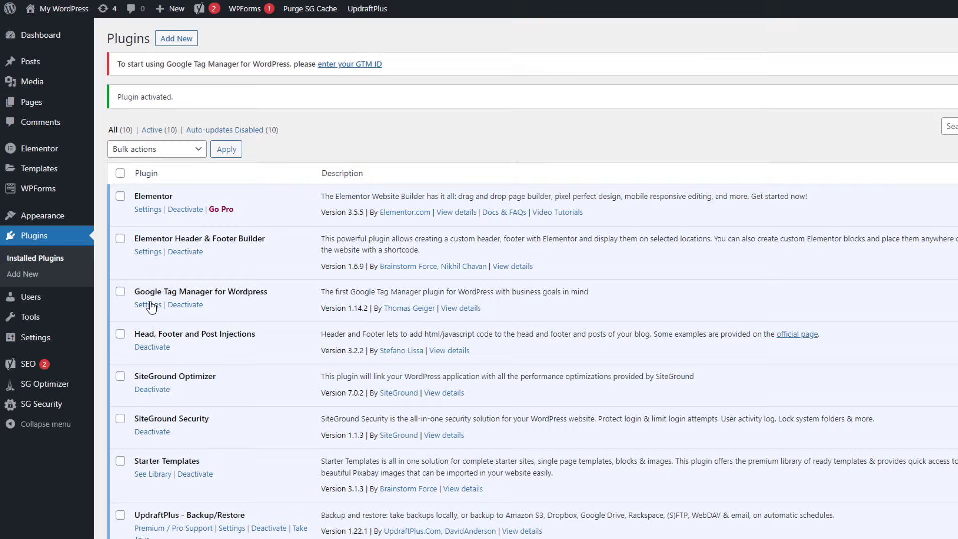
left_click(149, 304)
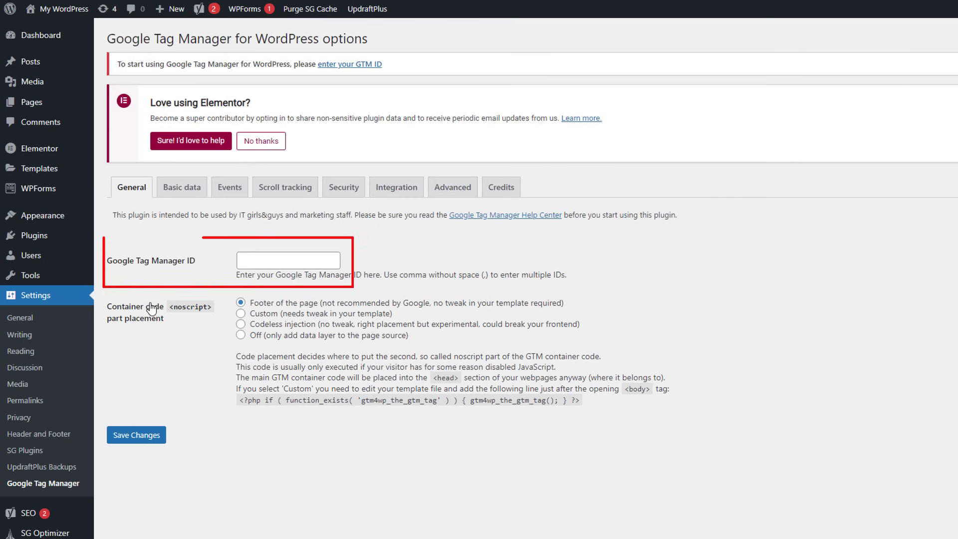
Step: Copy the excelelectrician.co.uk container ID from the Tag Manager accounts page
left_click(275, 259)
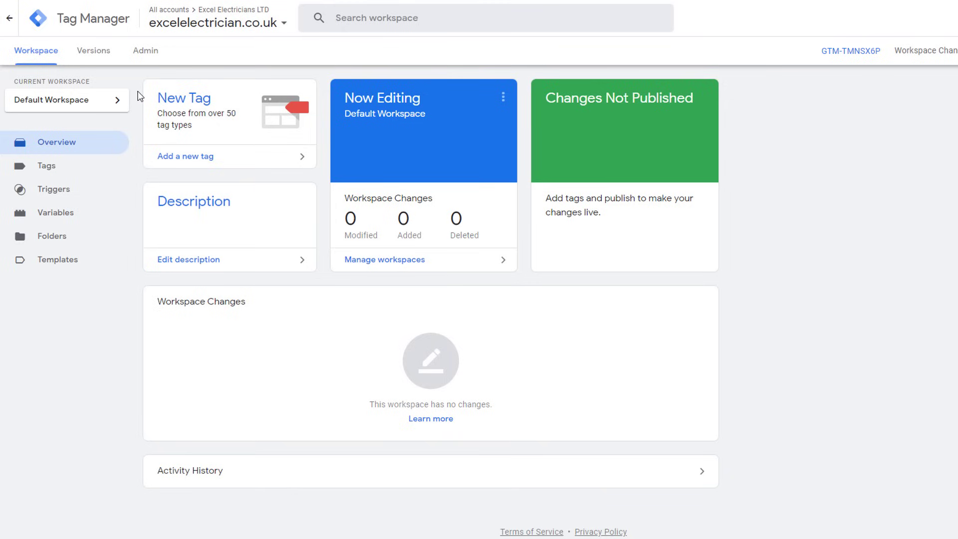
left_click(144, 55)
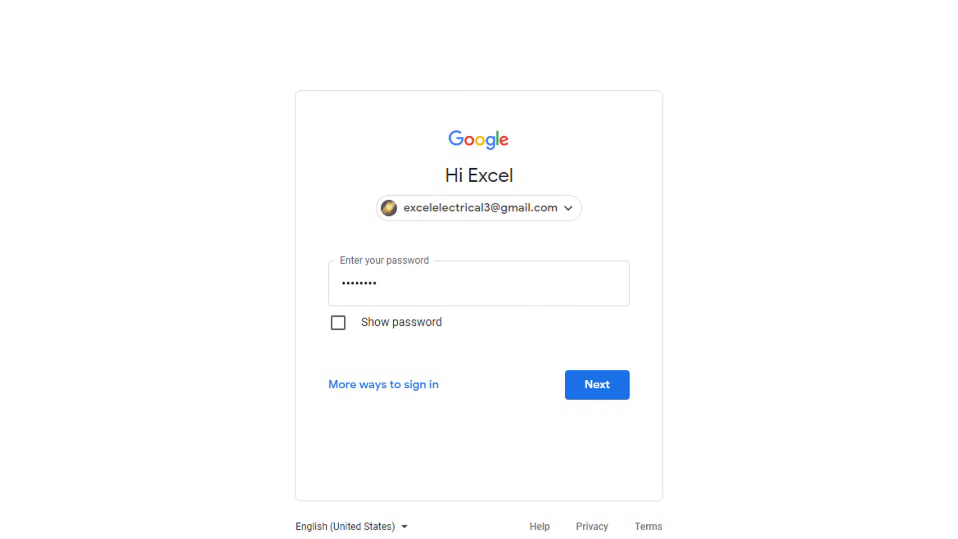
left_click(606, 388)
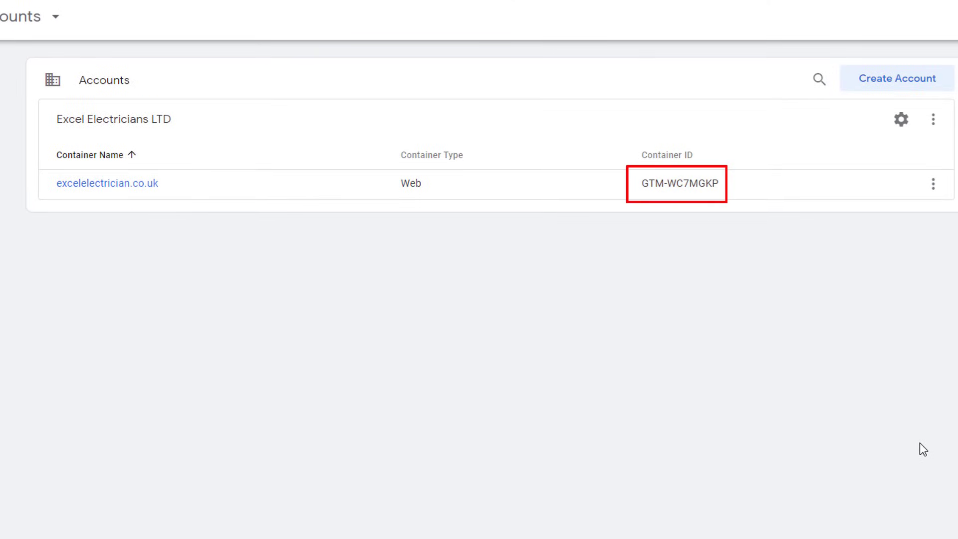
left_click_drag(715, 183, 654, 184)
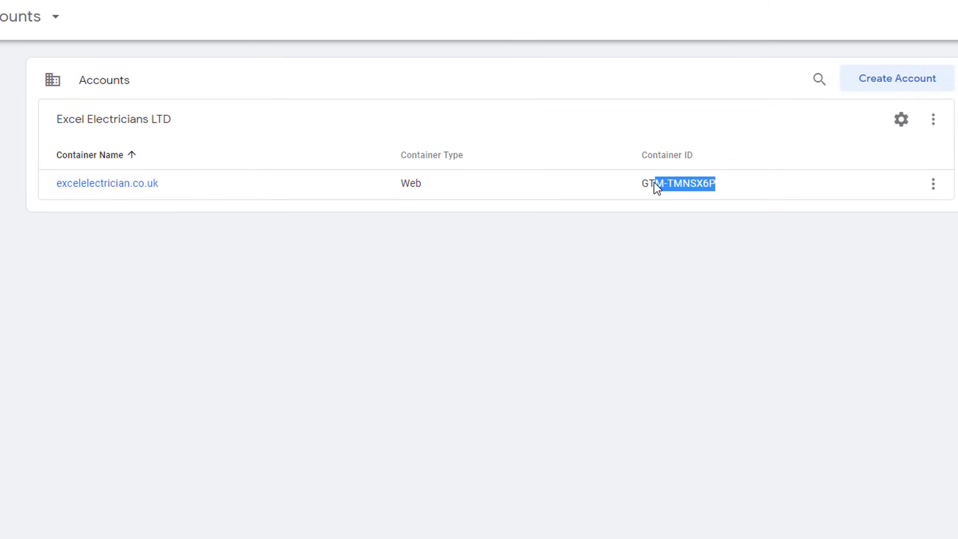
right_click(648, 183)
left_click(677, 193)
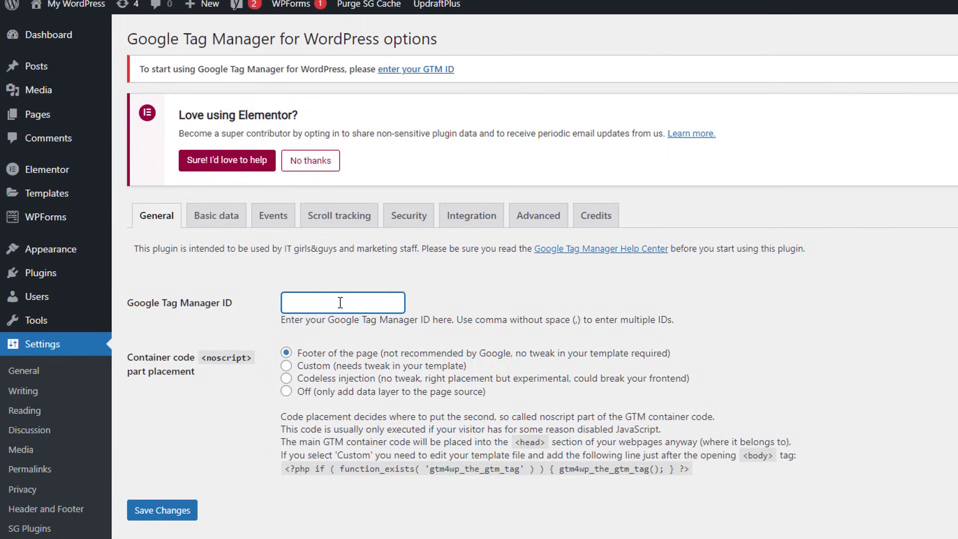
Step: Paste the container ID into the plugin's Google Tag Manager ID field and save
right_click(339, 302)
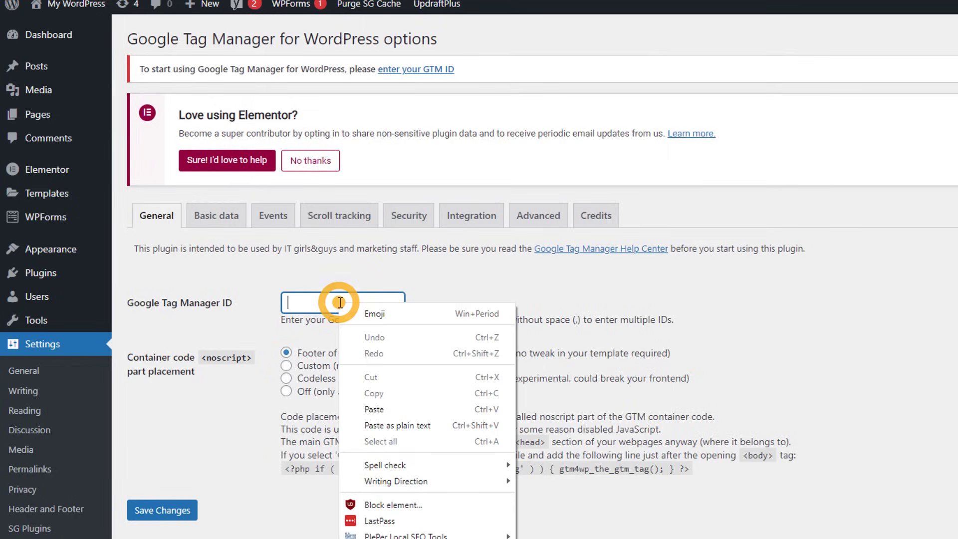
left_click(369, 410)
left_click(149, 510)
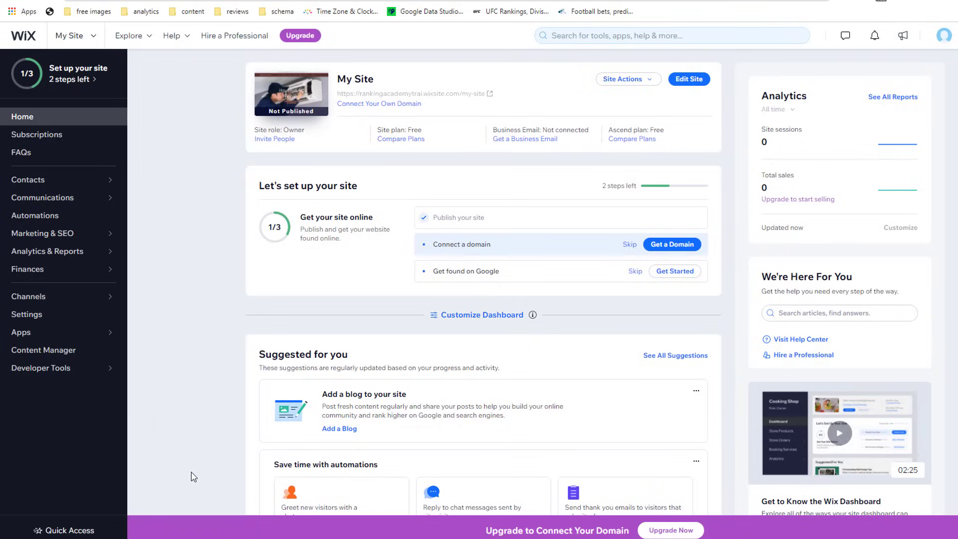
Step: Connect Google Tag Manager from Marketing & SEO > Marketing Integrations
left_click(60, 236)
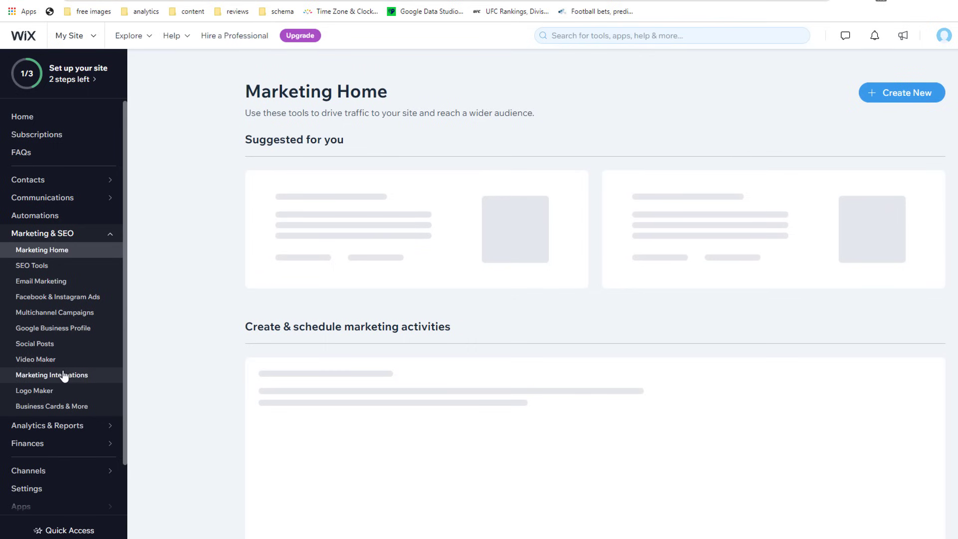
left_click(63, 377)
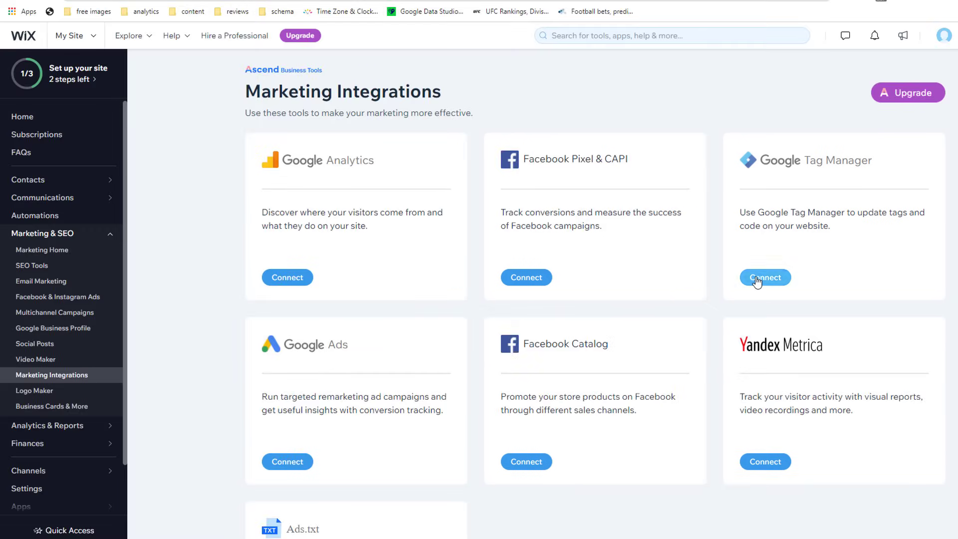
left_click(765, 277)
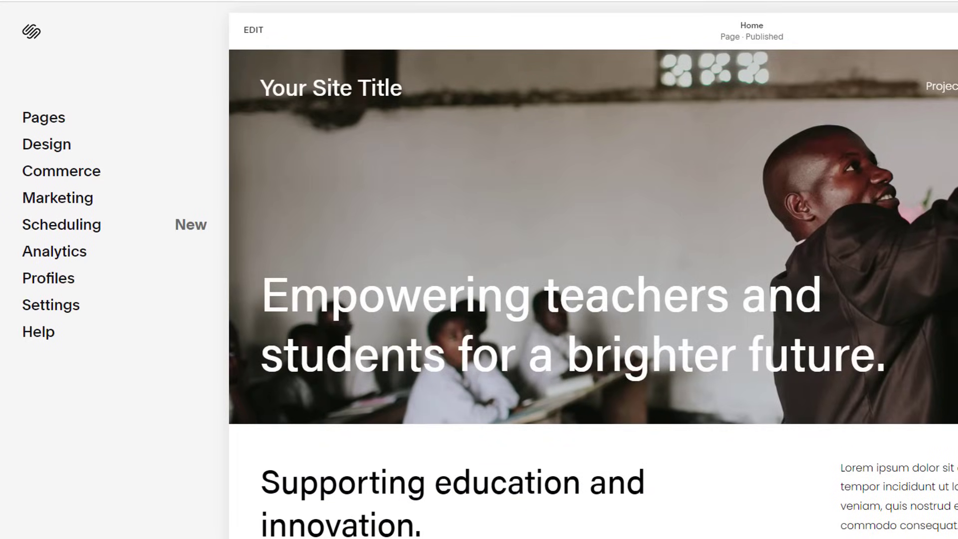
Step: Go to Settings > Advanced > Code Injection and scroll to the Header box
left_click(63, 306)
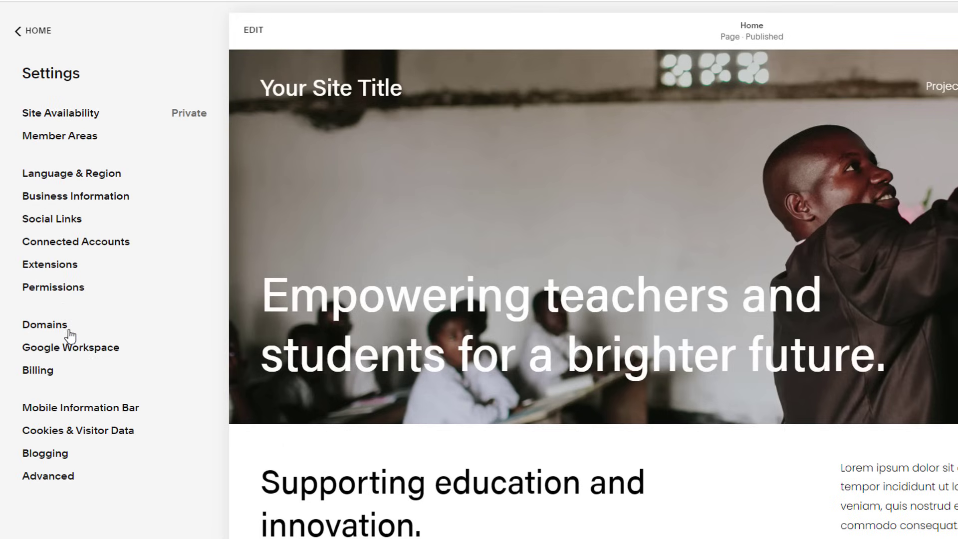
left_click(68, 482)
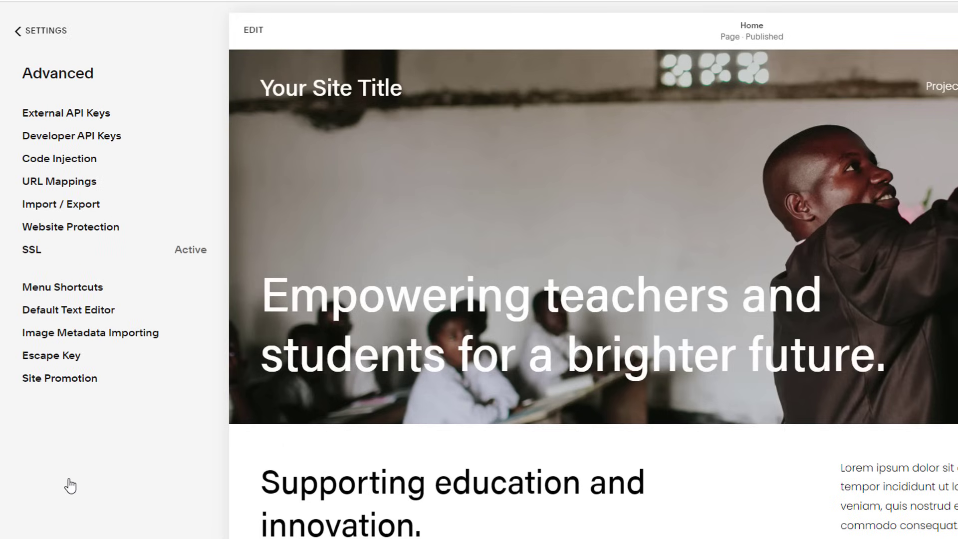
left_click(82, 159)
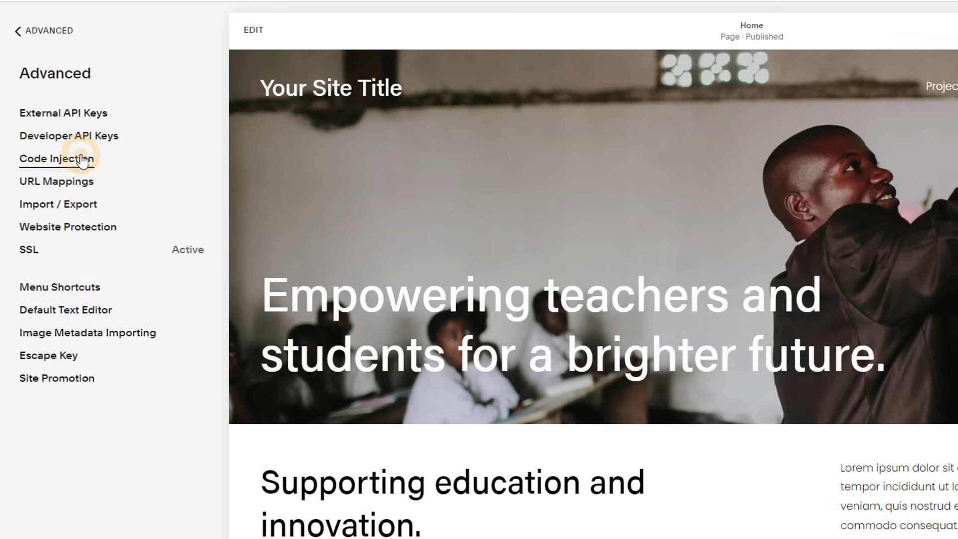
left_click_drag(524, 125, 525, 164)
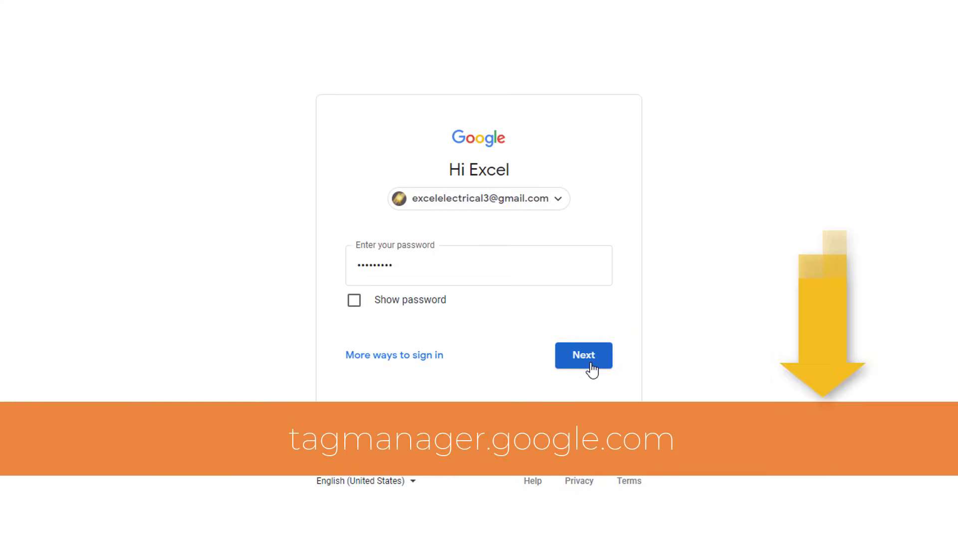
Step: Sign in and start a new GA4 Configuration tag in the excelelectrician.co.uk container
left_click(589, 367)
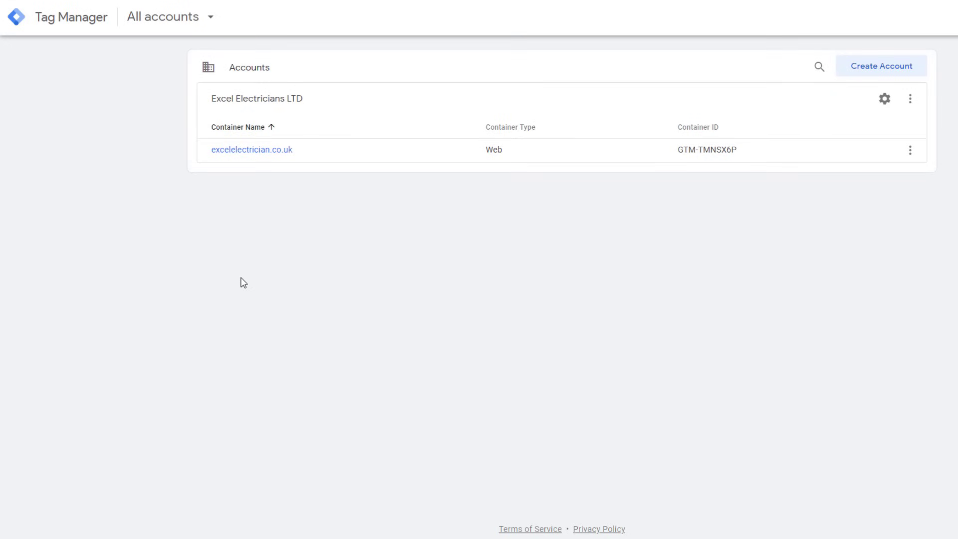
left_click(261, 150)
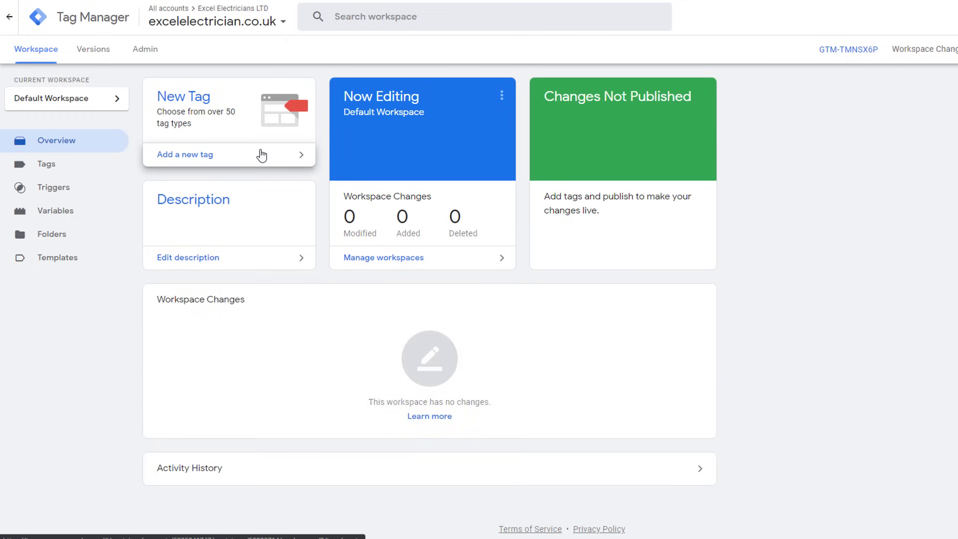
left_click(194, 98)
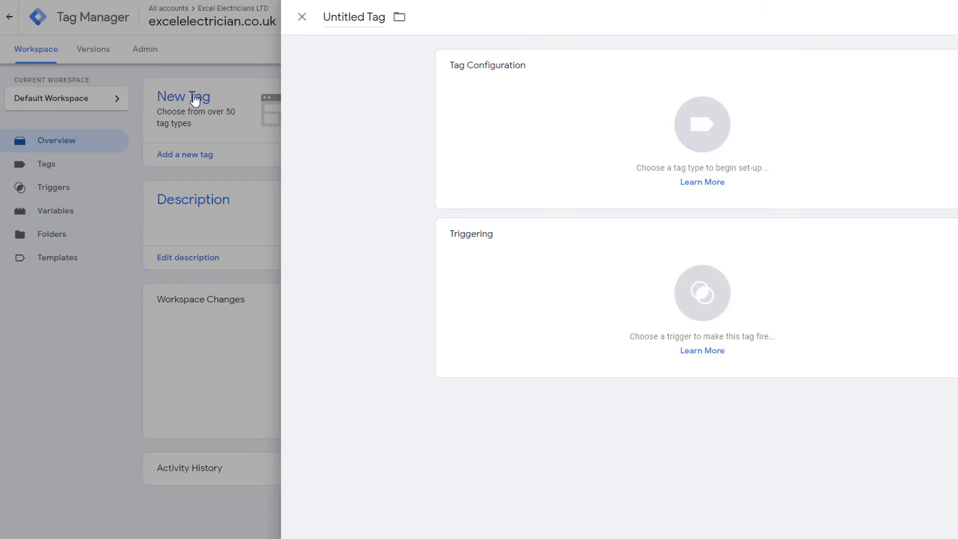
left_click(649, 132)
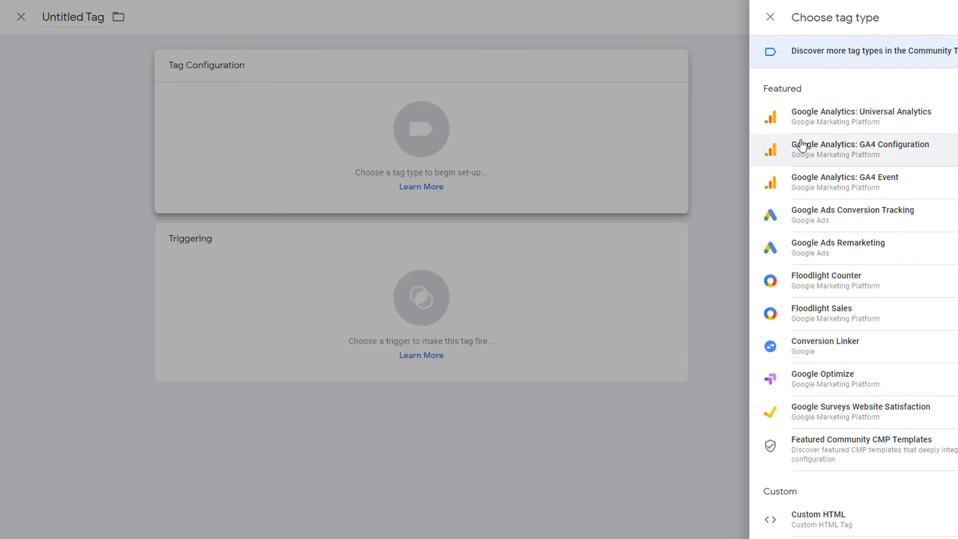
left_click(834, 154)
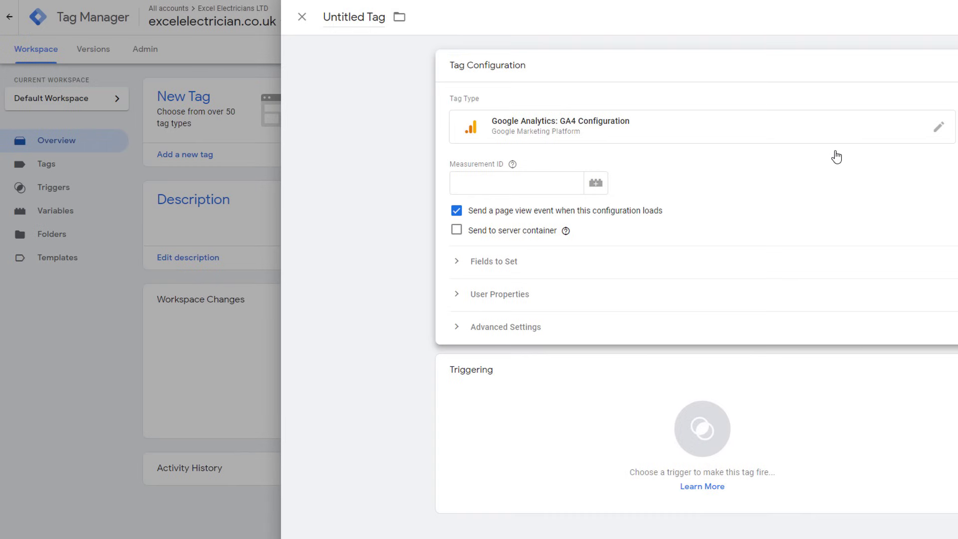
left_click(473, 181)
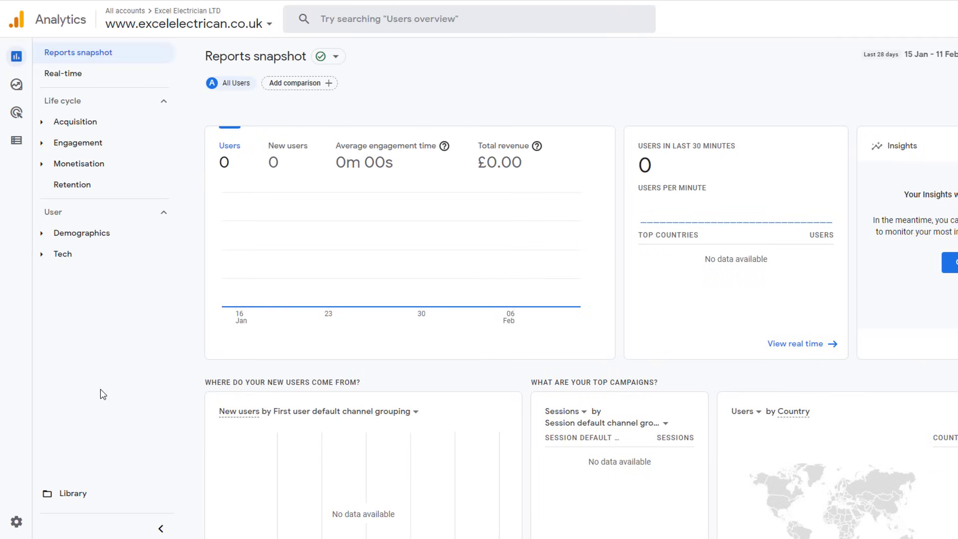
Step: Copy the Measurement ID of the Excel Electrician Web Stream from Admin > Data Streams
left_click(44, 524)
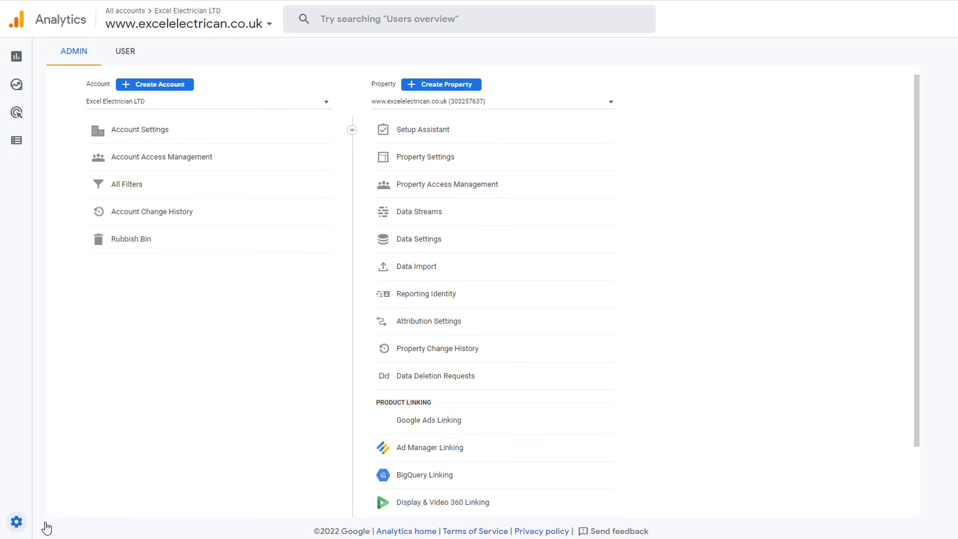
left_click(425, 213)
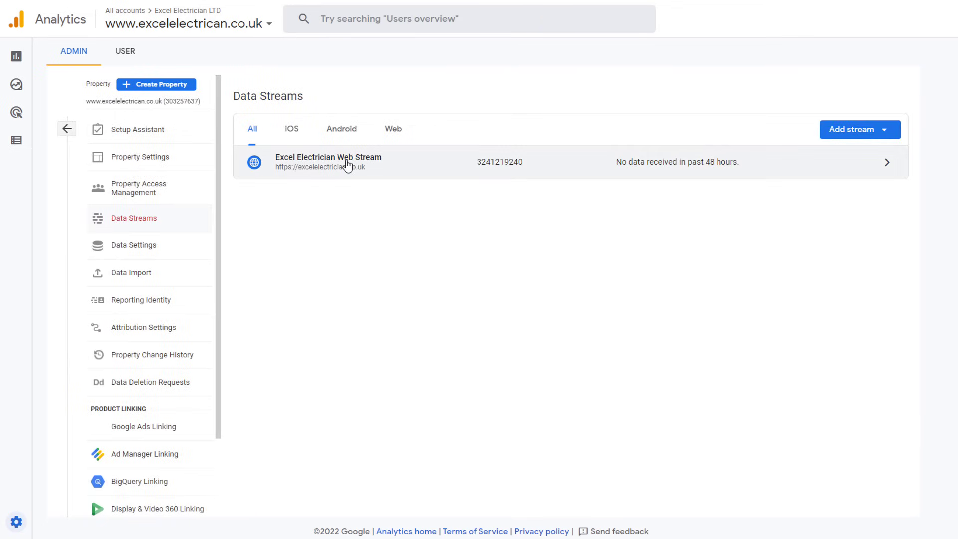
left_click(348, 163)
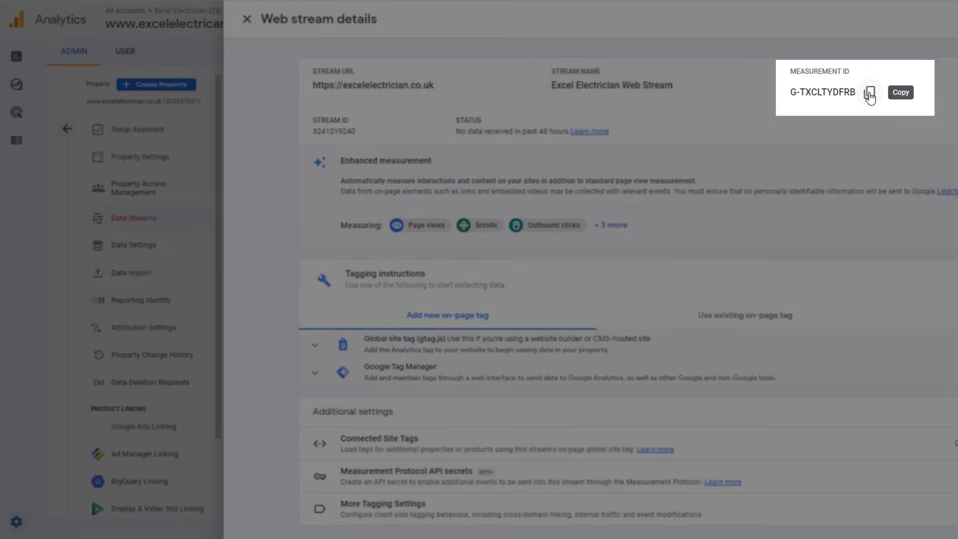
left_click(870, 95)
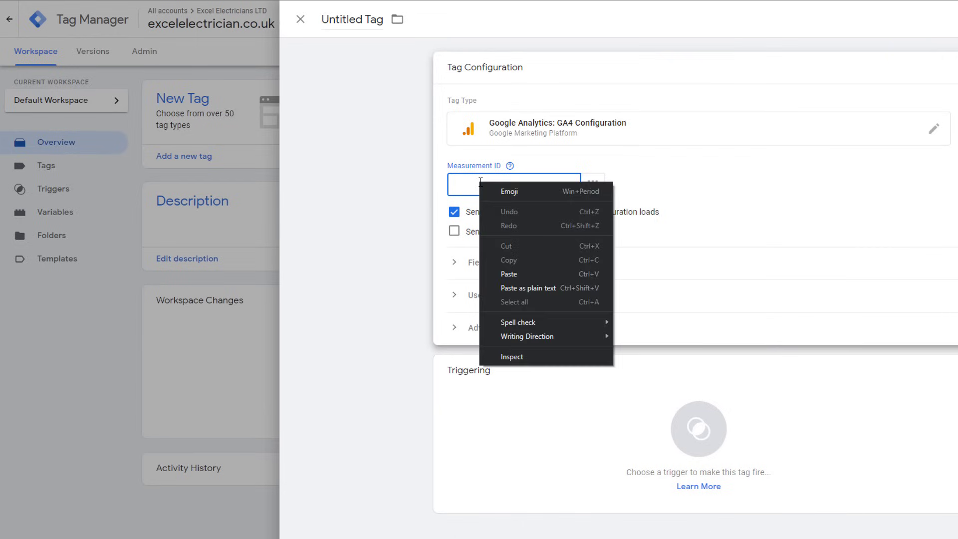
Step: Paste the measurement ID into the tag and set it to fire on All Pages
right_click(480, 181)
left_click(515, 274)
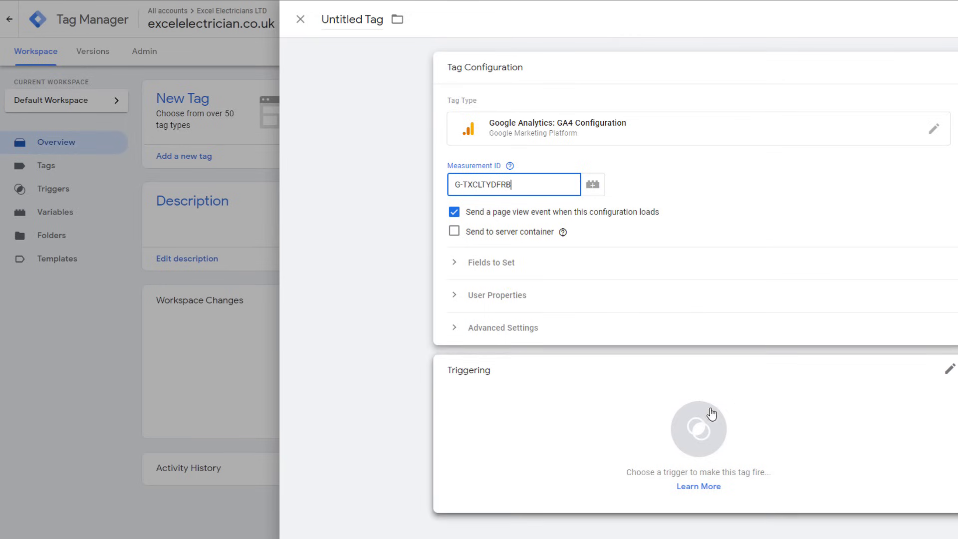
left_click(696, 420)
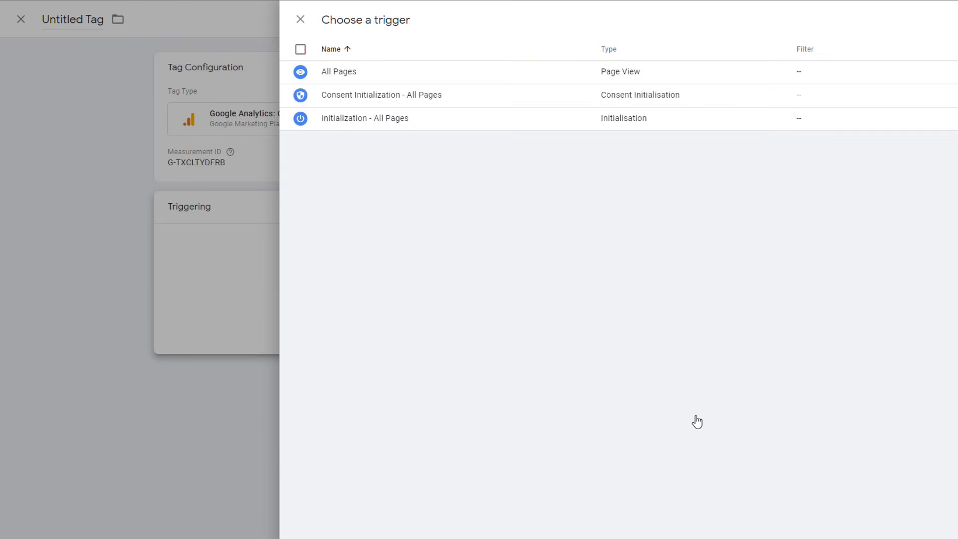
left_click(341, 74)
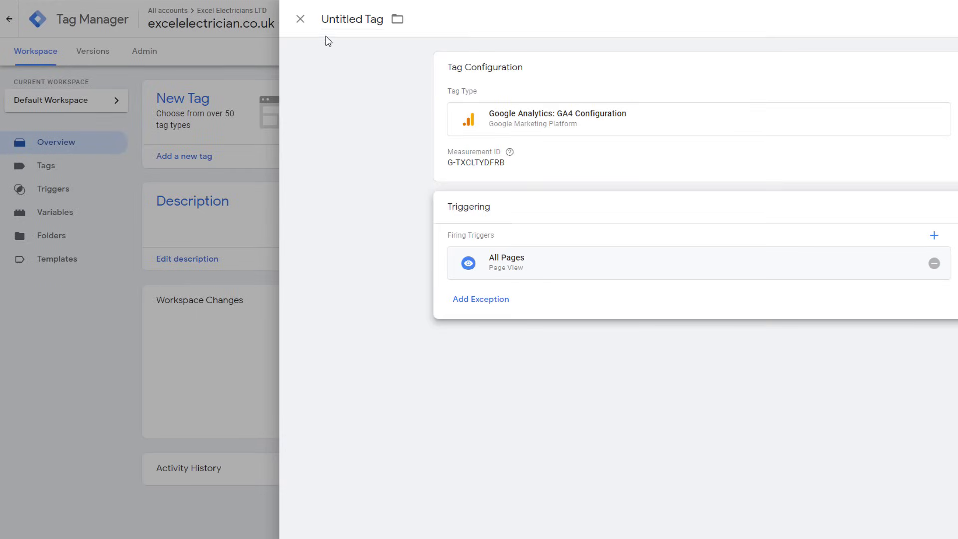
Step: Name the tag 'Google Analytics 4' and save it
left_click(324, 21)
type("Google Analytics 4")
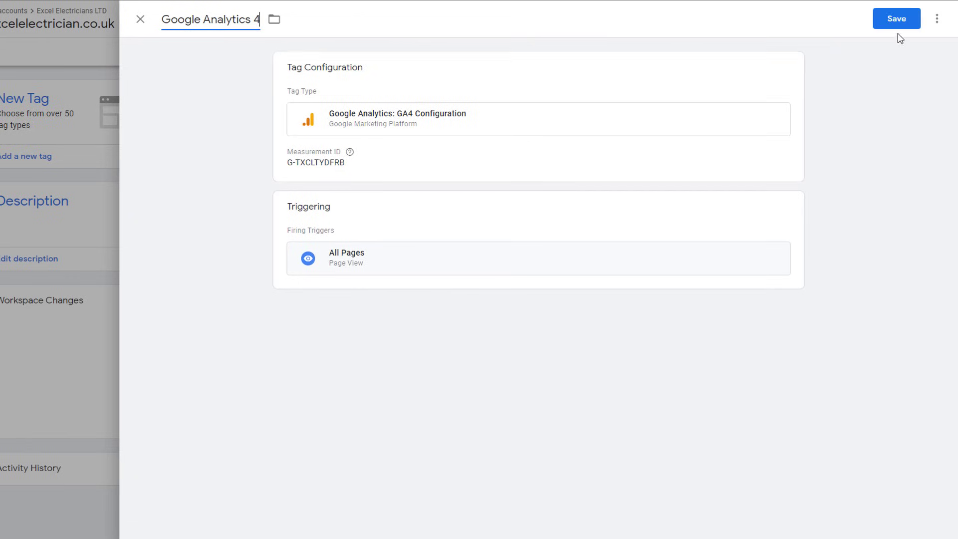
left_click(897, 20)
left_click(896, 20)
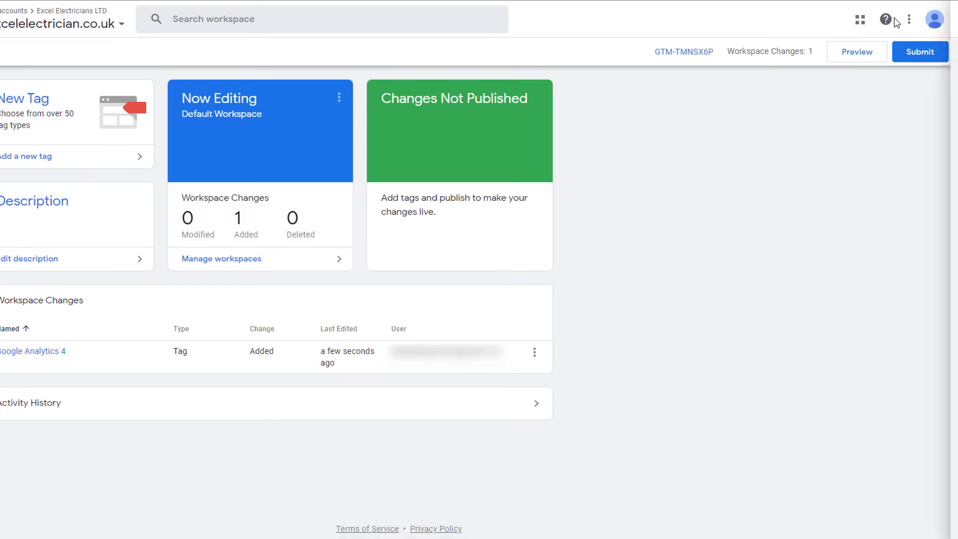
Step: Submit and publish the workspace as version 'Main Google Analytics 4 Tag'
left_click(919, 54)
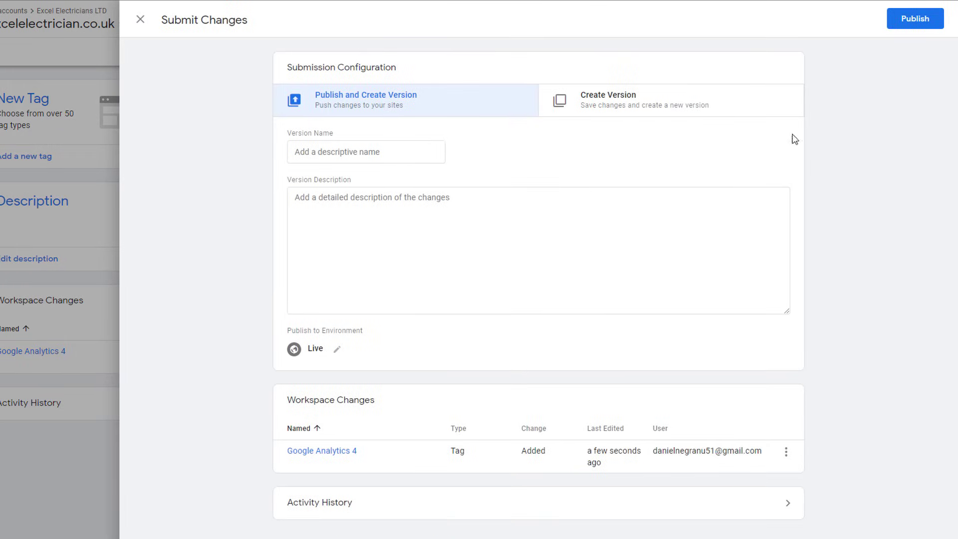
left_click(907, 23)
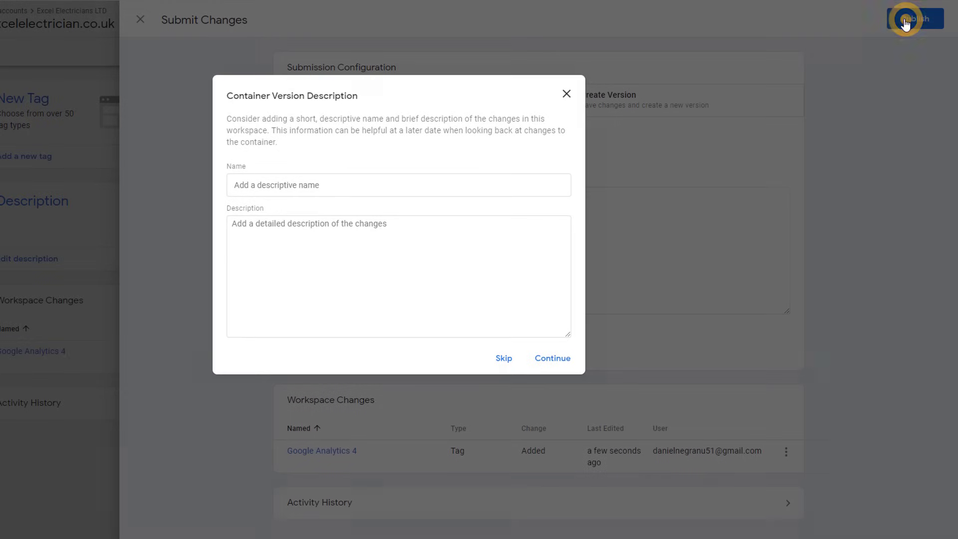
left_click(327, 188)
type("Main Google Analytics 4")
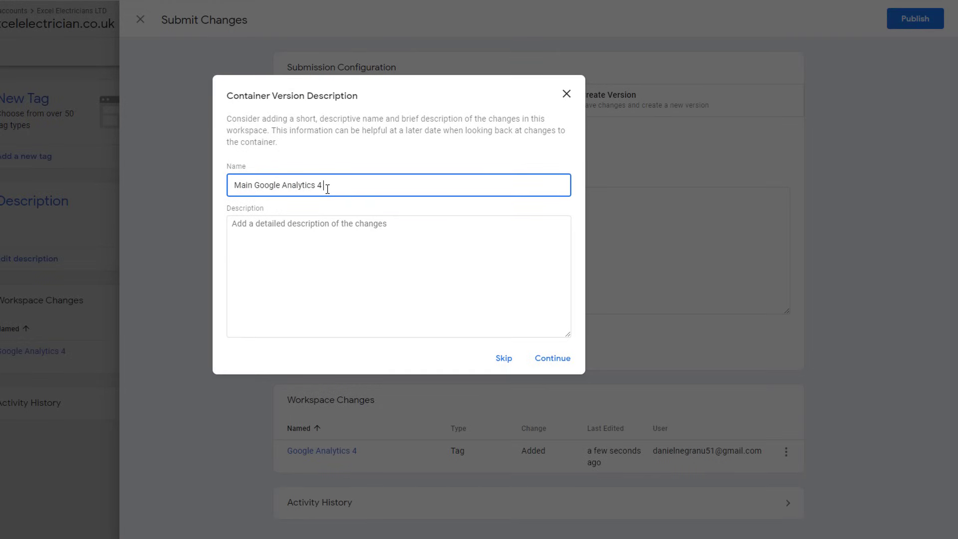
type(" Tag")
left_click(556, 360)
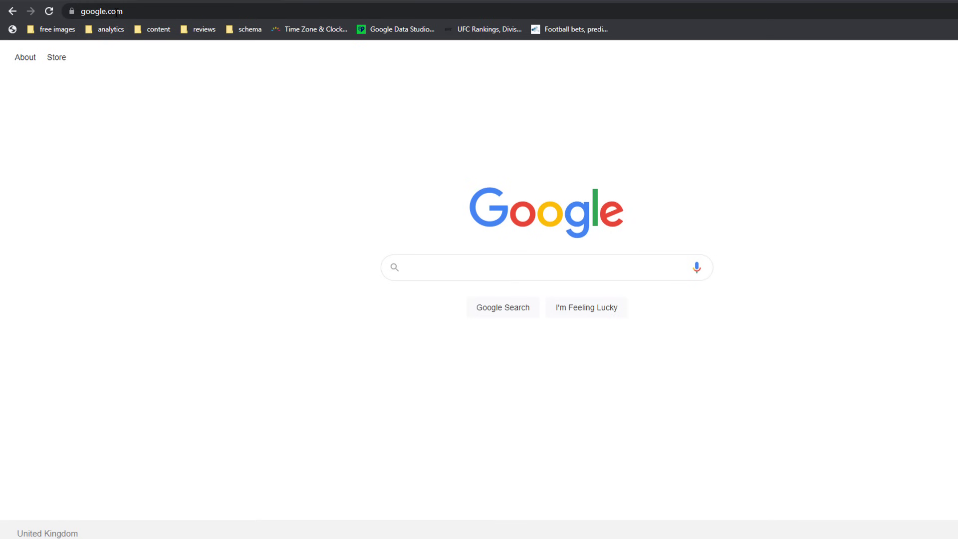
Step: Visit excelelectrician.co.uk in Chrome's address bar
left_click(117, 12)
type("excelelectrician.co.uk")
key("Return")
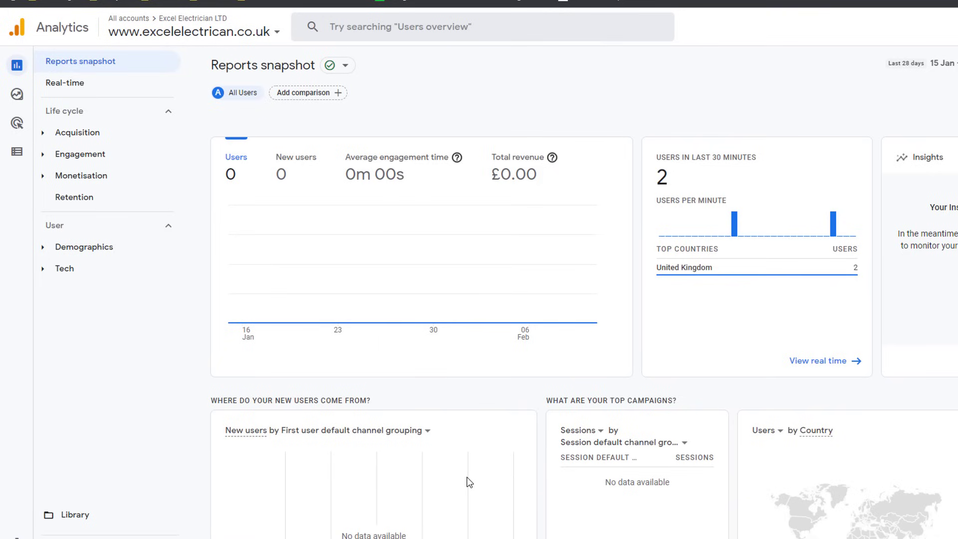
Step: Open the Real-time report to see the live users on the site
left_click(77, 87)
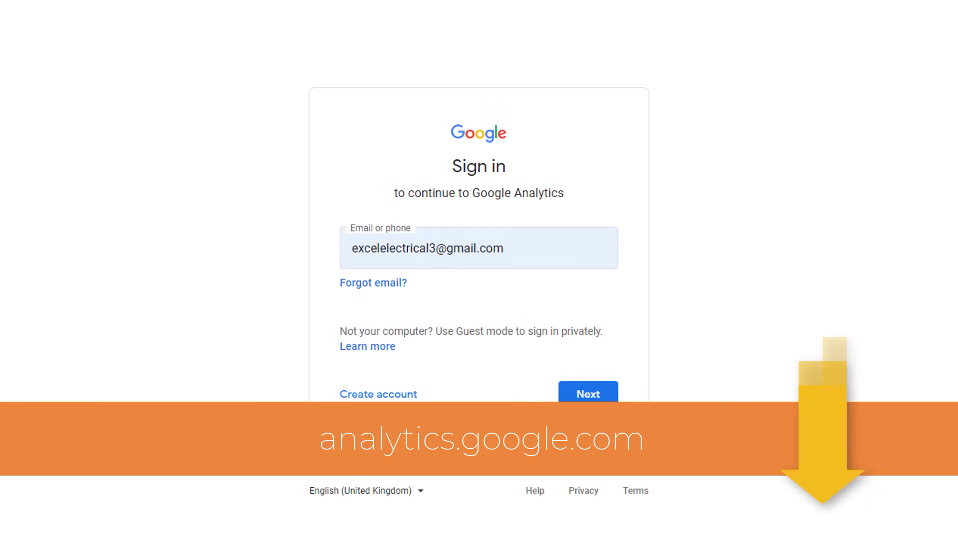
Step: Continue signing in to Google Analytics and open the Master account selector
left_click(596, 394)
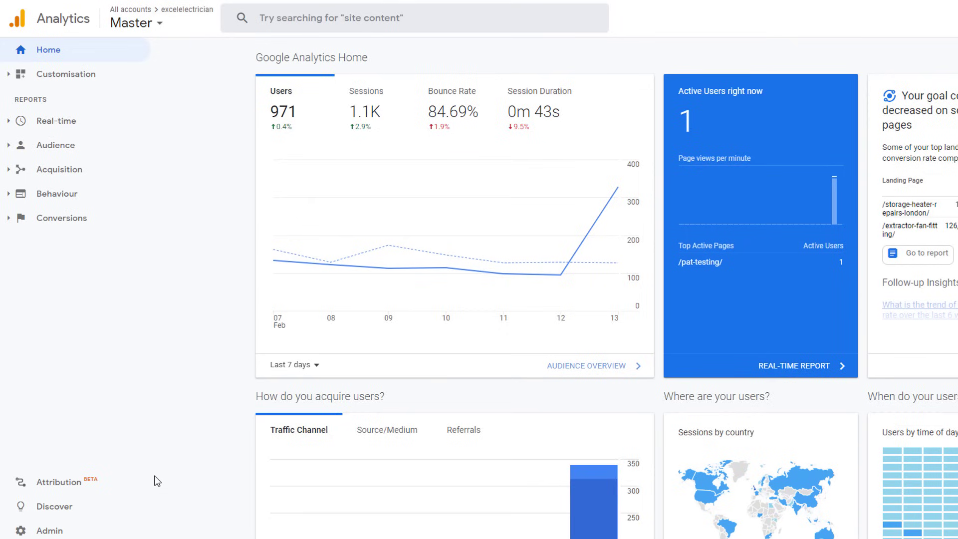
left_click(158, 26)
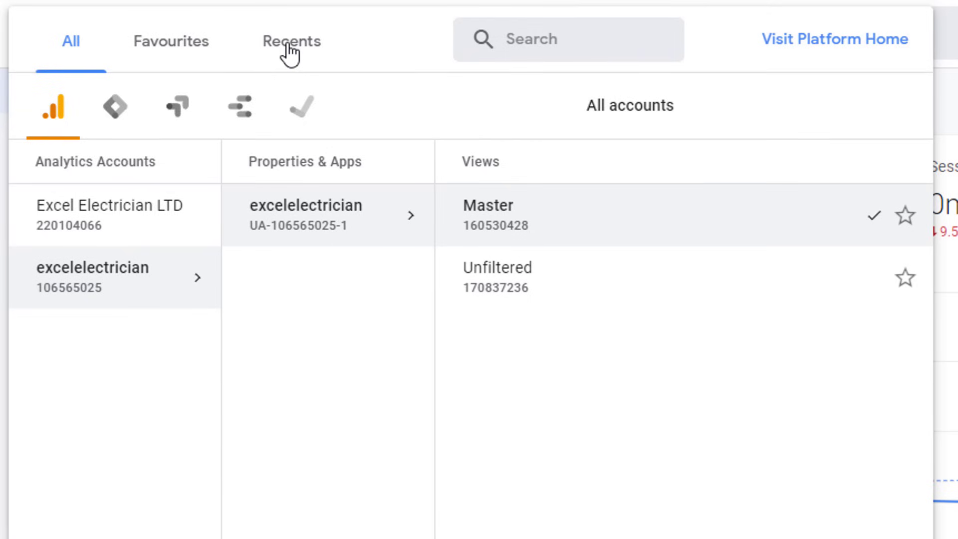
left_click(113, 219)
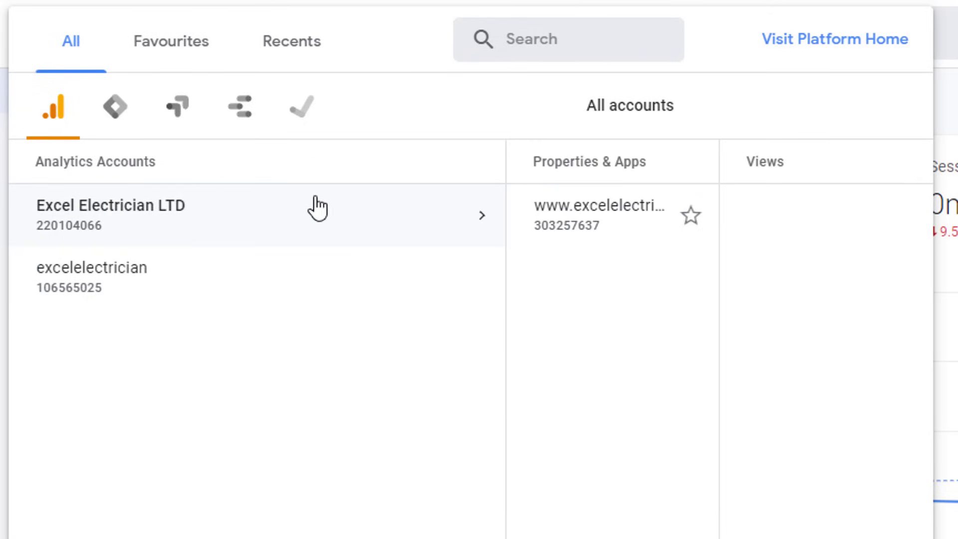
left_click(518, 215)
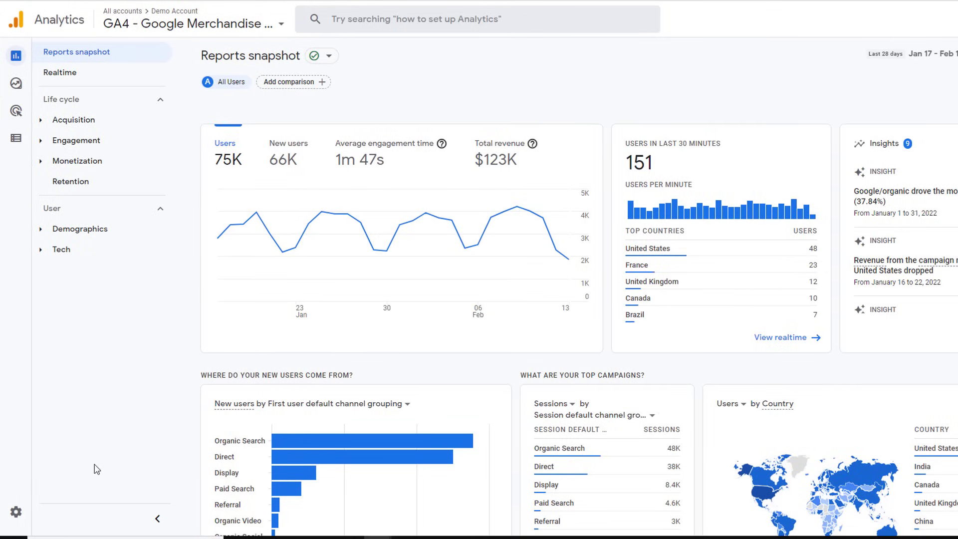
mouse_move(23, 288)
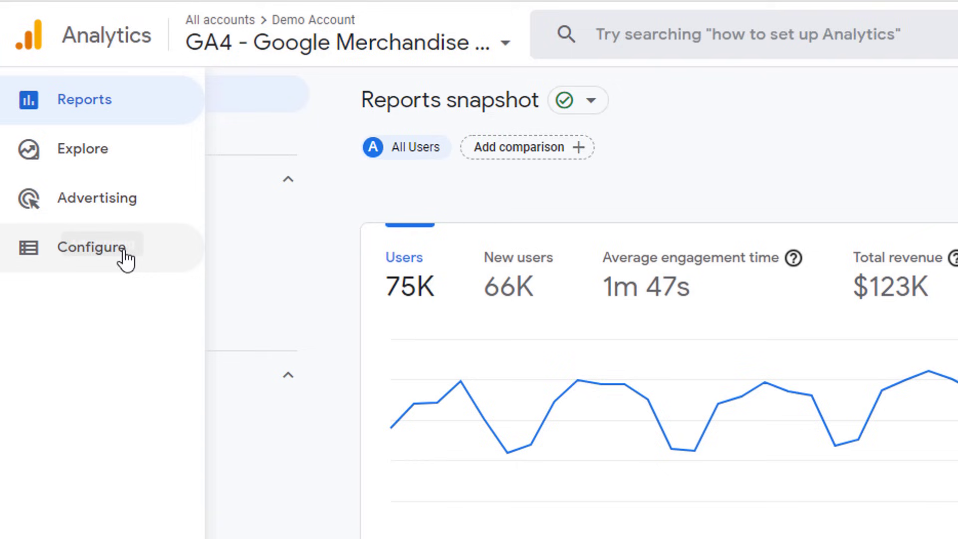
left_click(144, 111)
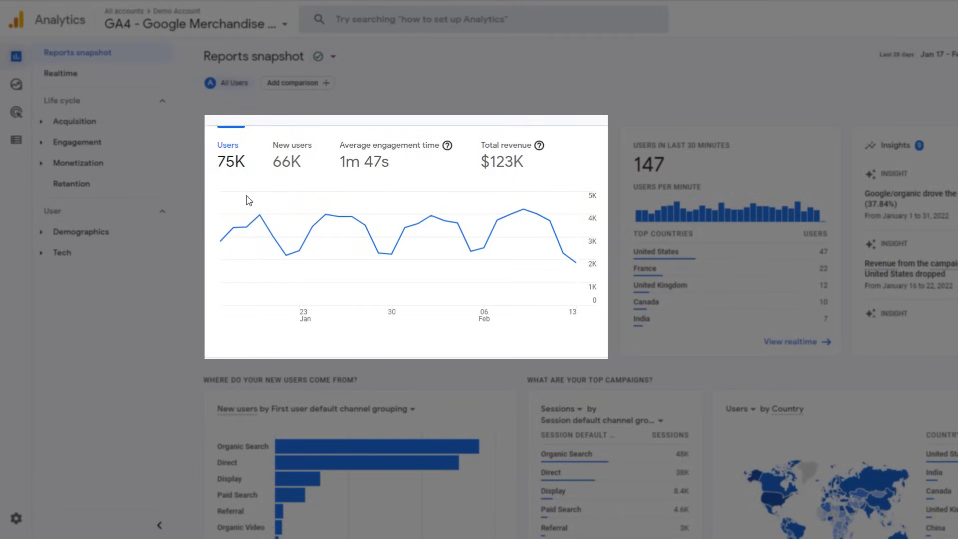
Step: Chart new users, then average engagement time, then total revenue on the snapshot trend card
left_click(291, 163)
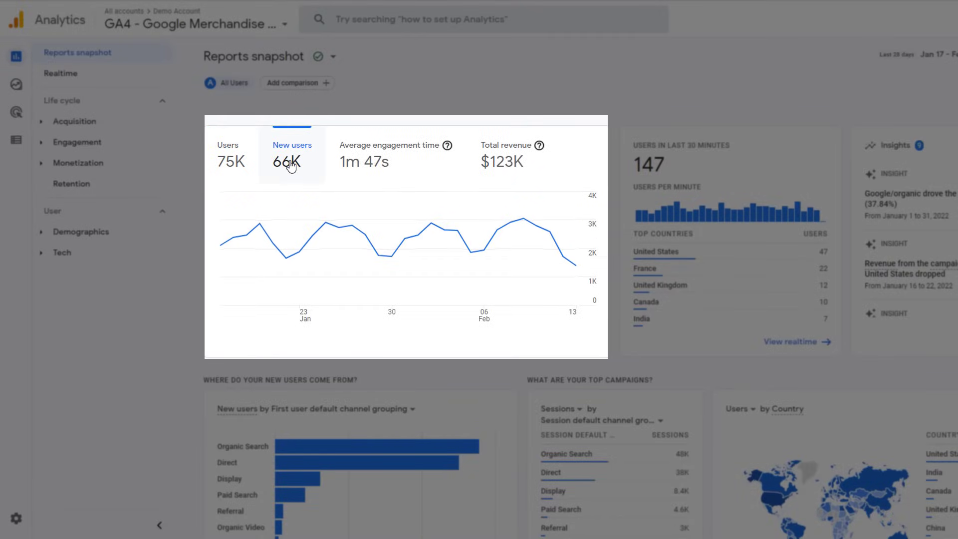
left_click(357, 165)
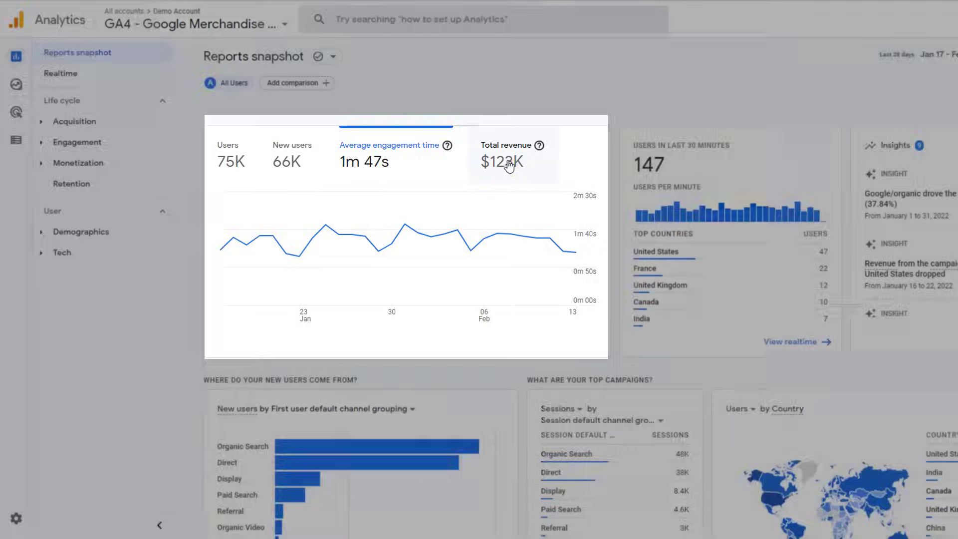
left_click(508, 165)
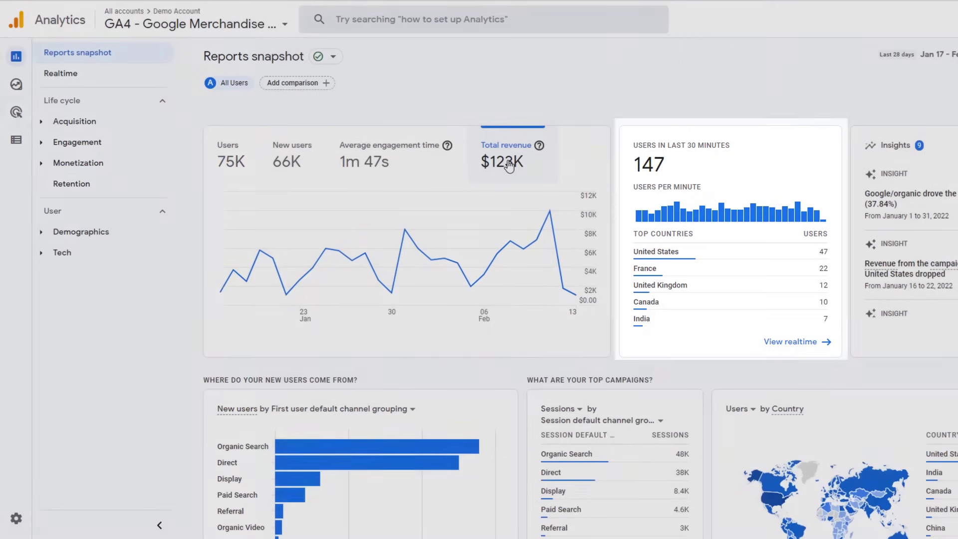
scroll(509, 167, "down", 2)
scroll(578, 304, "down", 4)
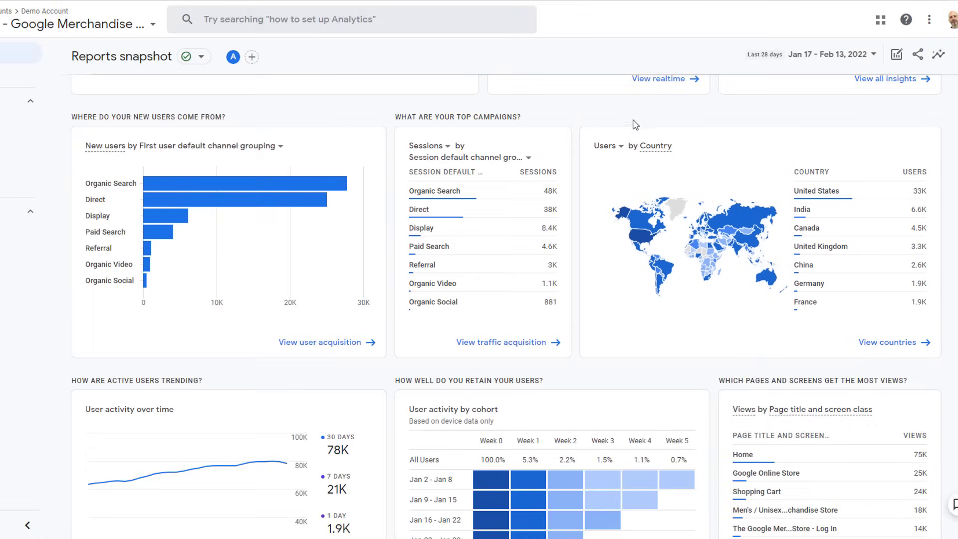
Step: Switch the country map card's metric from Users to New users
left_click(623, 149)
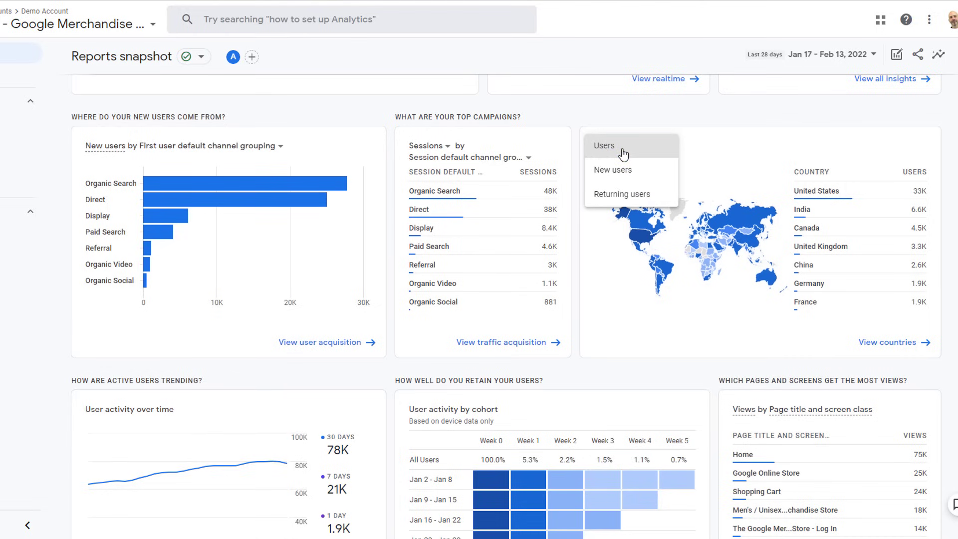
left_click(614, 170)
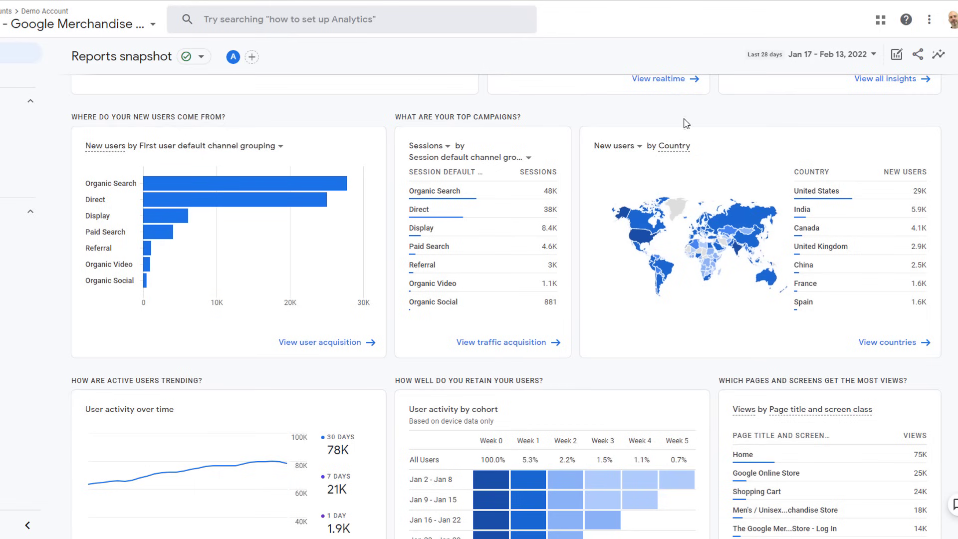
scroll(506, 307, "down", 6)
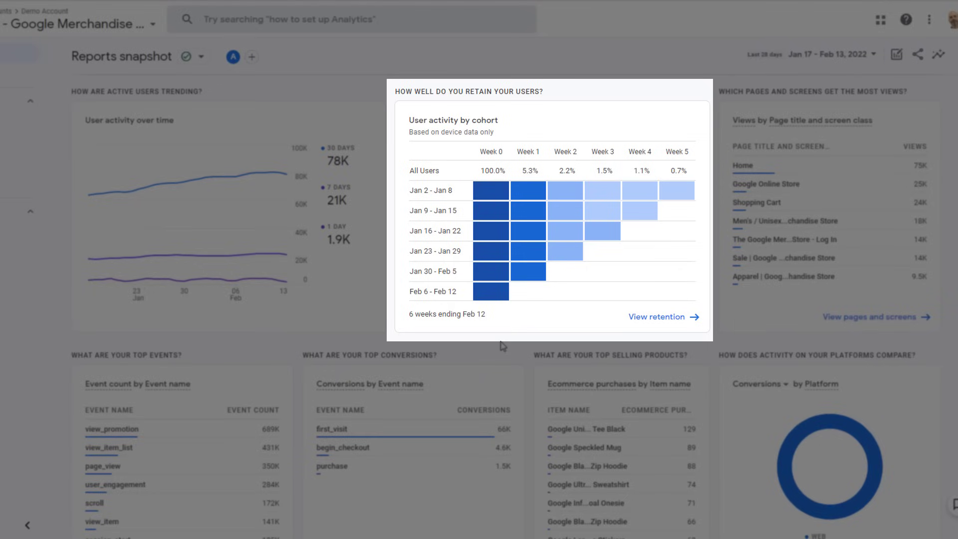
mouse_move(497, 189)
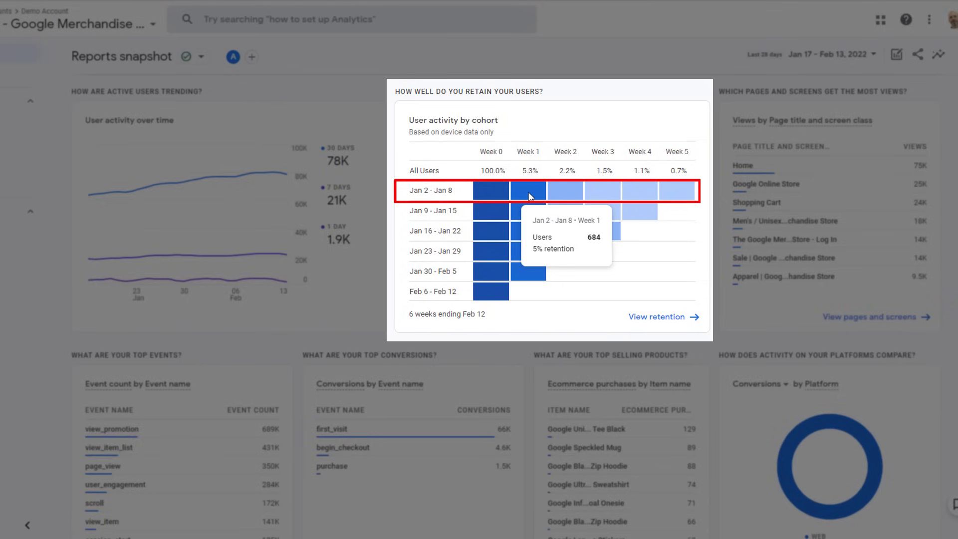
mouse_move(559, 198)
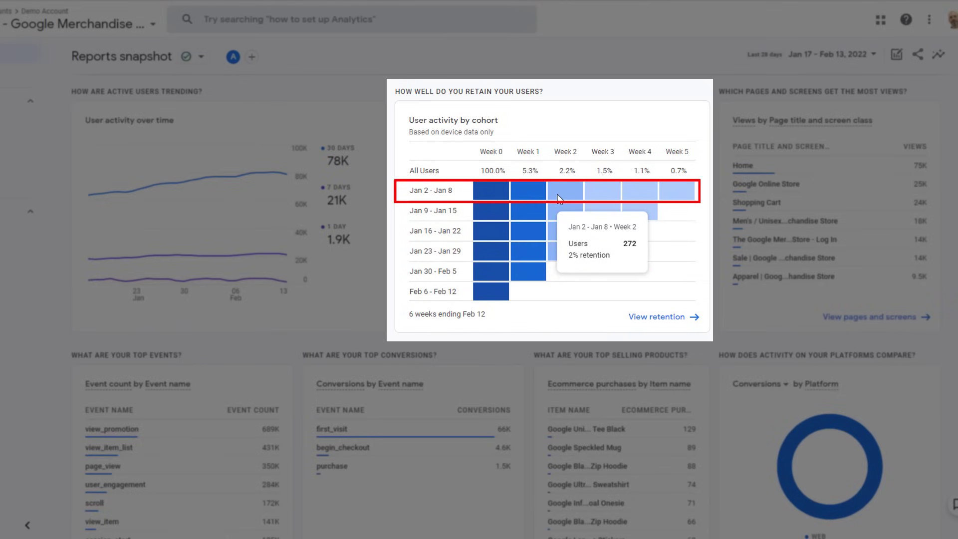
mouse_move(600, 191)
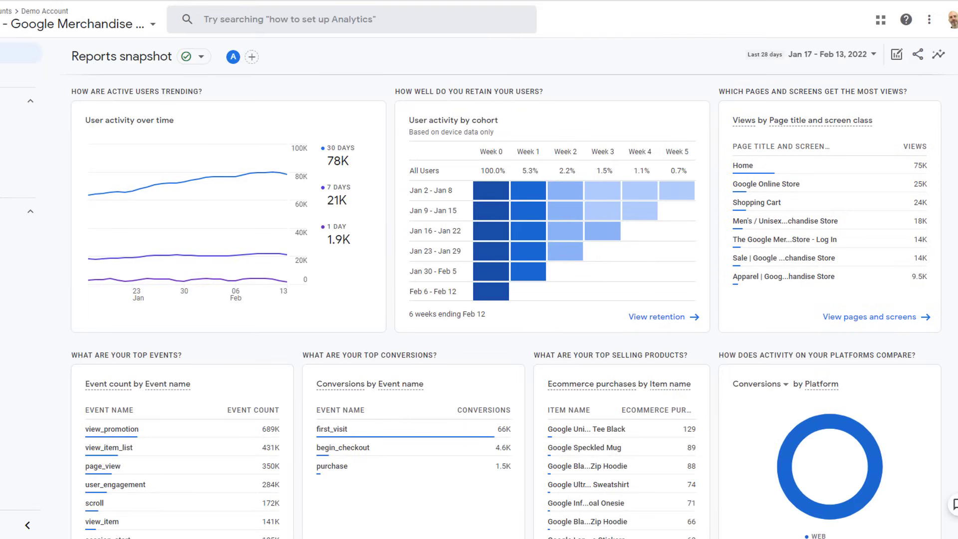
scroll(506, 306, "down", 2)
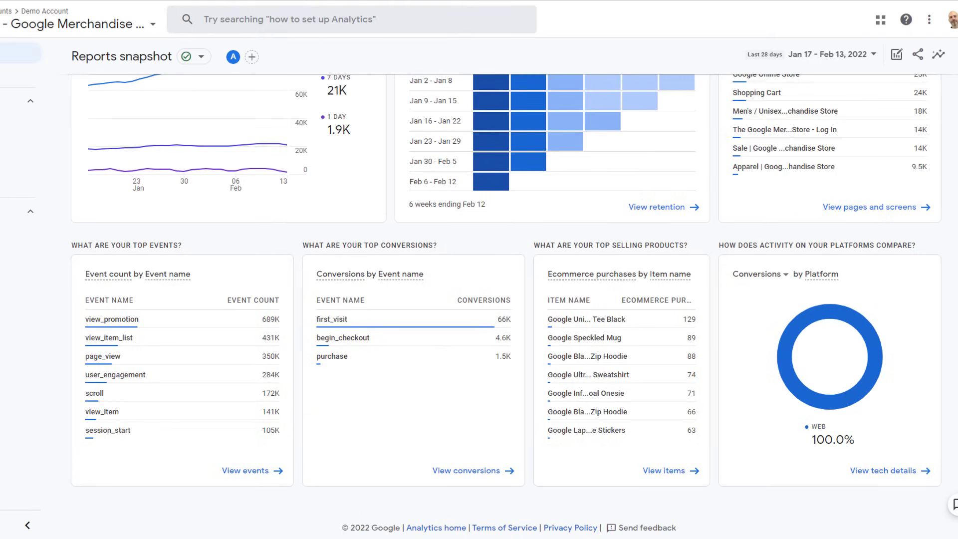
scroll(929, 66, "up", 15)
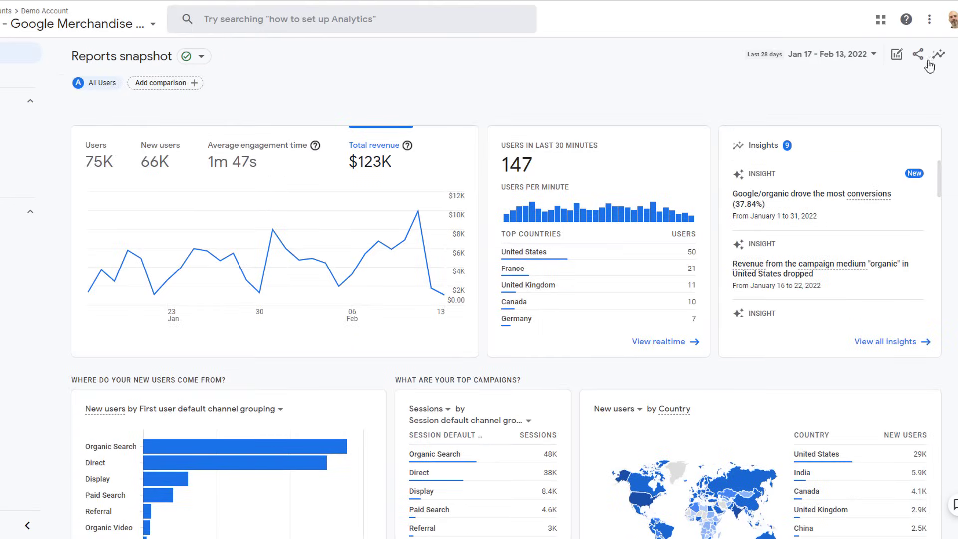
Step: Ask the search bar 'How many visitors did we have last week', replacing the 'revenue' query
left_click(214, 18)
type("revenue")
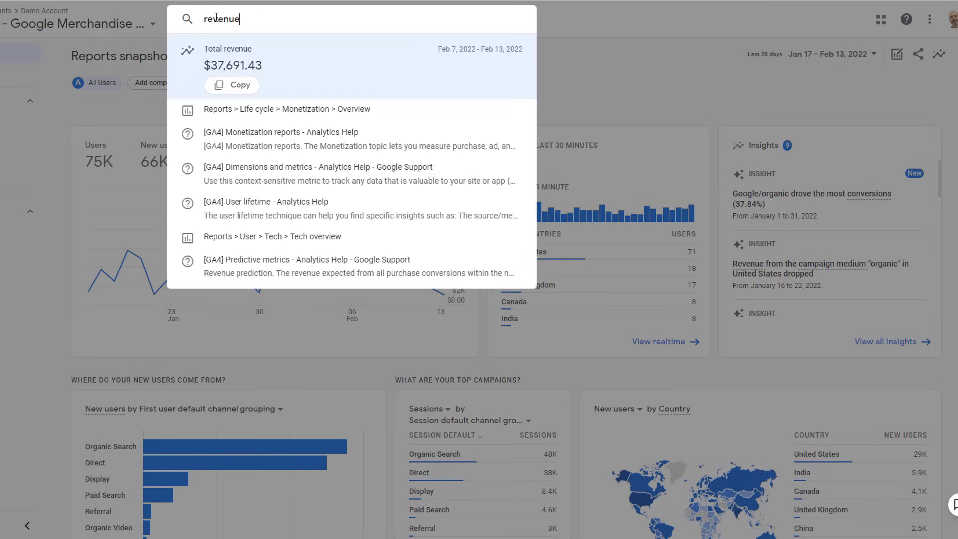
double_click(215, 18)
type("How many vi")
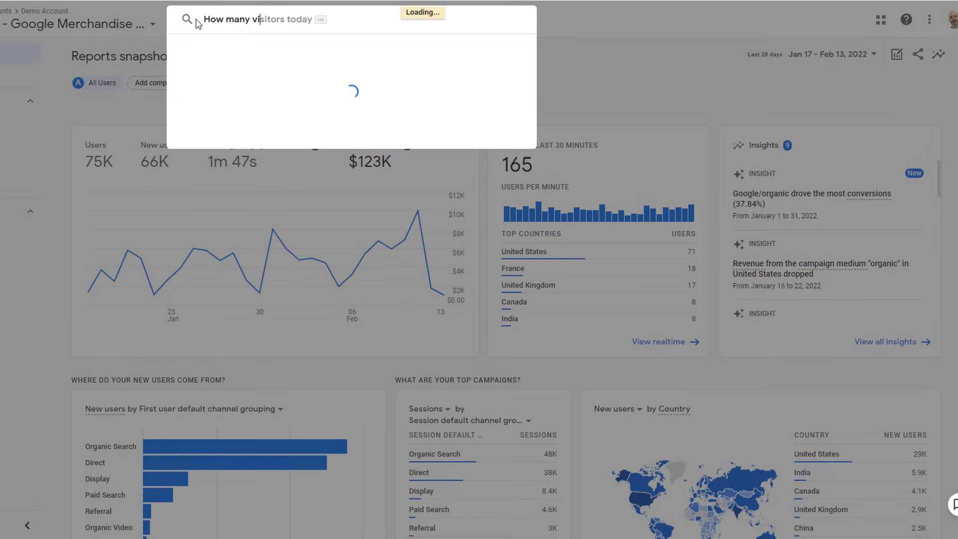
type("sitors did we have last week")
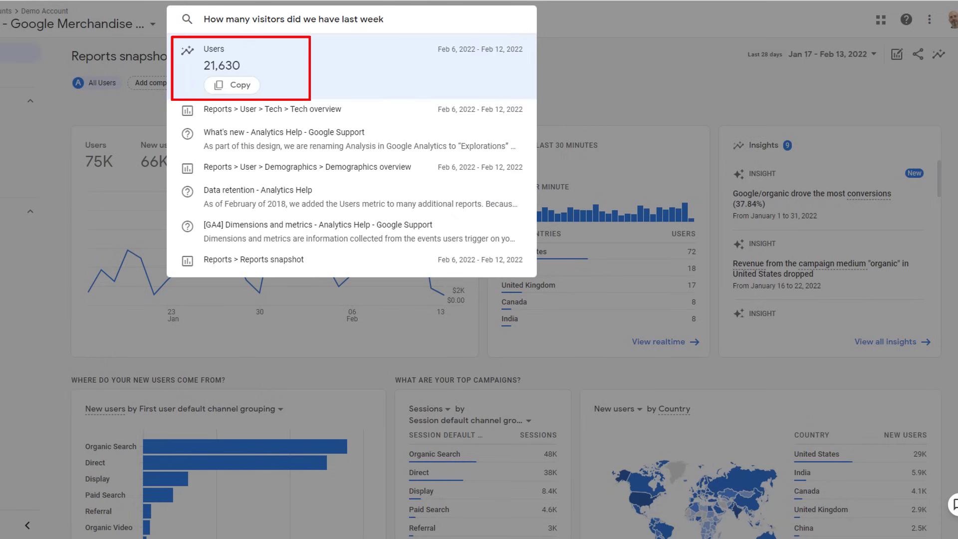
left_click(869, 54)
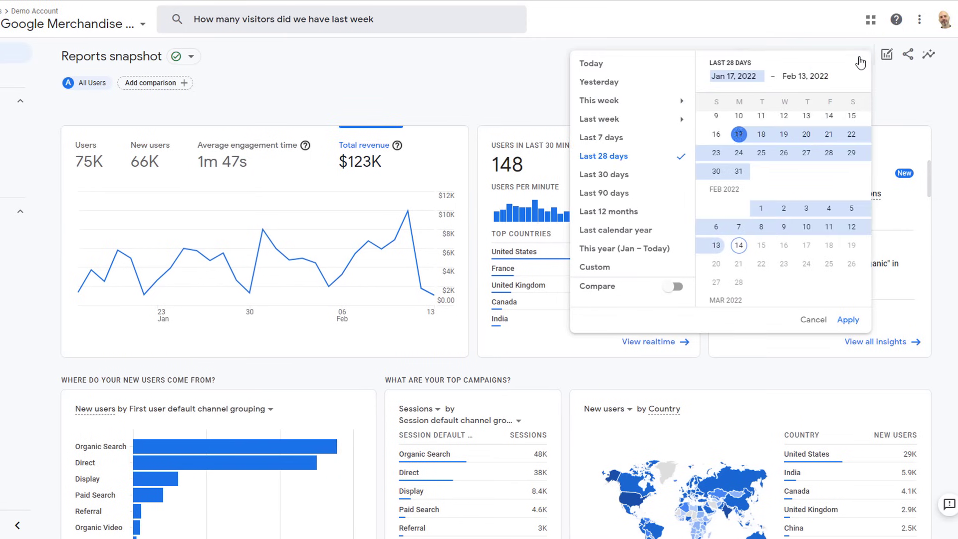
Step: Set a custom date range of Feb 1–14, 2022
left_click(618, 122)
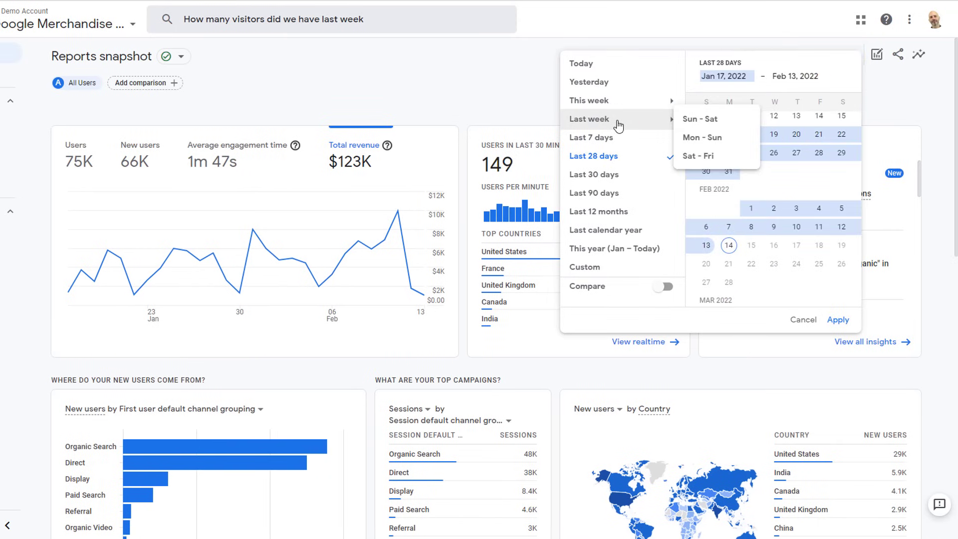
left_click(599, 177)
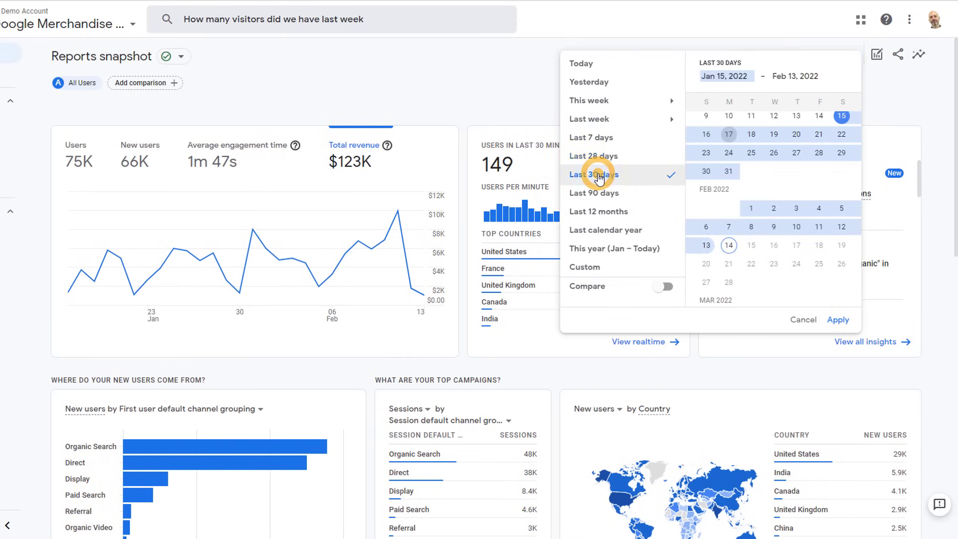
left_click(752, 212)
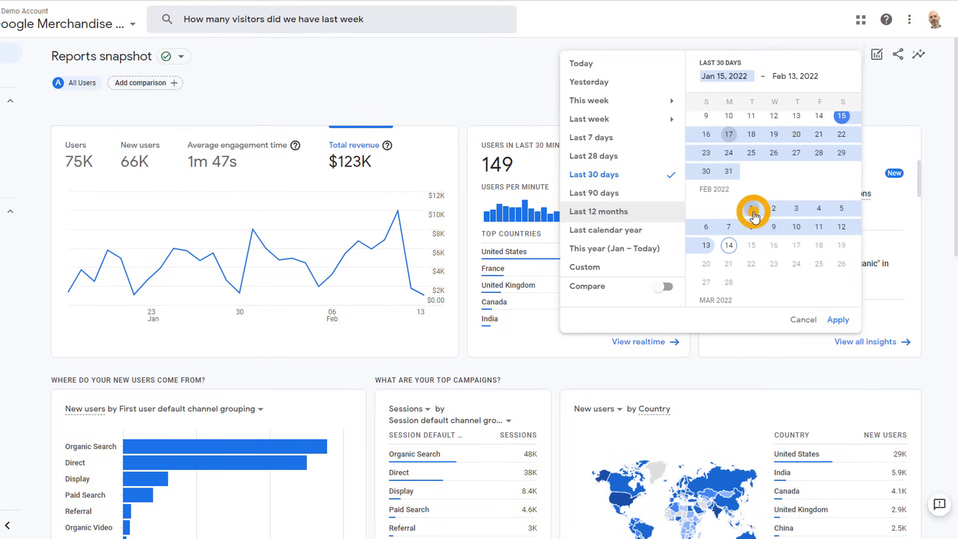
left_click(729, 246)
left_click(838, 320)
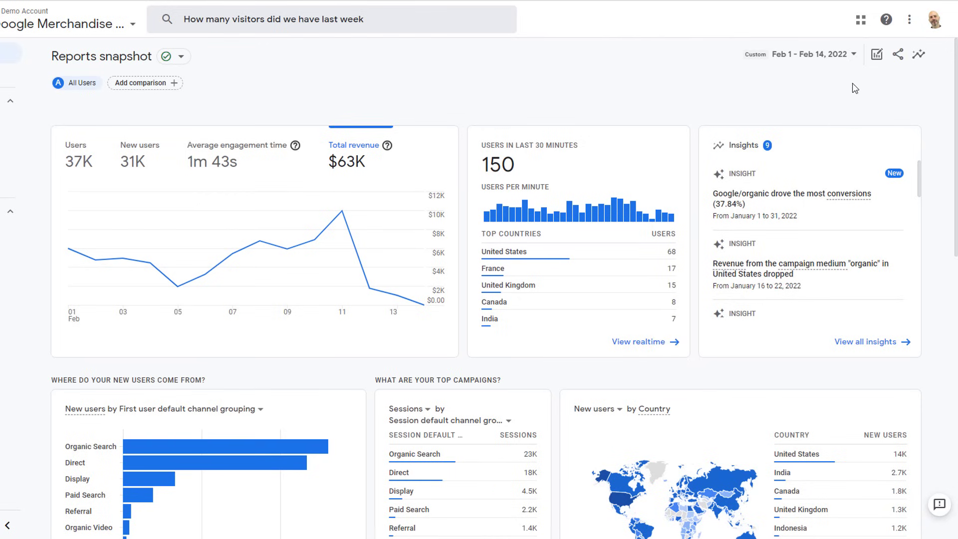
Step: Turn on comparison with the preceding period, Jan 18–31, 2022
left_click(849, 55)
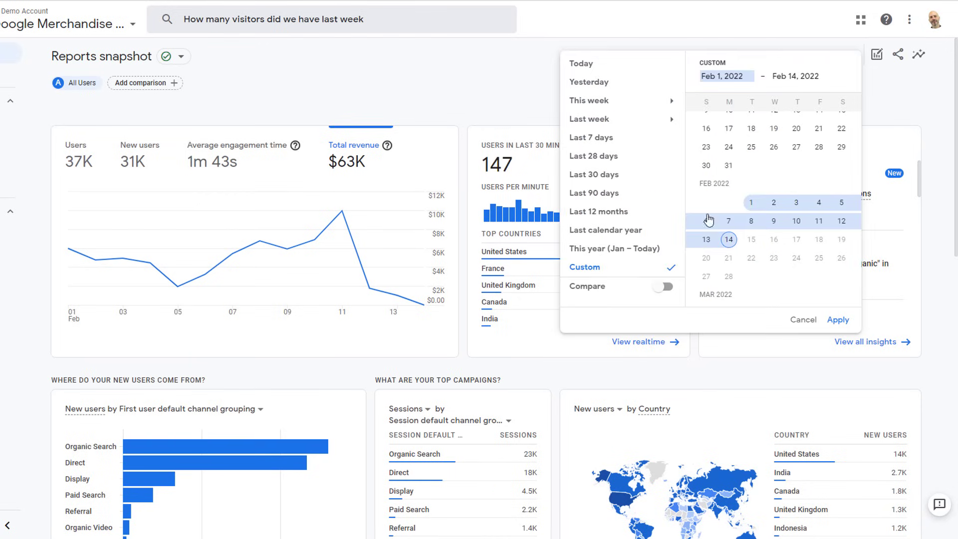
left_click(666, 289)
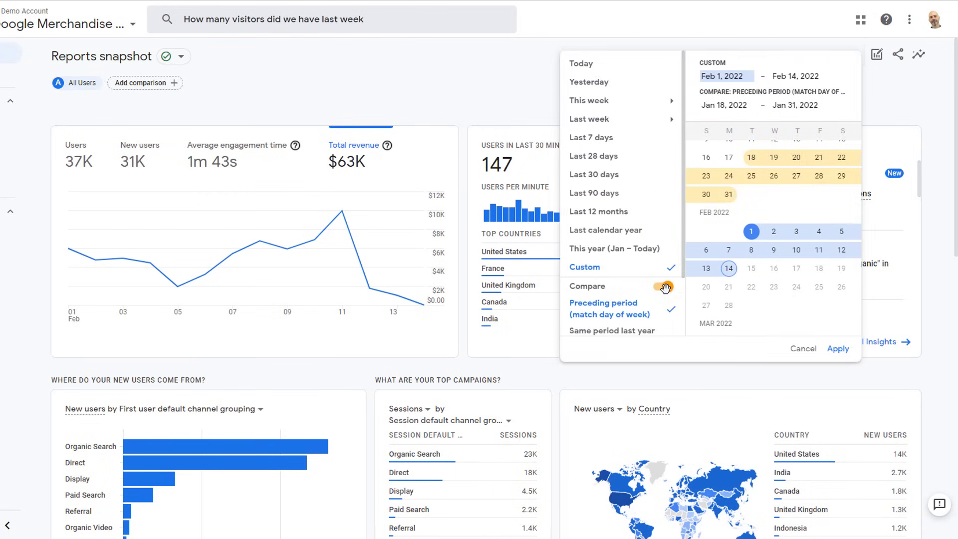
scroll(648, 304, "down", 2)
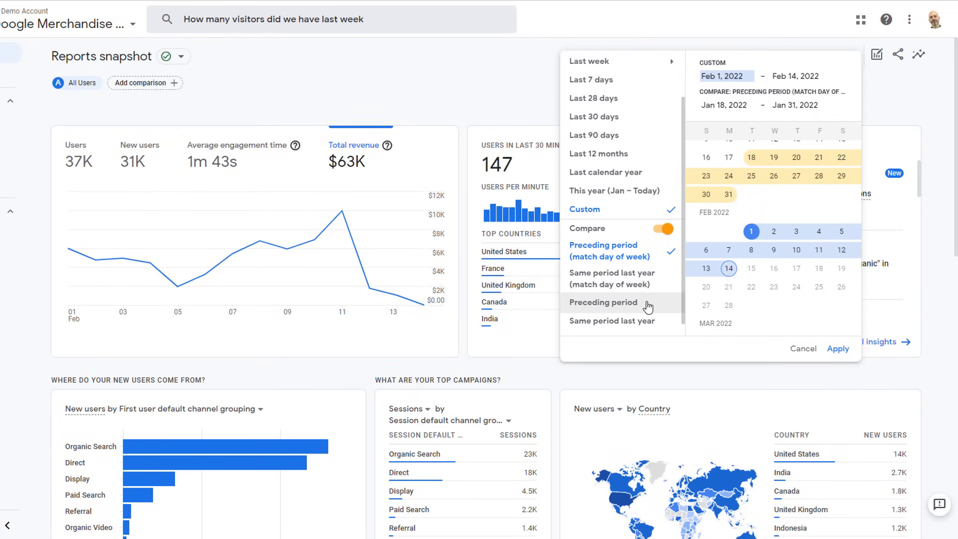
left_click(626, 305)
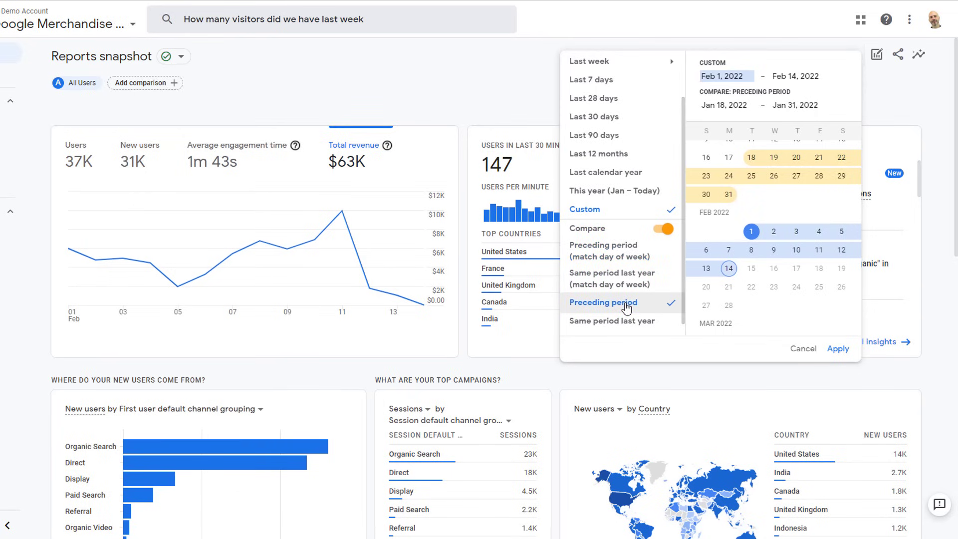
left_click(837, 349)
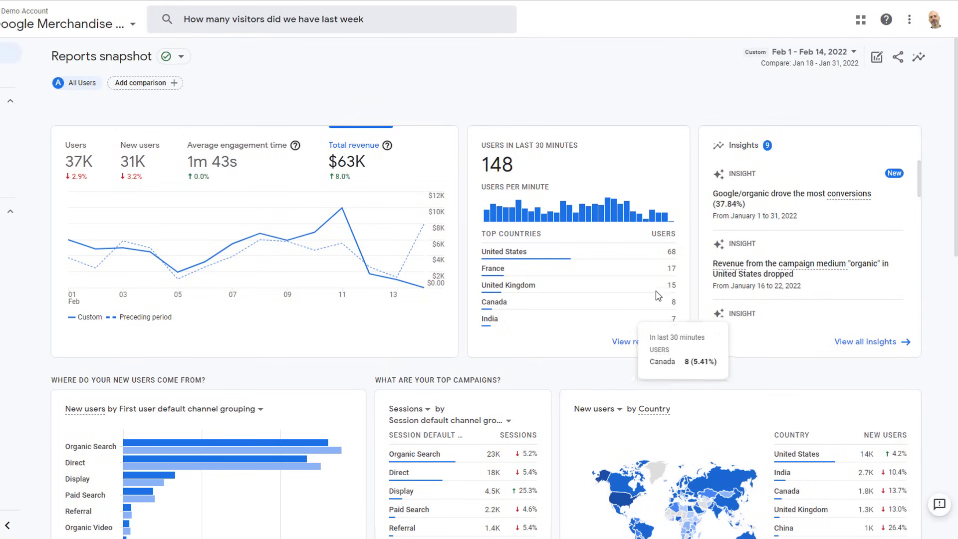
left_click(879, 58)
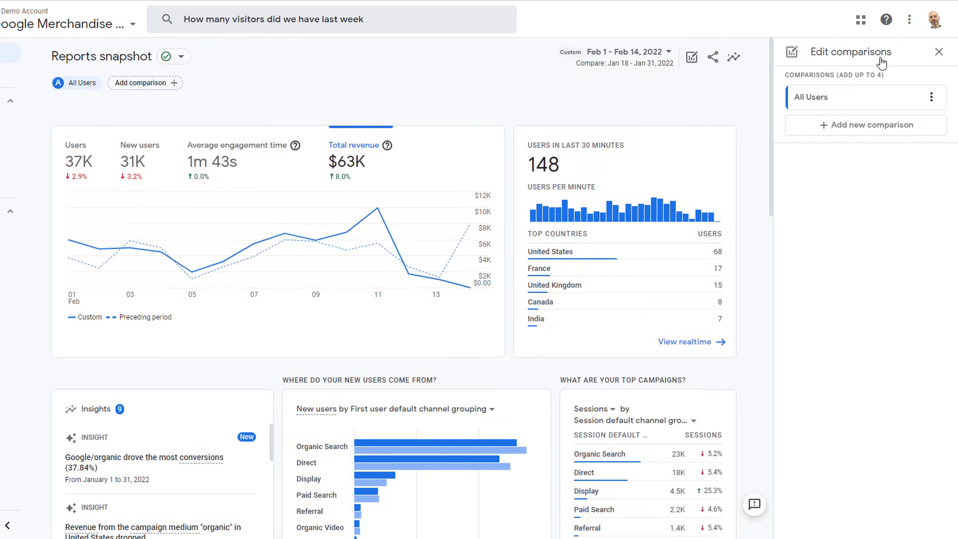
left_click(939, 54)
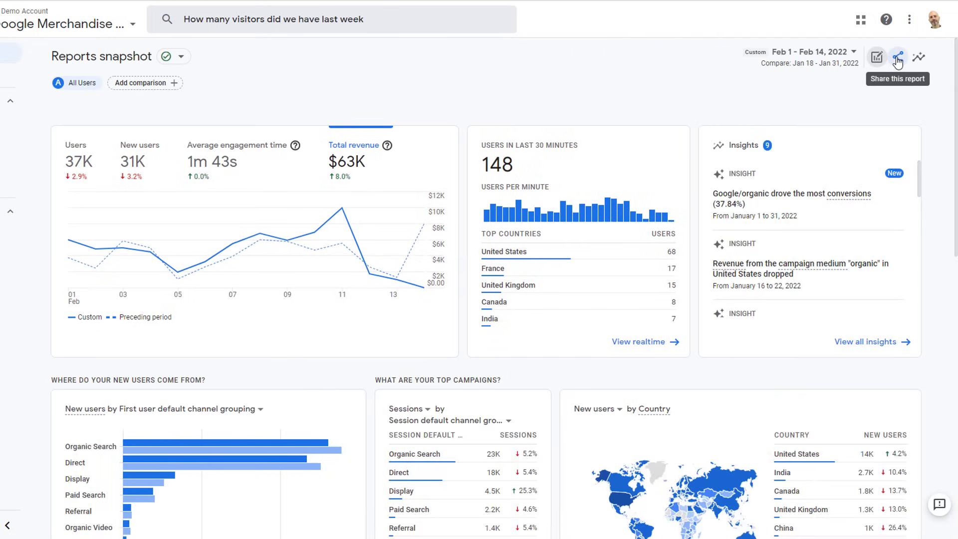
left_click(897, 59)
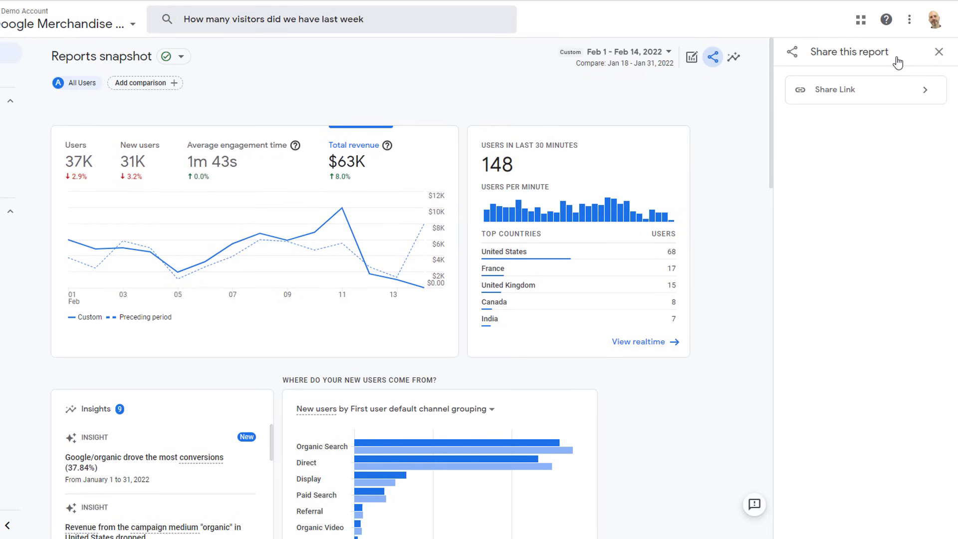
left_click(939, 52)
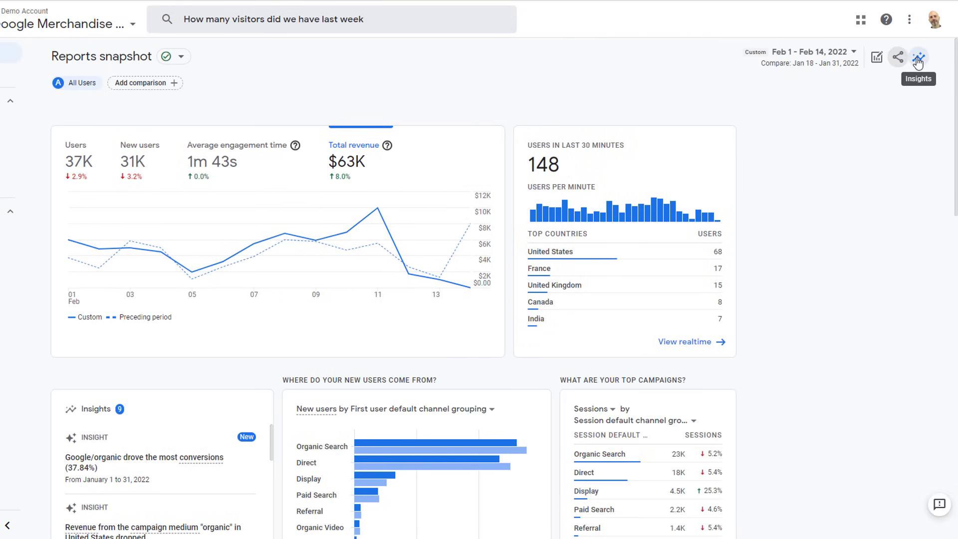
left_click(919, 58)
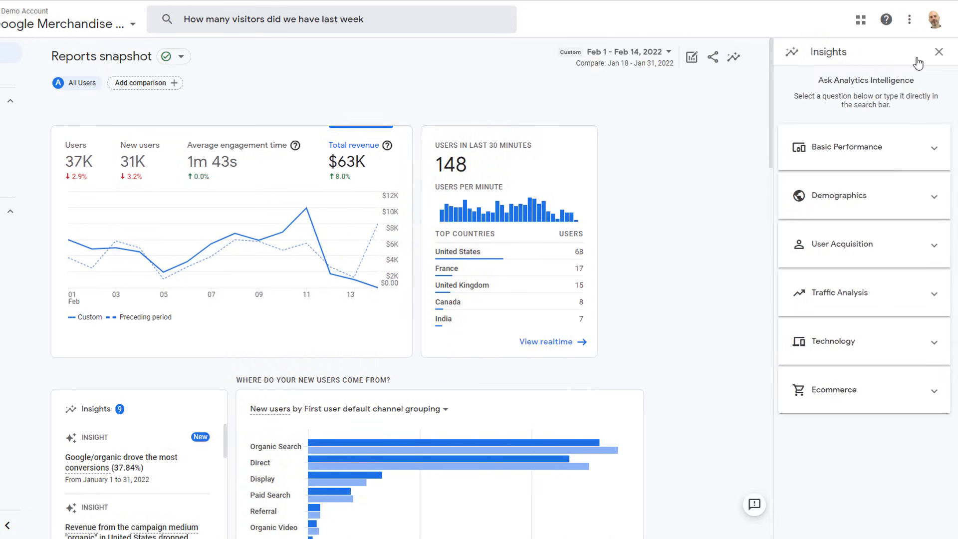
left_click(933, 151)
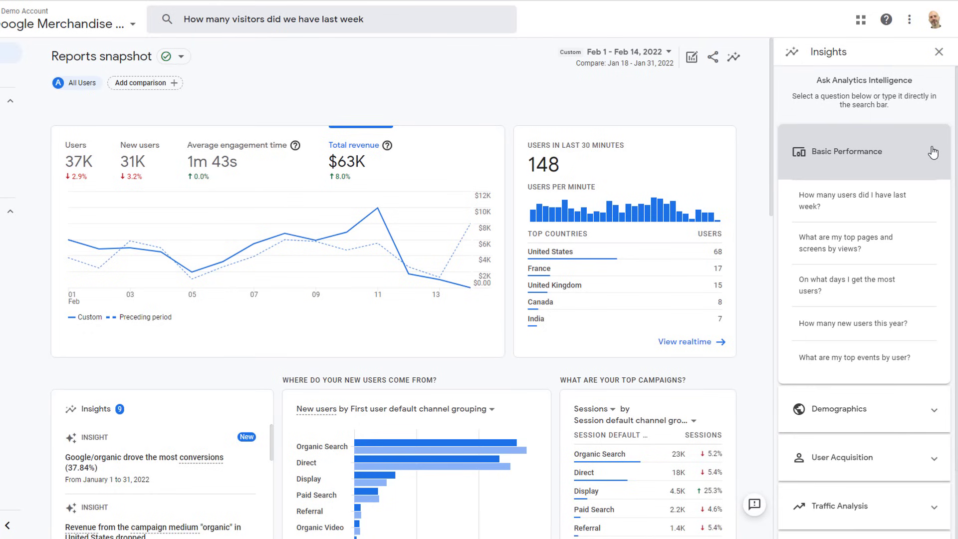
left_click(851, 207)
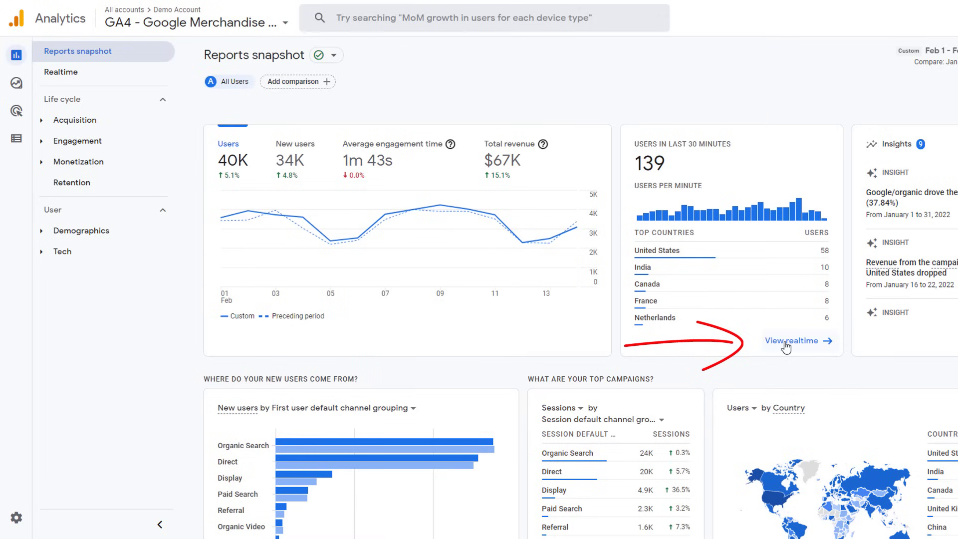
Step: Open the Realtime report and zoom the user map in twice toward West Africa
mouse_move(16, 54)
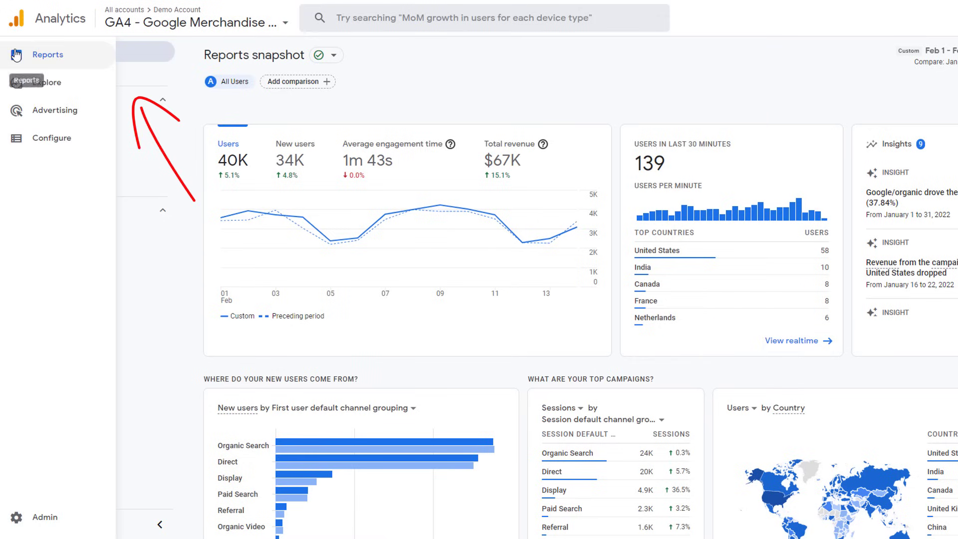
left_click(71, 75)
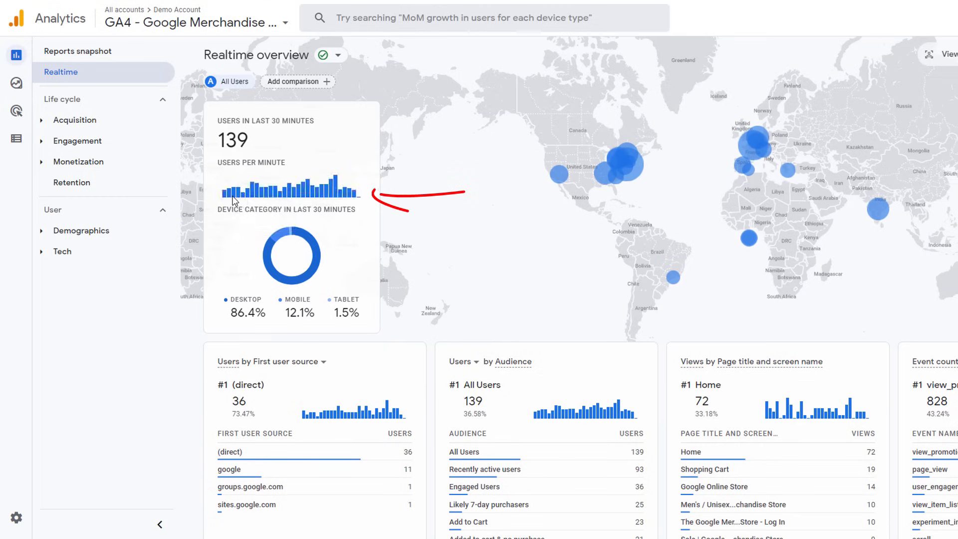
mouse_move(240, 200)
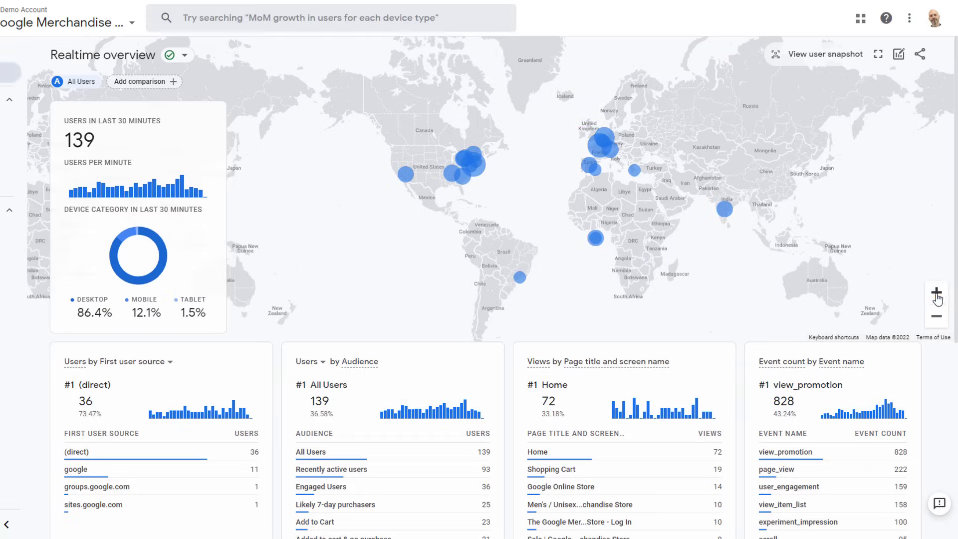
left_click(937, 293)
left_click(937, 293)
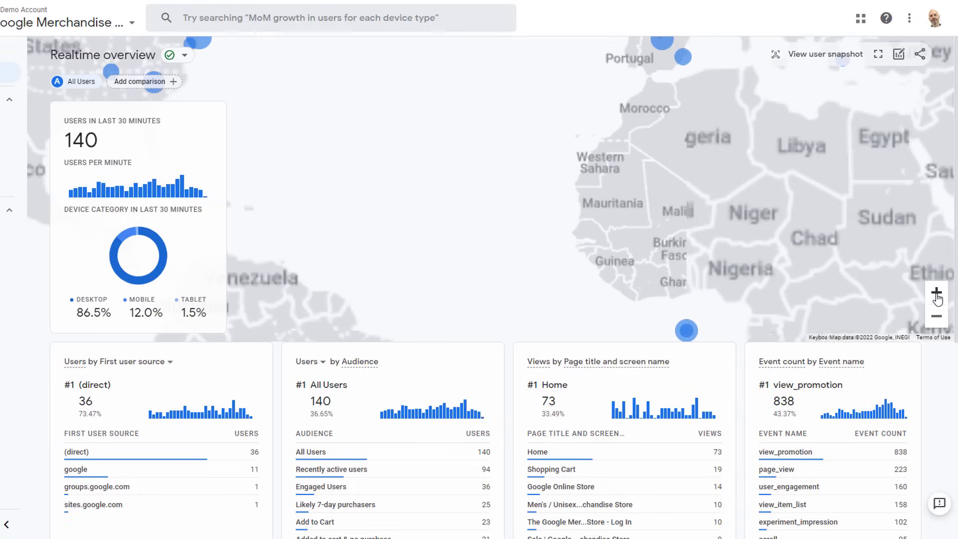
Step: Page the Event count card to the next six events and back
scroll(956, 376, "down", 3)
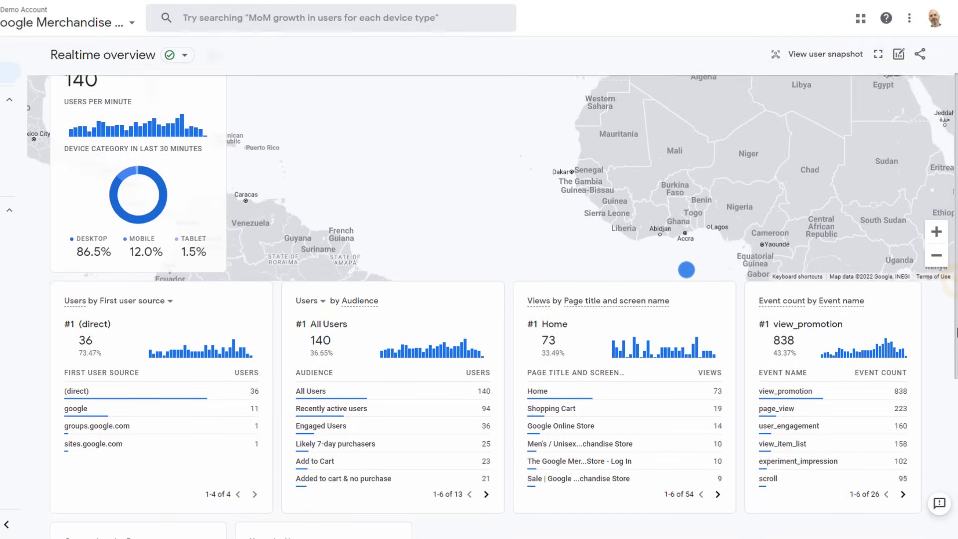
scroll(957, 377, "down", 3)
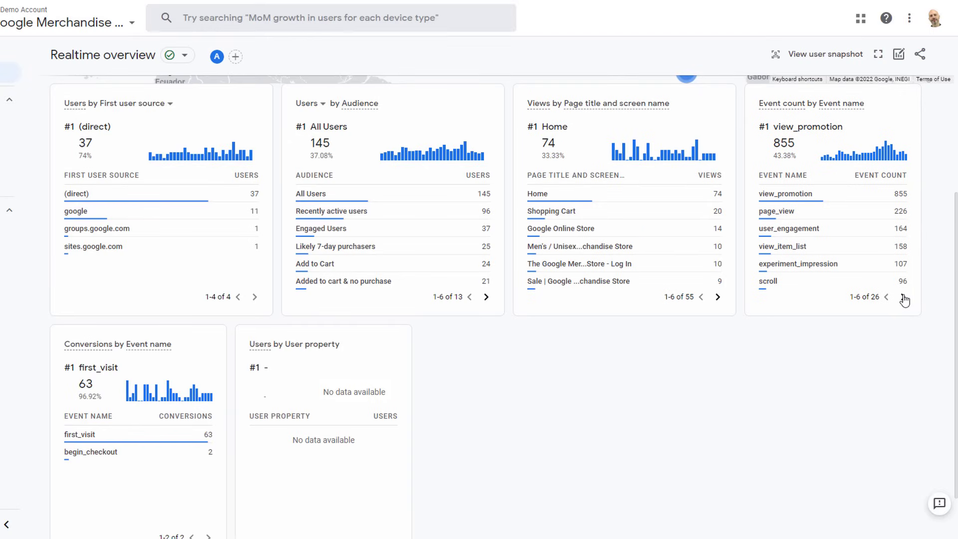
left_click(903, 298)
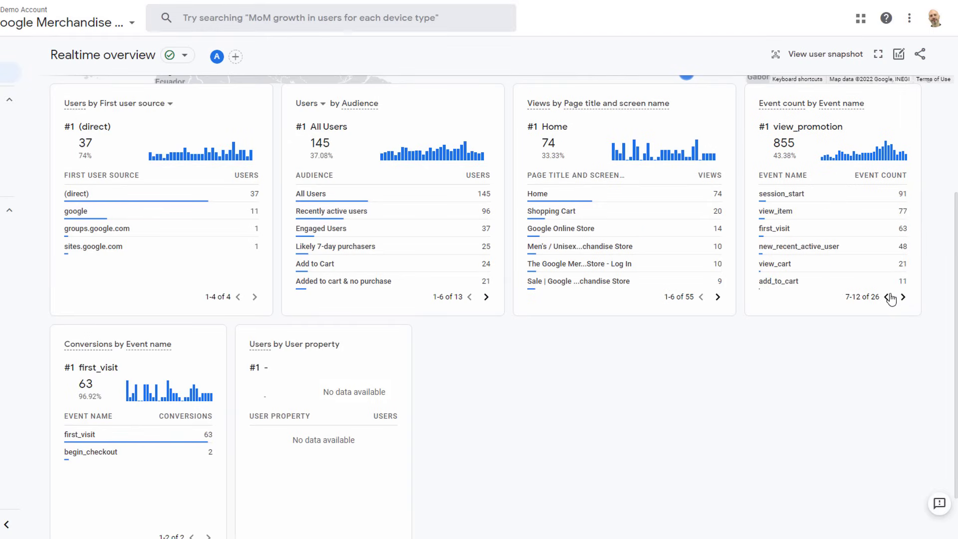
left_click(887, 297)
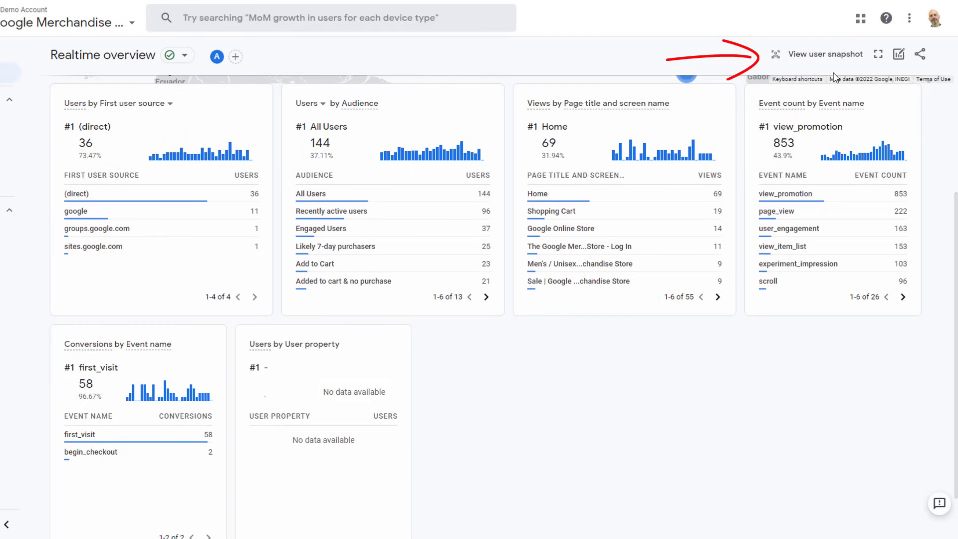
Step: View a random user's activity snapshot, then cycle through three more random users
left_click(826, 55)
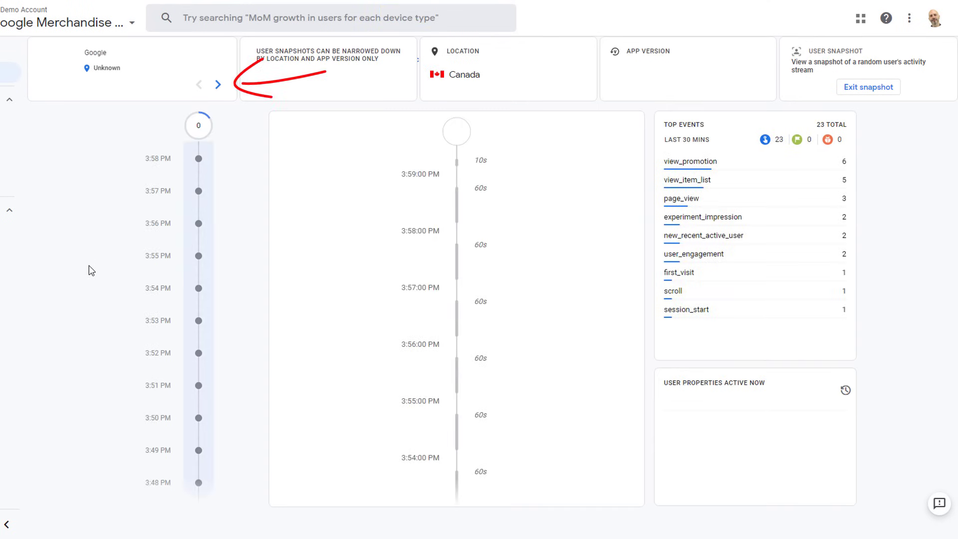
left_click(218, 85)
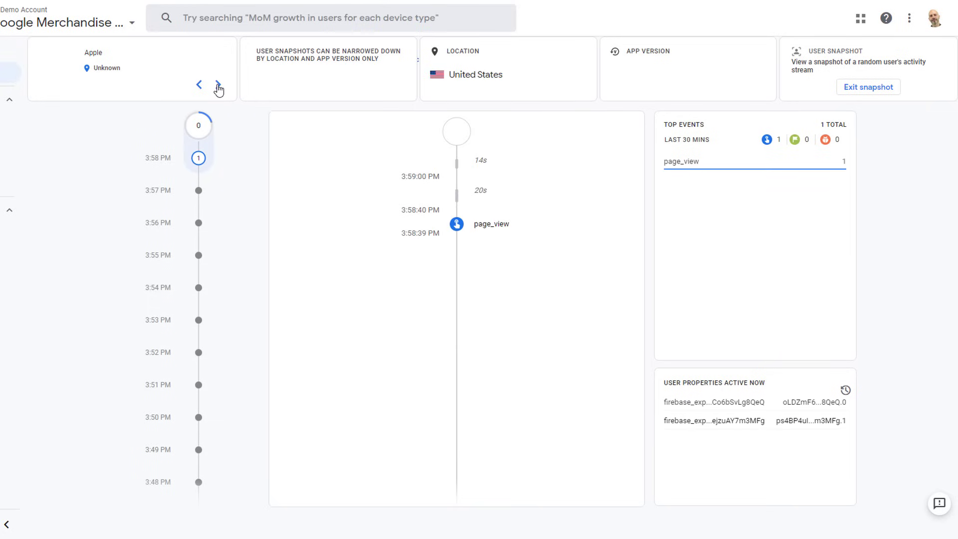
left_click(218, 85)
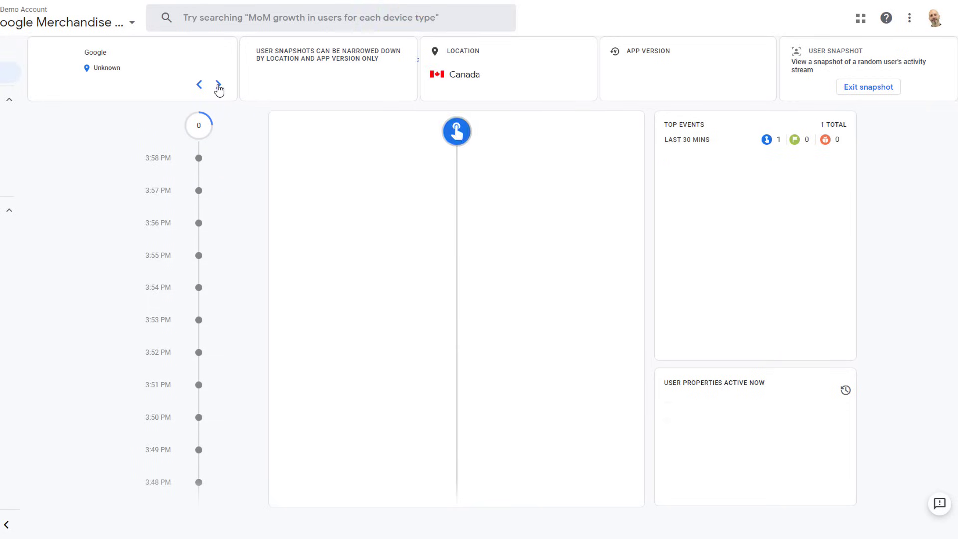
left_click(218, 85)
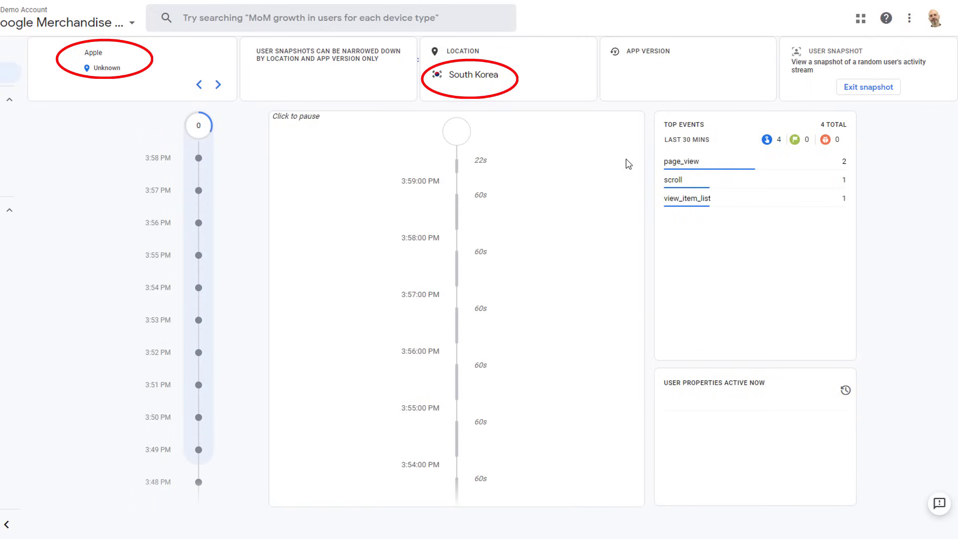
Step: Scroll the current user's activity stream, then exit back to the Reports snapshot
scroll(587, 202, "down", 4)
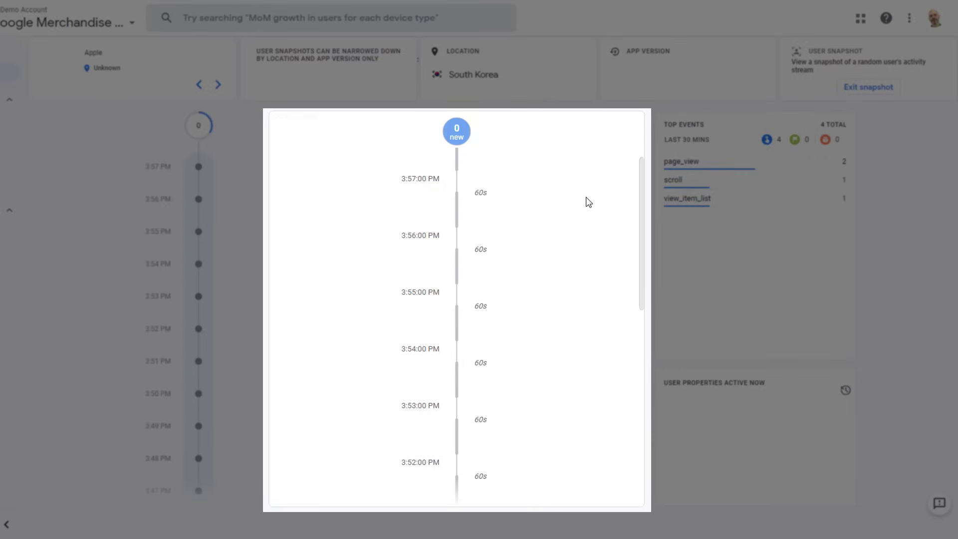
scroll(586, 202, "down", 7)
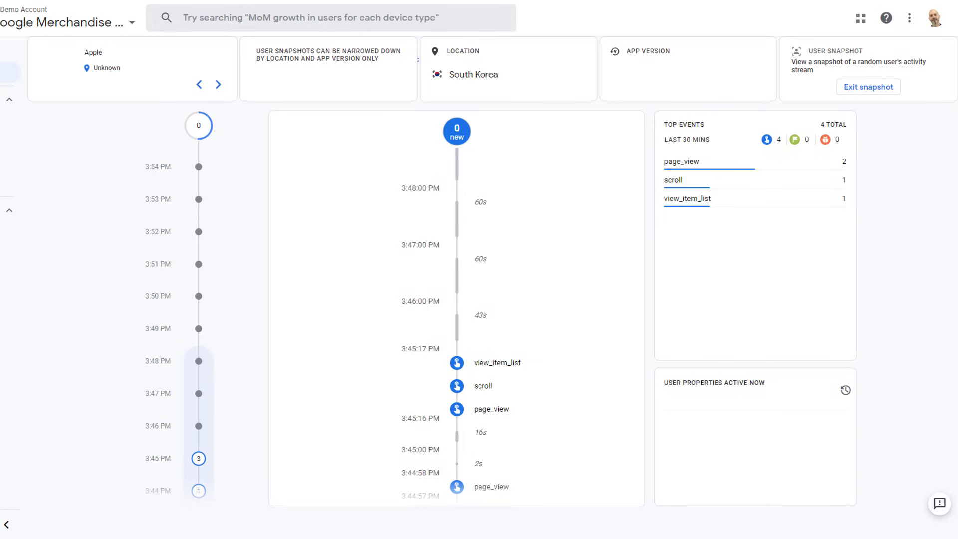
left_click(855, 91)
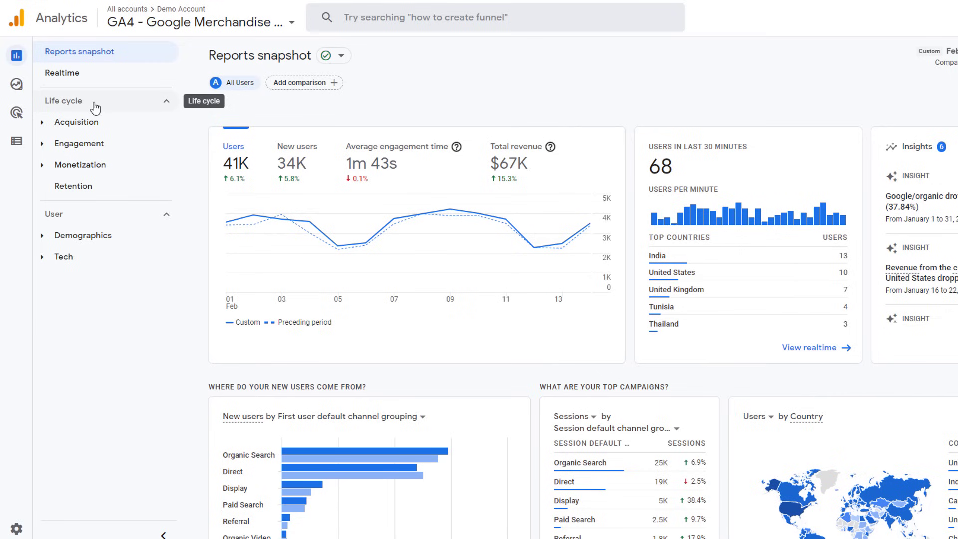
Step: Expand Acquisition, Engagement and Monetization in the Life cycle navigation, then list the Acquisition reports
left_click(42, 124)
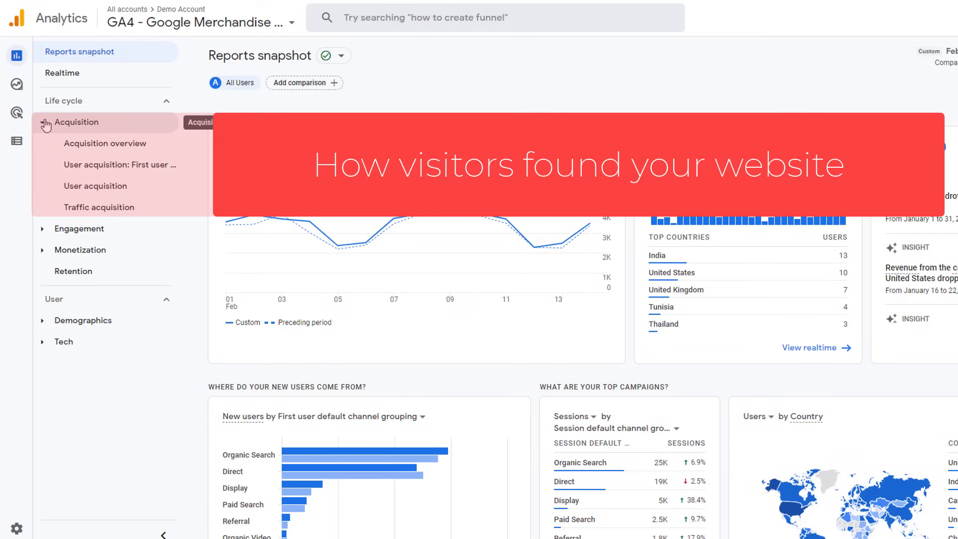
left_click(44, 231)
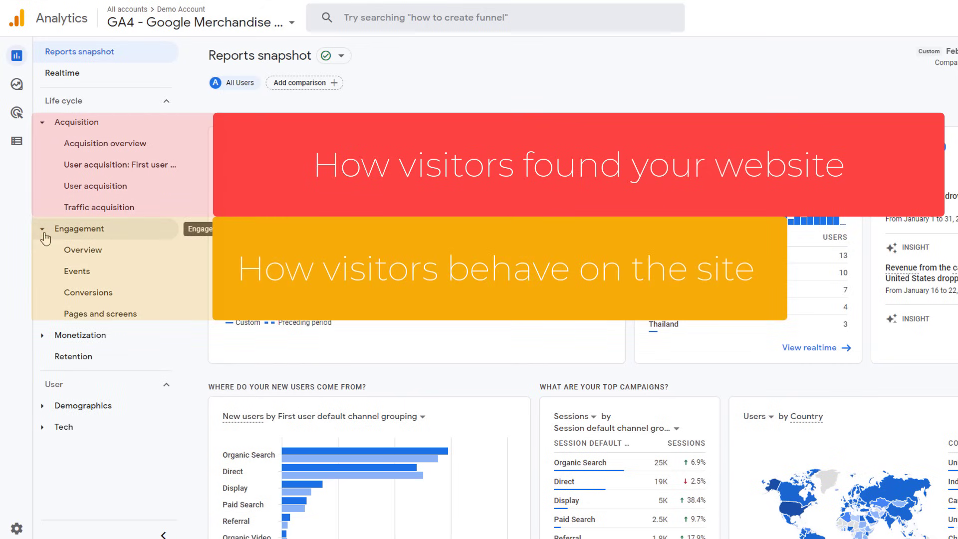
left_click(43, 336)
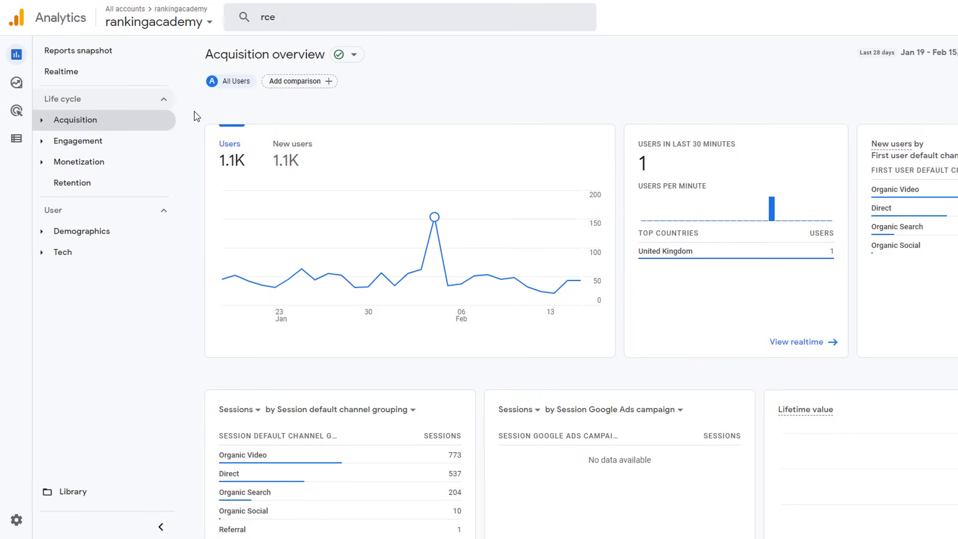
left_click(43, 127)
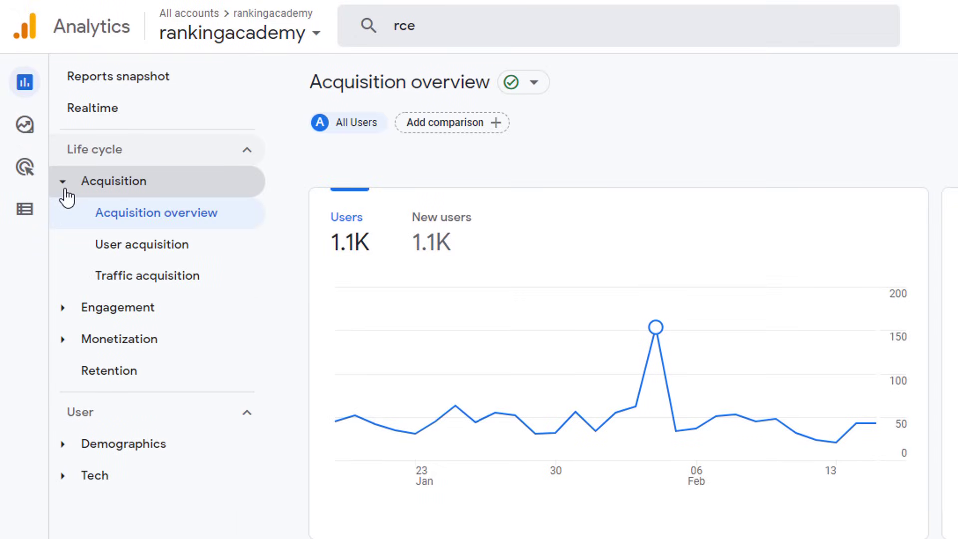
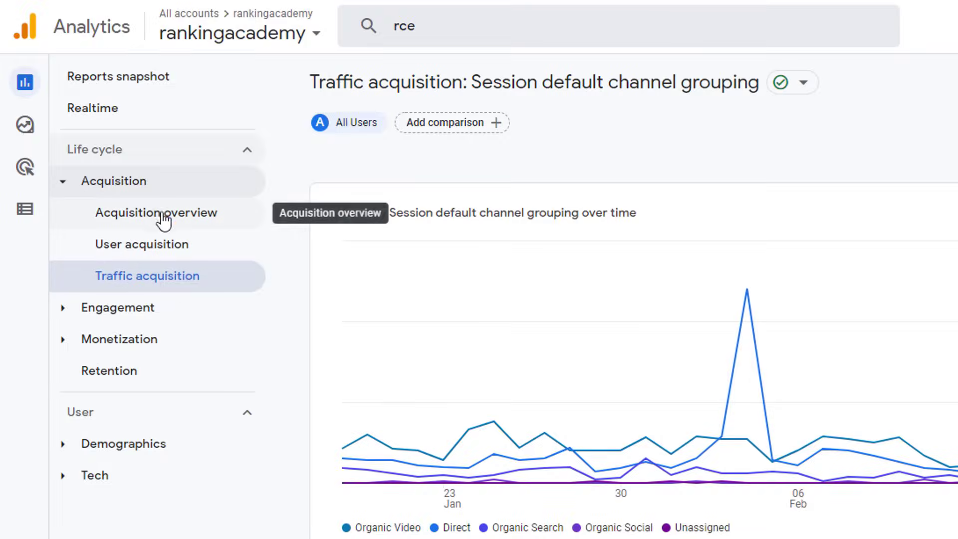
Step: Open Acquisition overview and check the channel card's dimension options, keeping default channel grouping
left_click(153, 212)
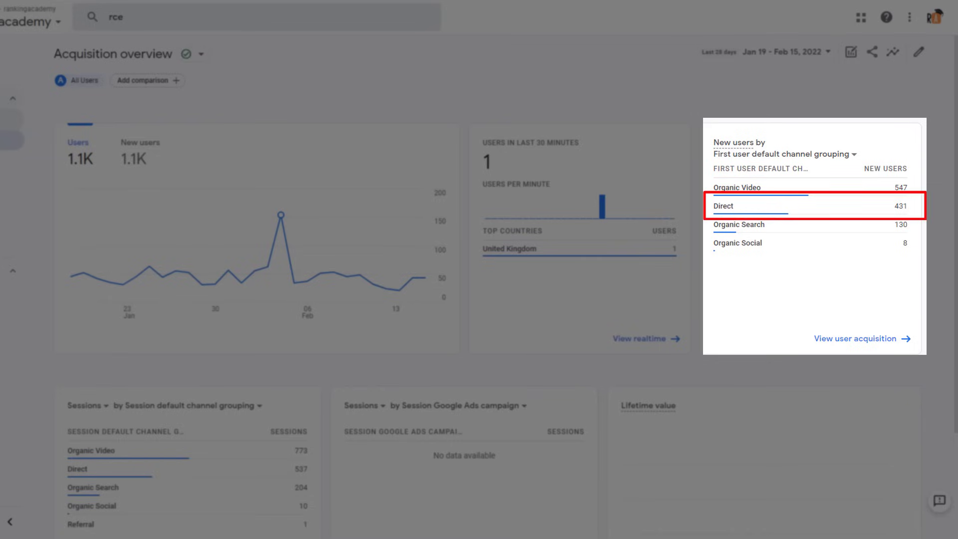
scroll(955, 144, "down", 1)
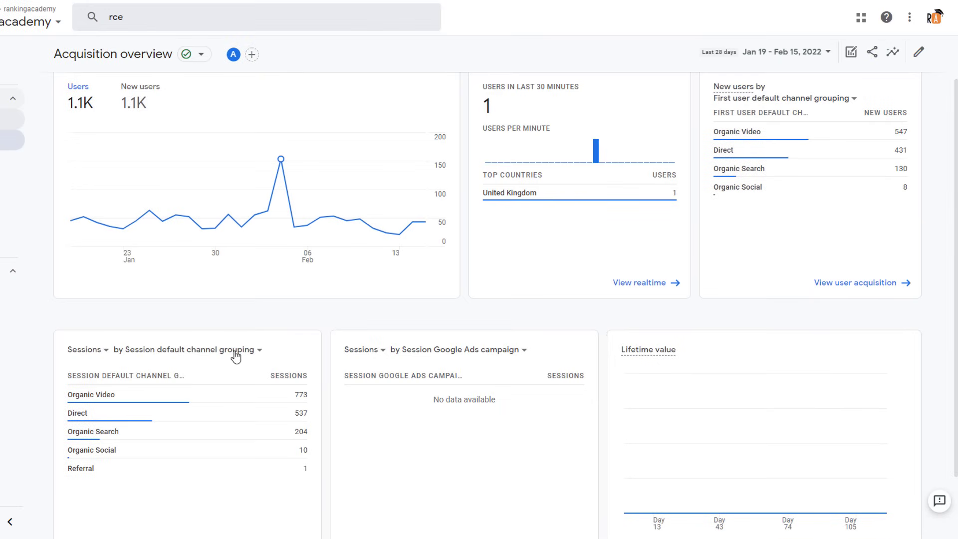
left_click(257, 350)
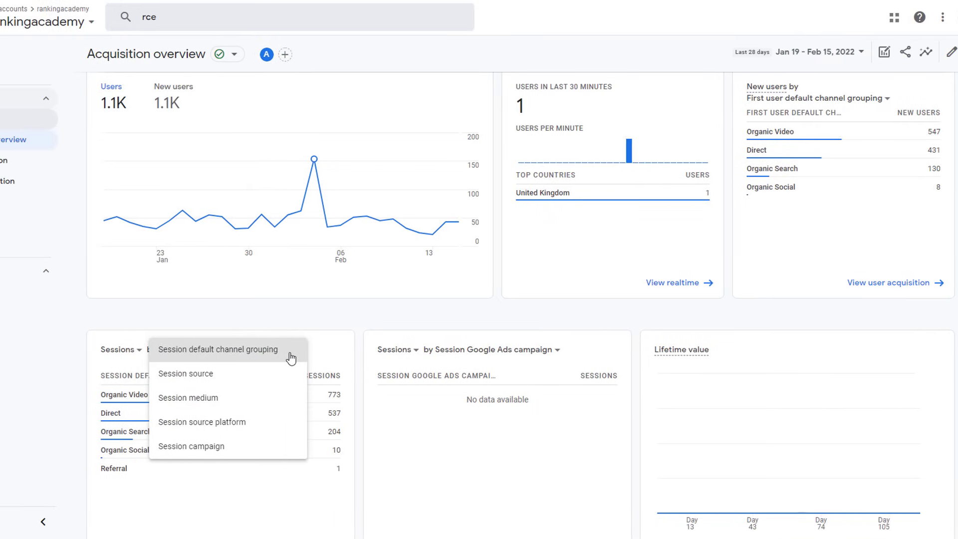
left_click(257, 350)
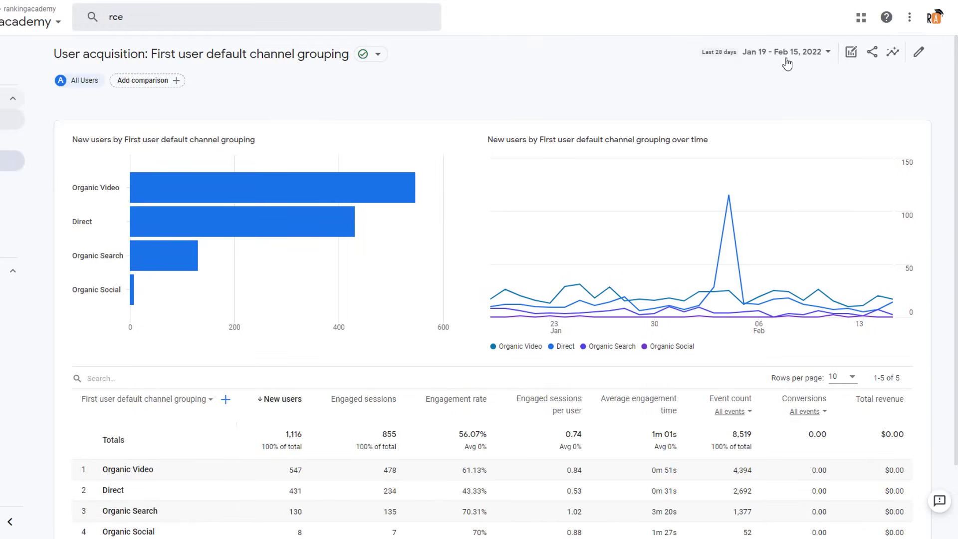
Step: Apply the Last 90 days range (Nov 18, 2021 – Feb 15, 2022) and scroll to the table
left_click(822, 52)
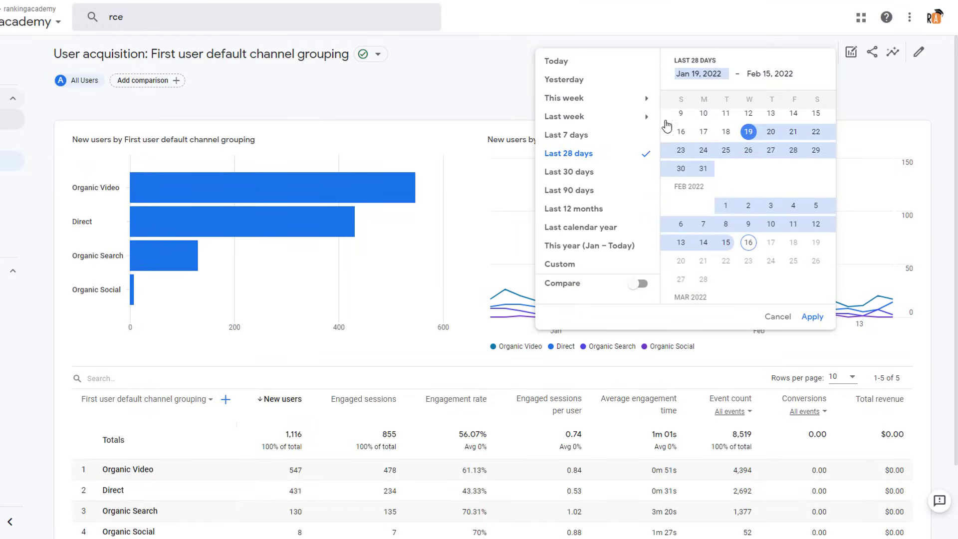
left_click(574, 190)
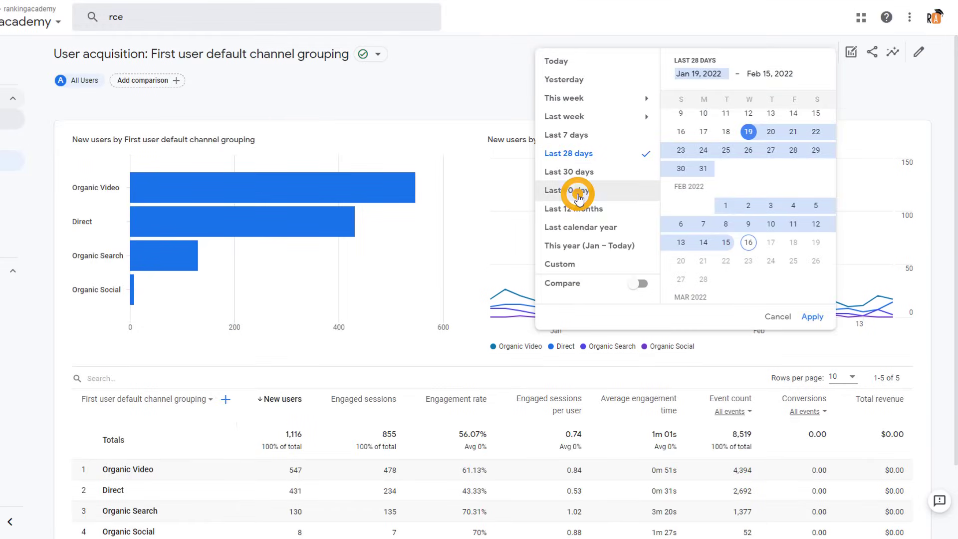
left_click(812, 316)
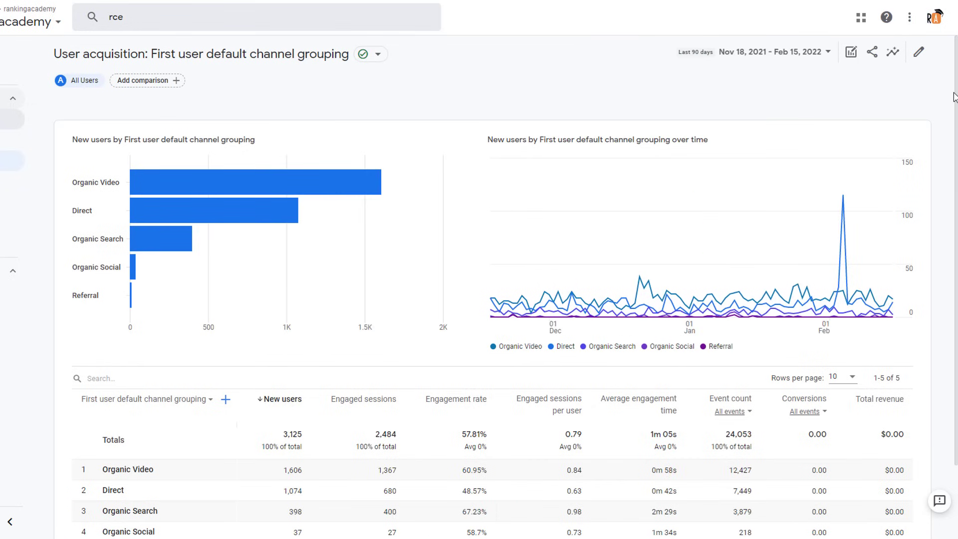
scroll(948, 85, "down", 1)
scroll(506, 286, "down", 2)
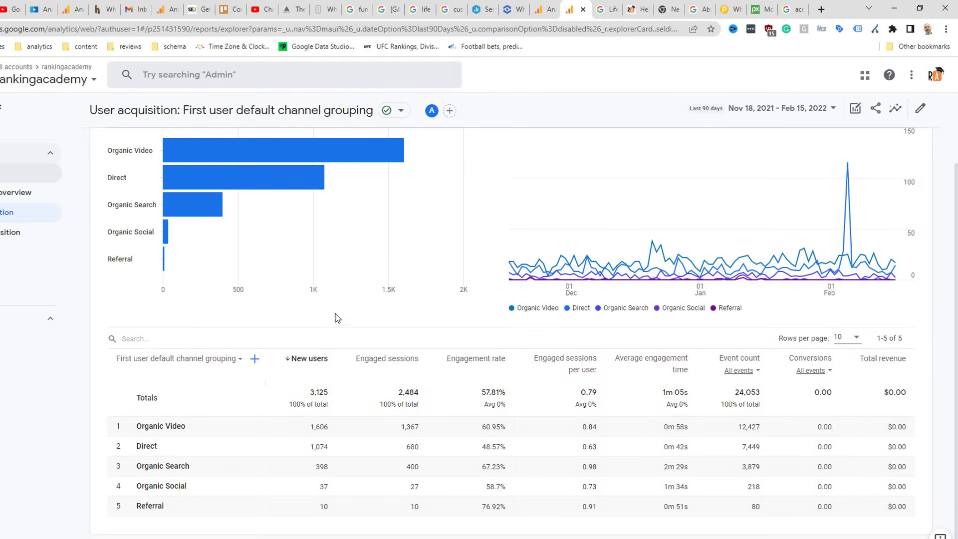
Step: Add First user source as a secondary dimension to the acquisition table
left_click(239, 361)
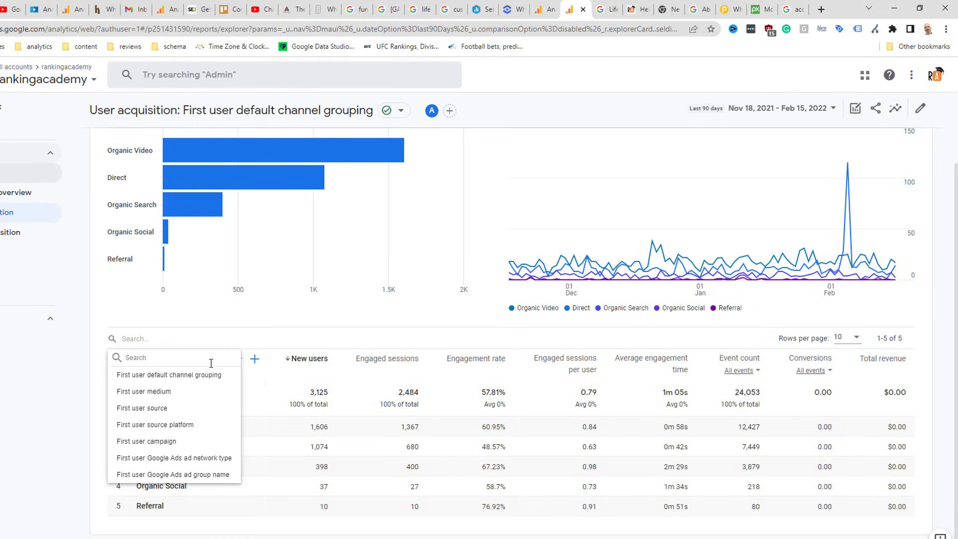
left_click(99, 381)
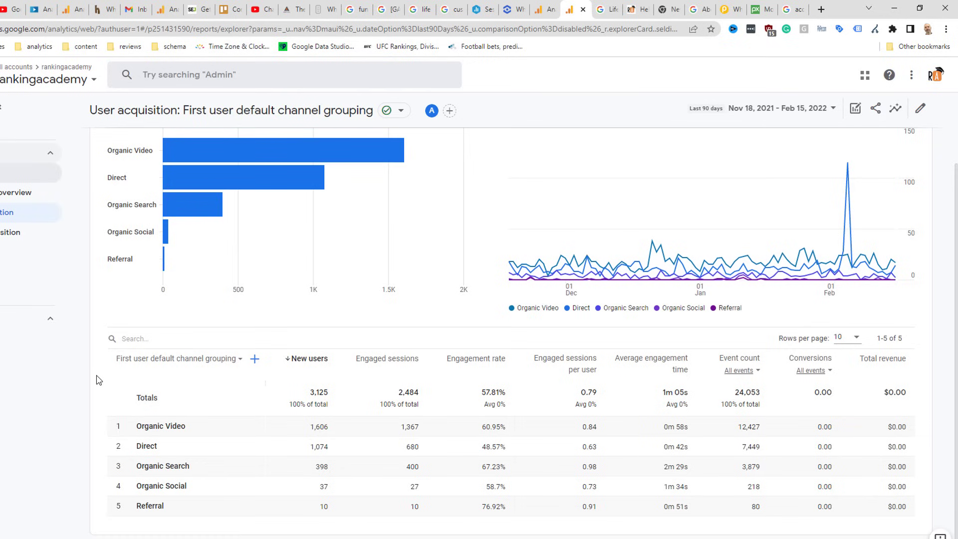
left_click(255, 359)
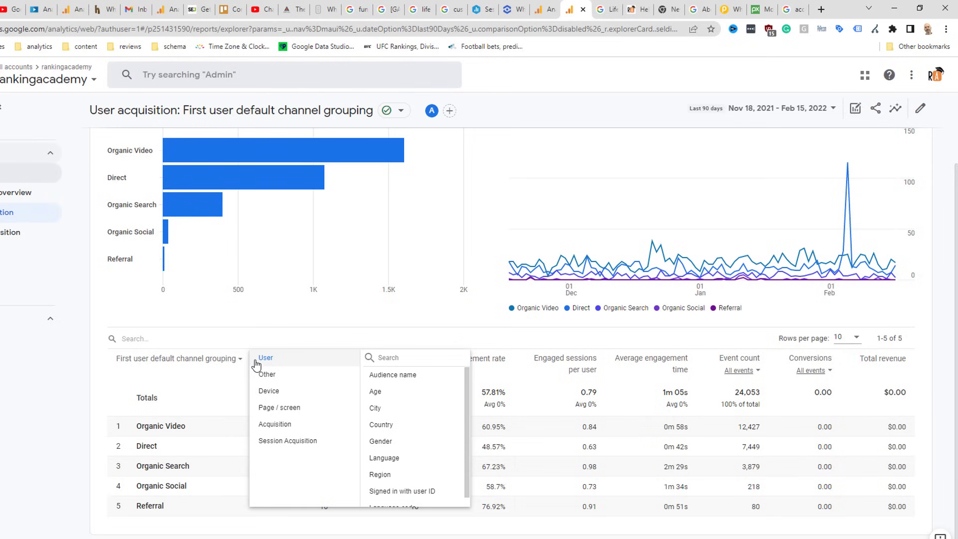
left_click(275, 428)
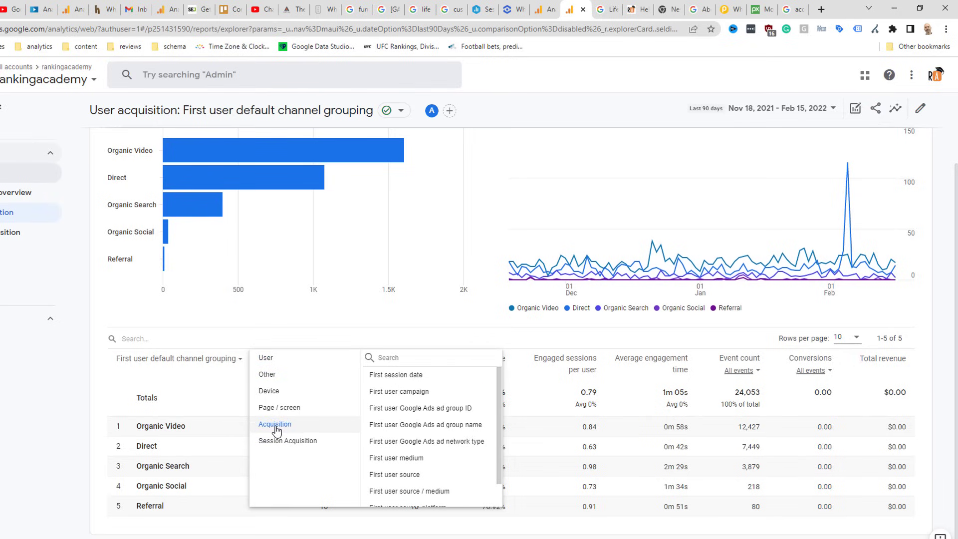
left_click(397, 478)
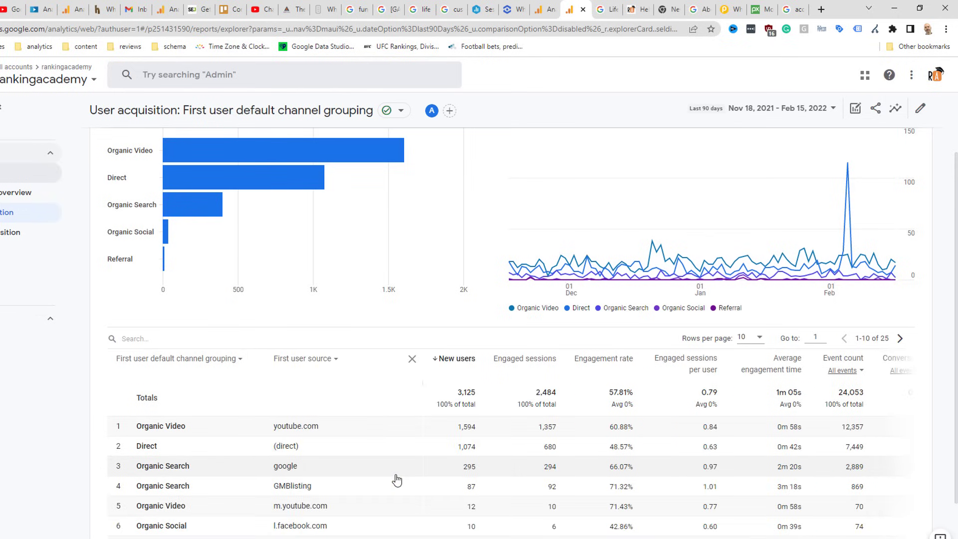
scroll(957, 407, "down", 2)
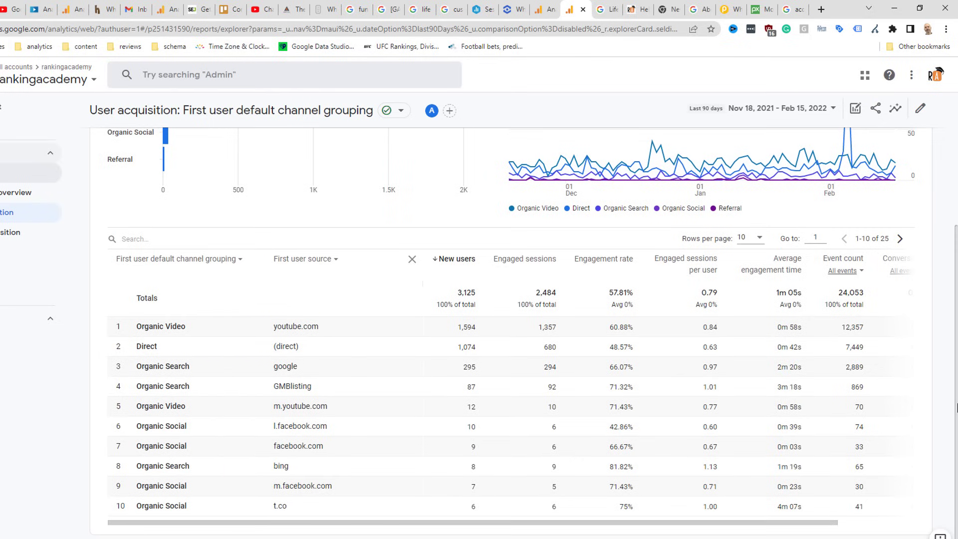
Step: Show 50 rows per page and filter the table by 'organic'
left_click(758, 238)
left_click(742, 282)
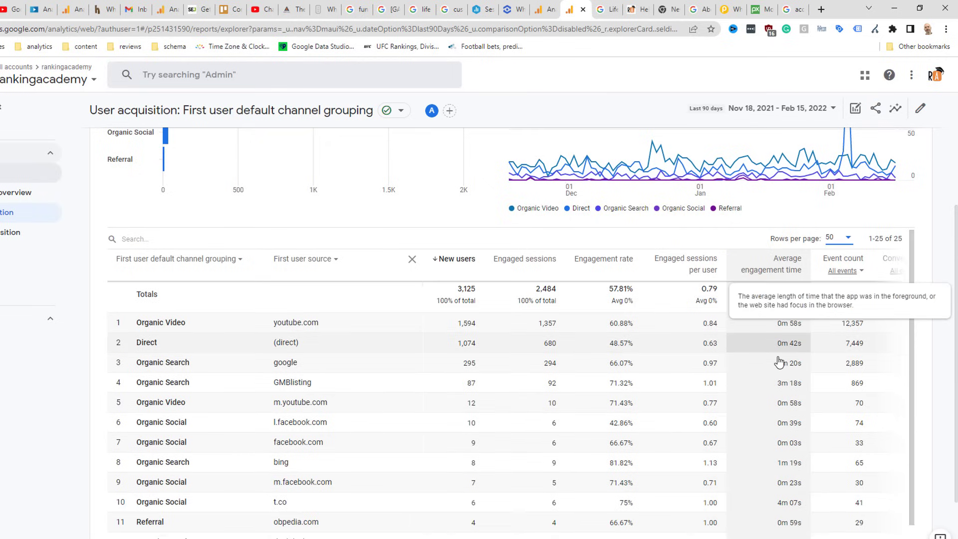
scroll(779, 362, "down", 3)
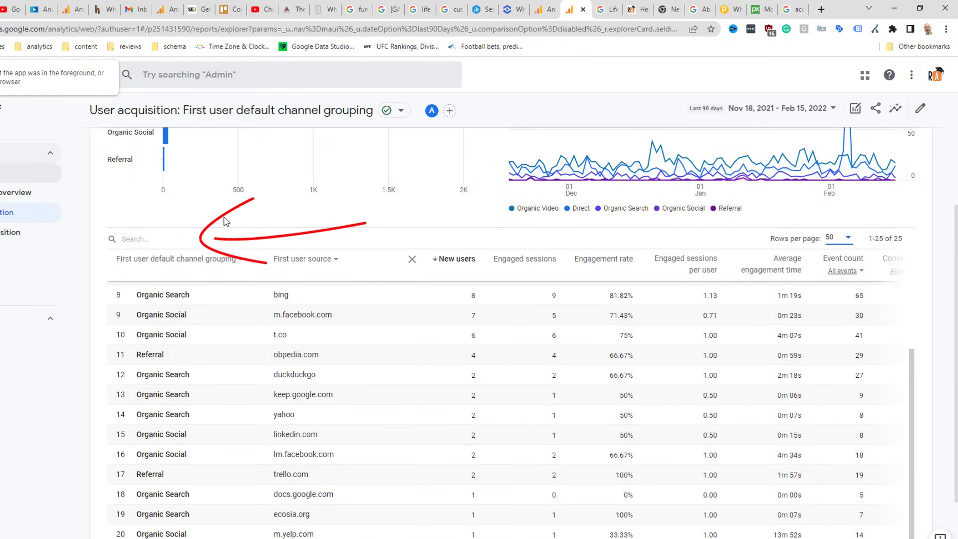
left_click(176, 240)
type("organic")
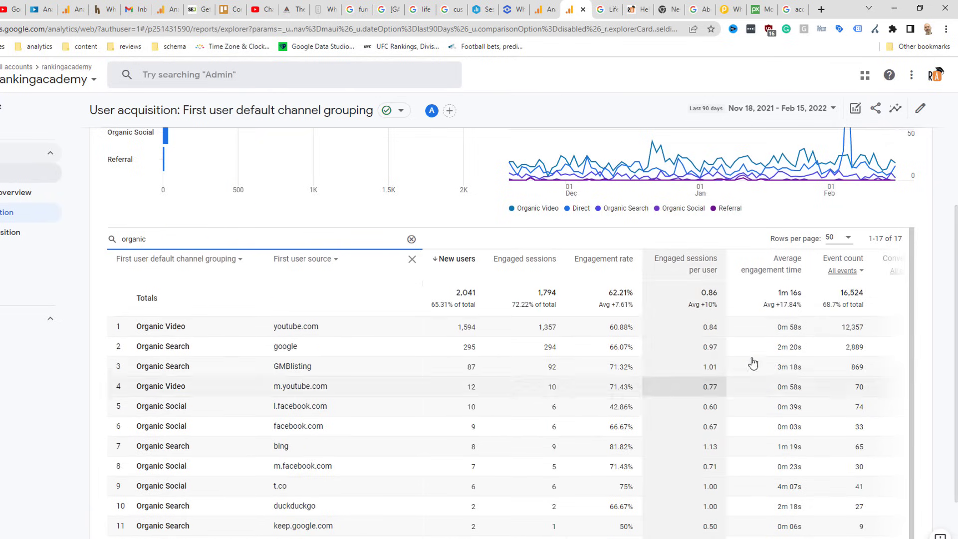
left_click_drag(913, 290, 923, 338)
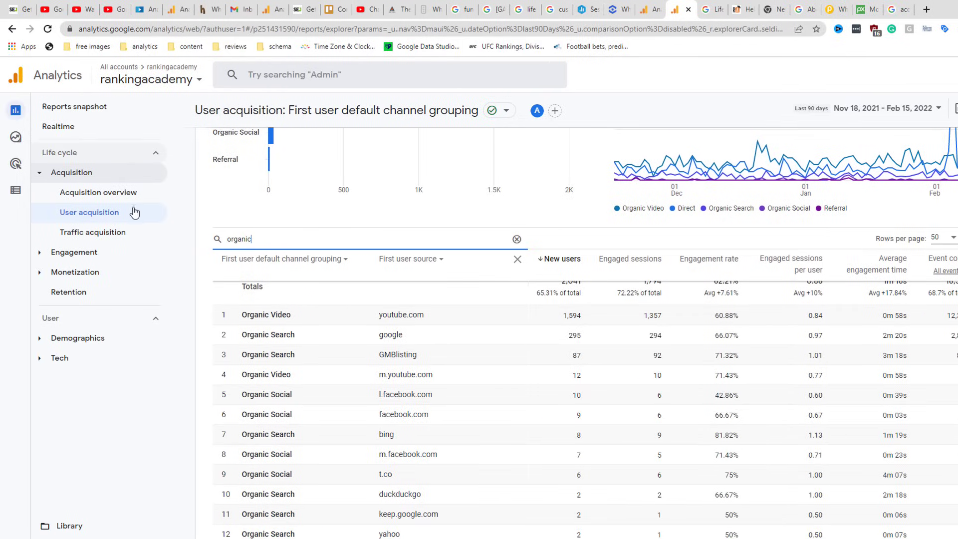
Step: Open Traffic acquisition and view the Session default channel grouping dimension options
left_click(102, 235)
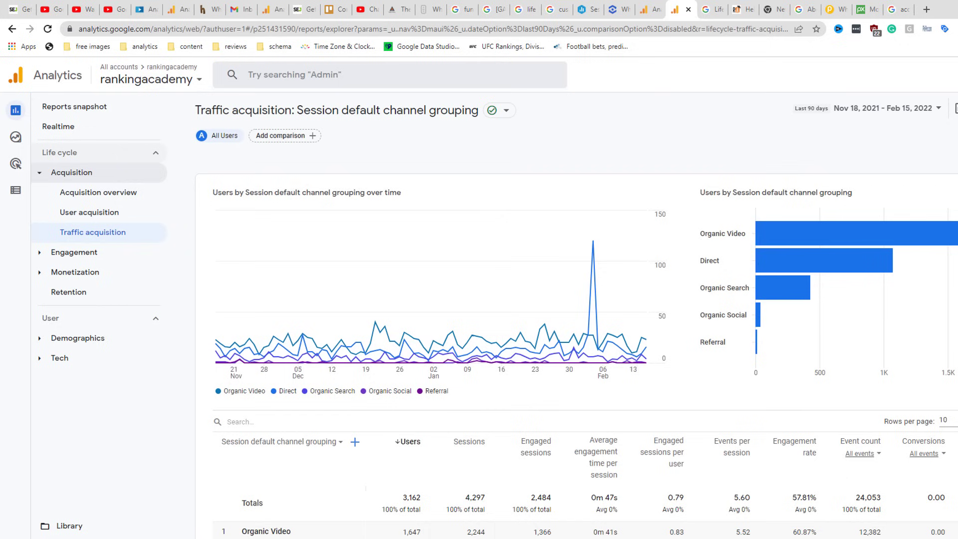
scroll(579, 320, "down", 3)
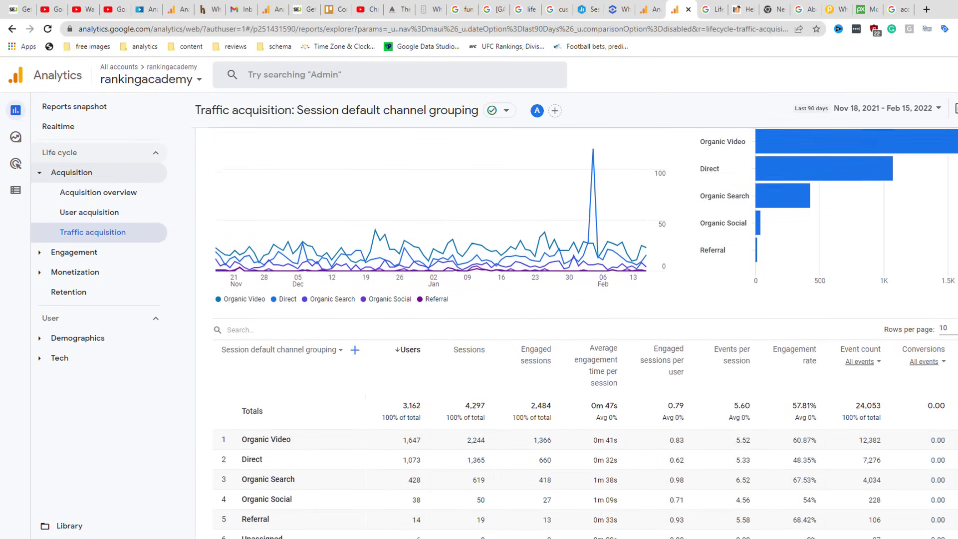
scroll(579, 320, "down", 1)
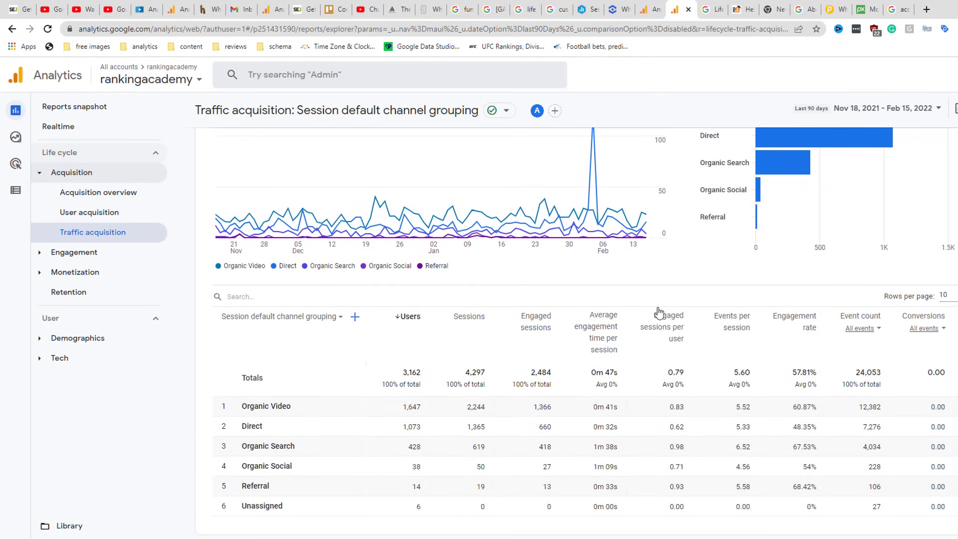
left_click(336, 319)
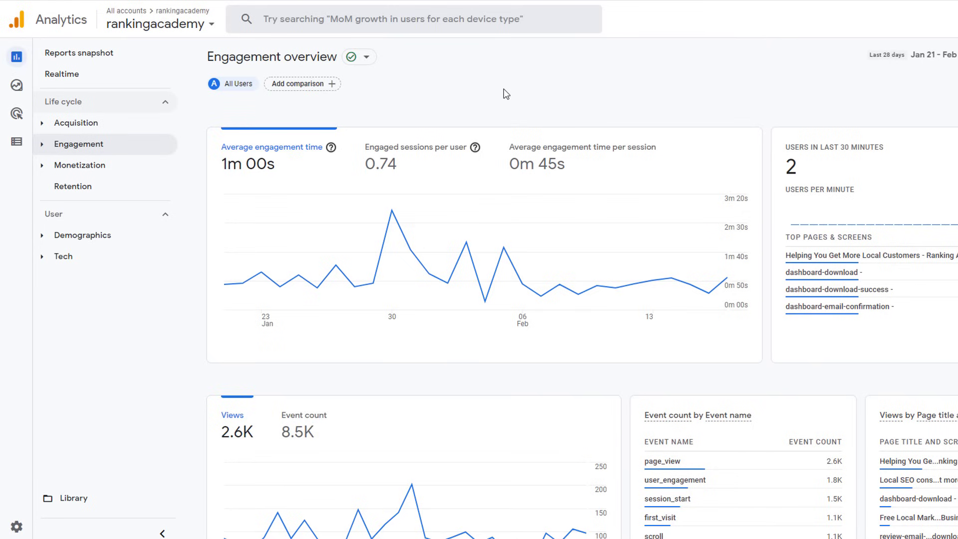
Step: Expand the Engagement section and return to the Engagement overview report
left_click(92, 145)
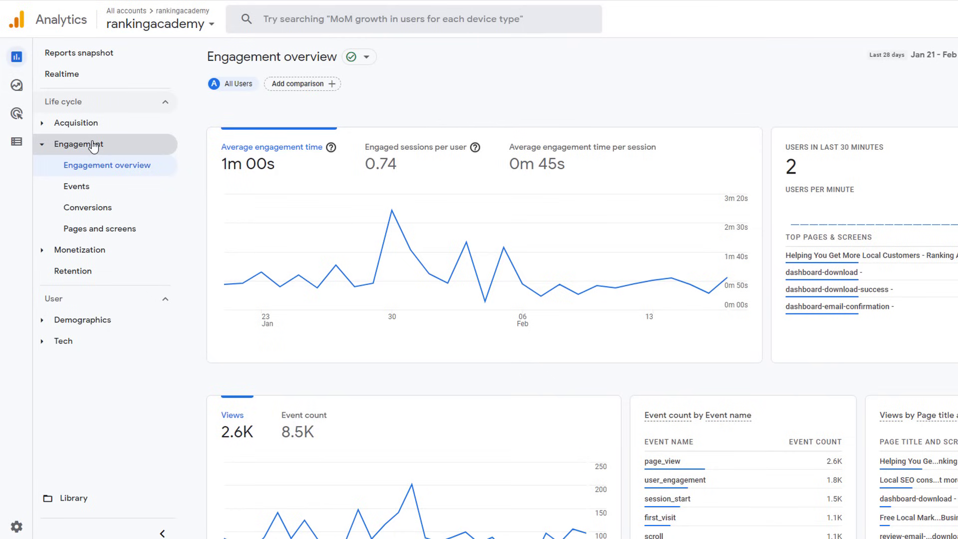
left_click(92, 168)
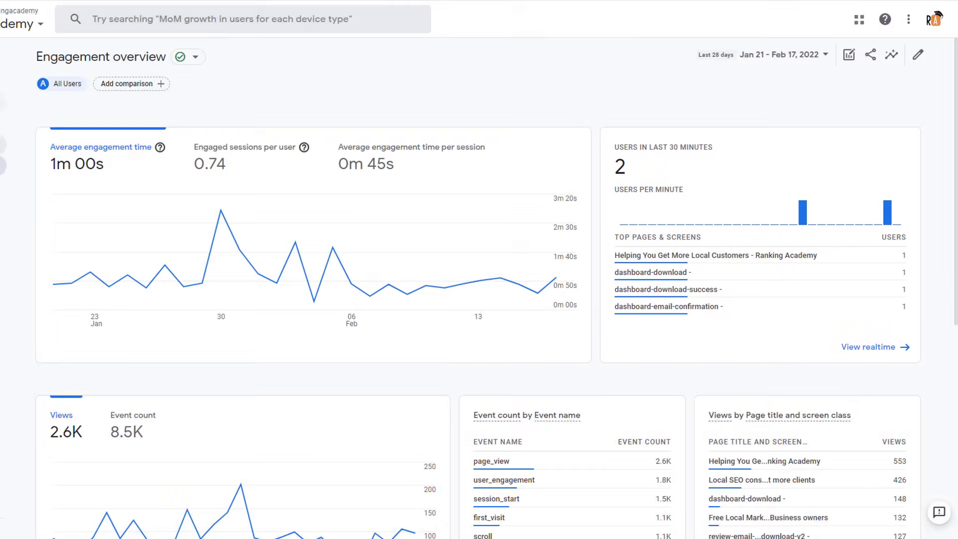
scroll(957, 223, "down", 5)
left_click_drag(956, 223, 957, 240)
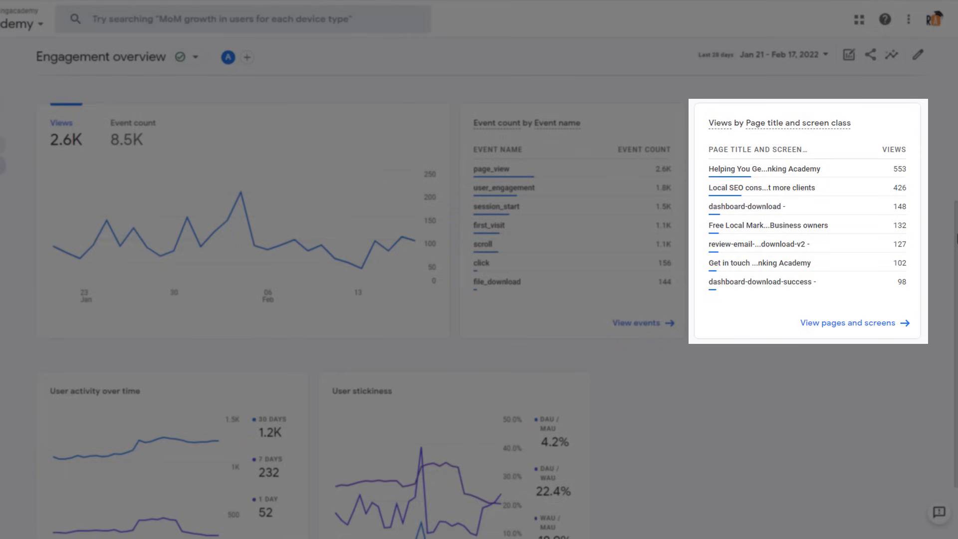
scroll(956, 338, "down", 2)
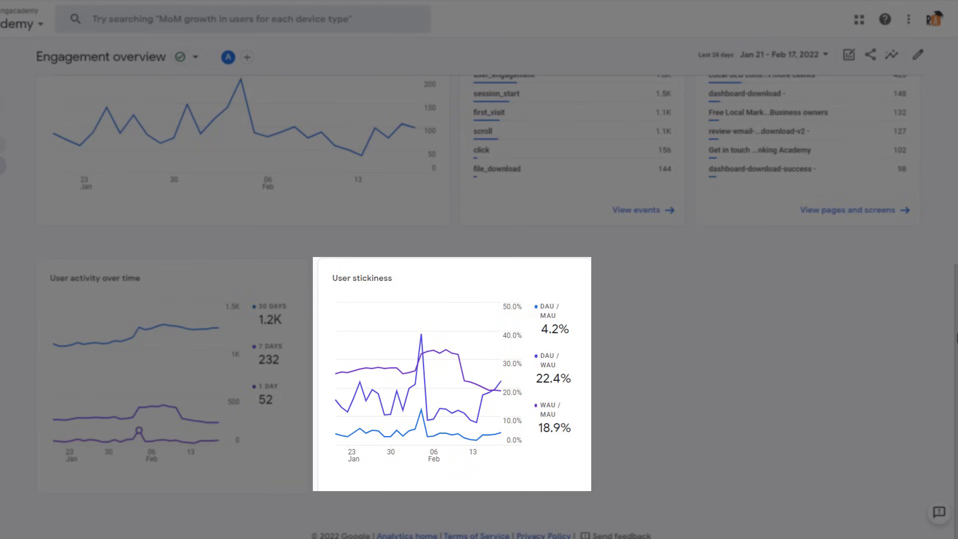
mouse_move(558, 317)
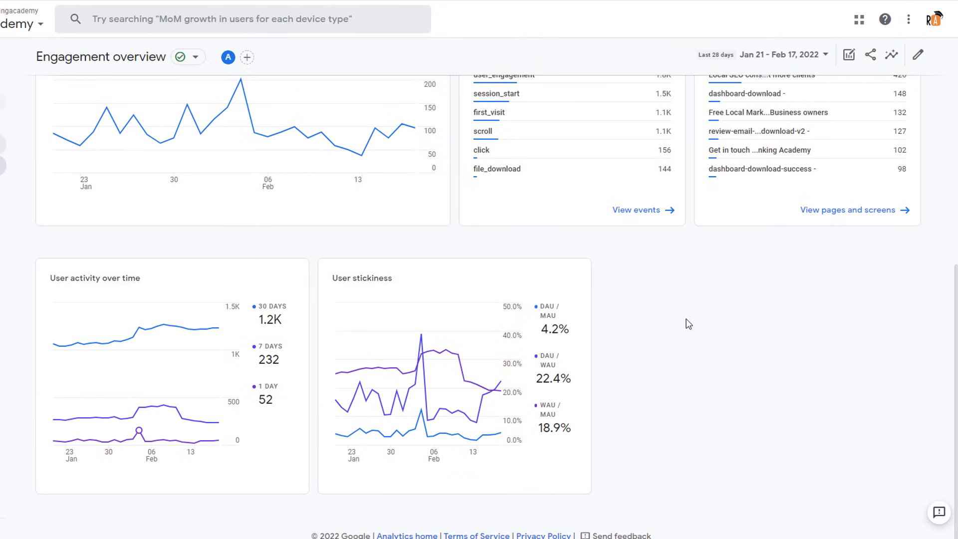
mouse_move(565, 366)
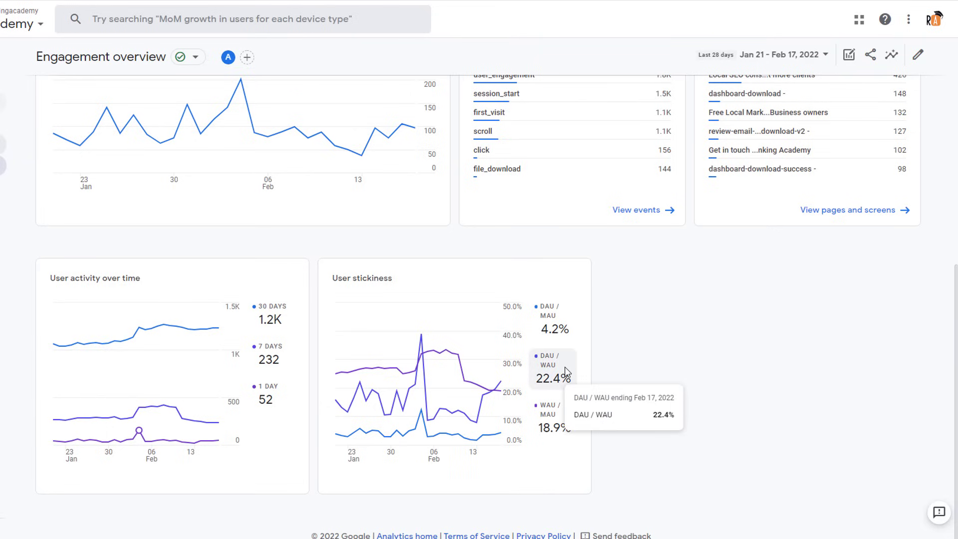
mouse_move(569, 418)
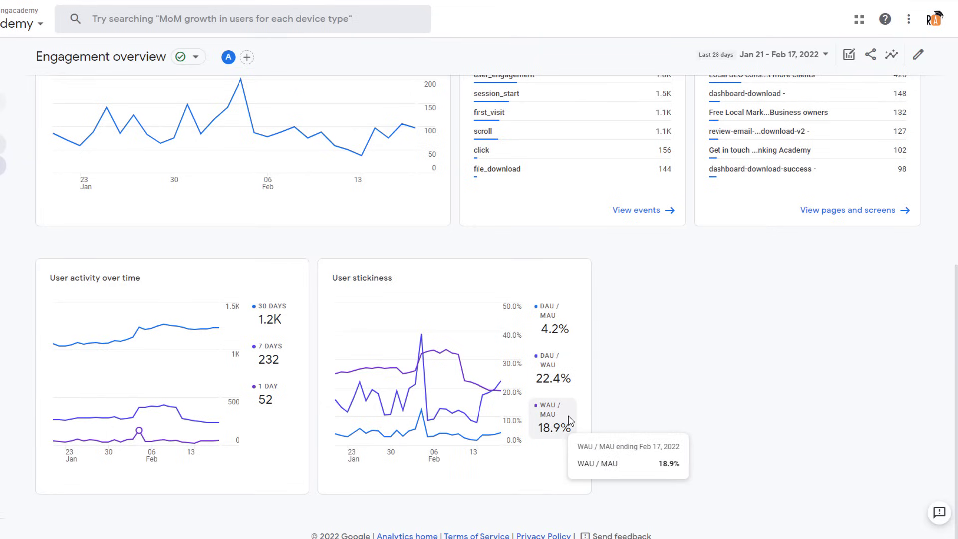
scroll(955, 372, "up", 2)
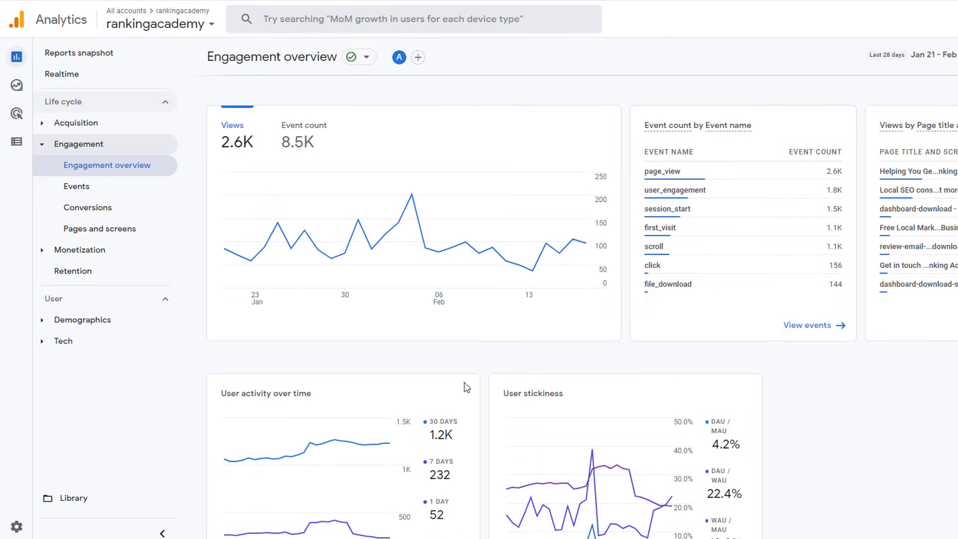
Step: Switch to Pages and screens and show 50 rows in its page-title table
left_click(125, 228)
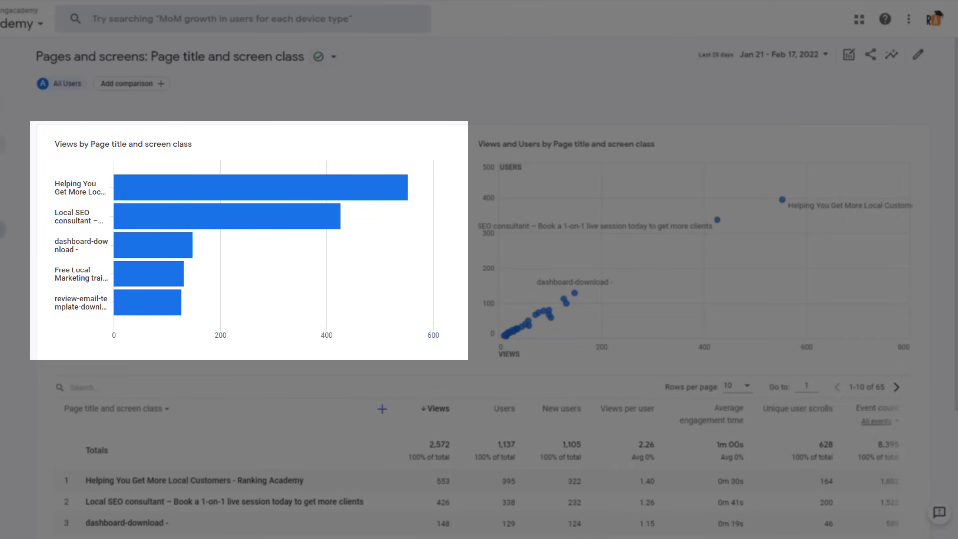
scroll(499, 299, "down", 3)
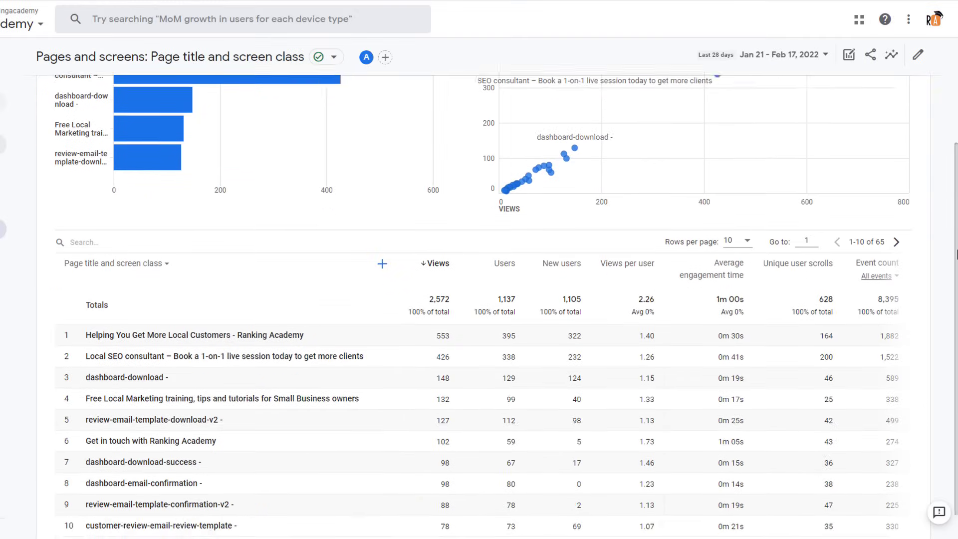
scroll(479, 300, "down", 1)
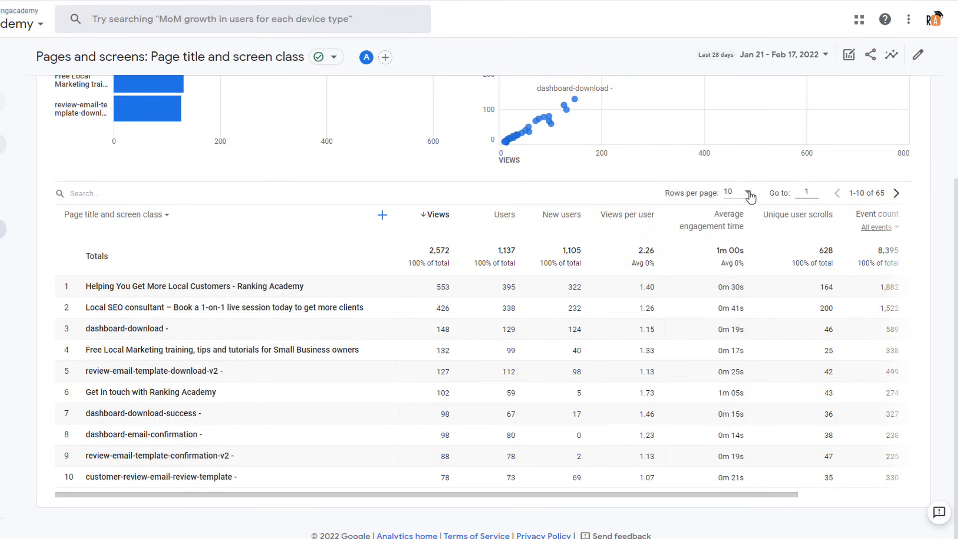
left_click(748, 194)
left_click(746, 235)
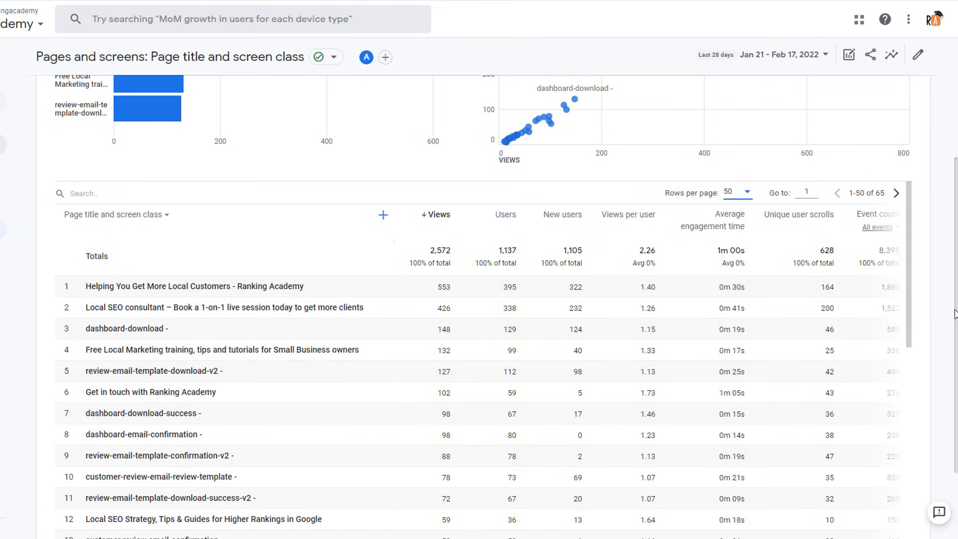
Step: Change the dimension to Page path + query string and sort by average engagement time
left_click(150, 218)
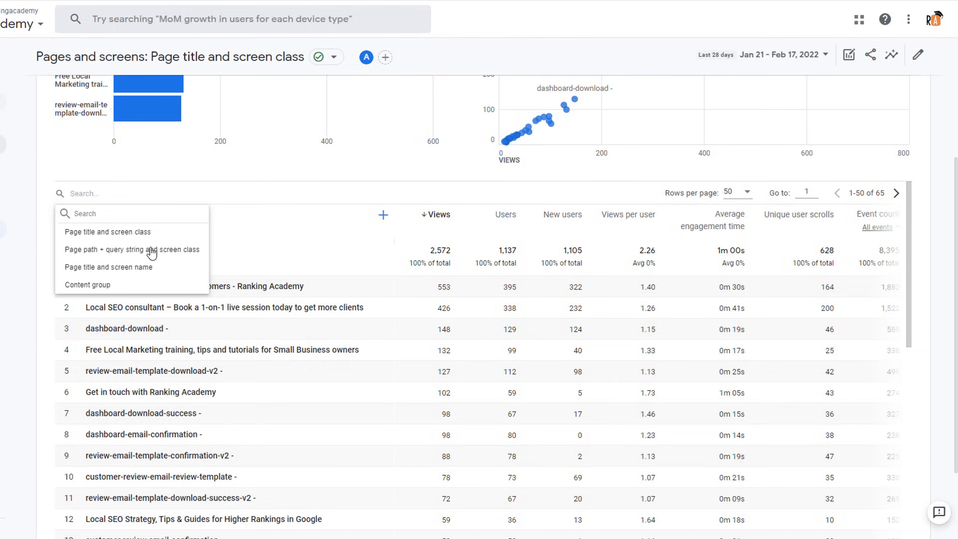
left_click(149, 248)
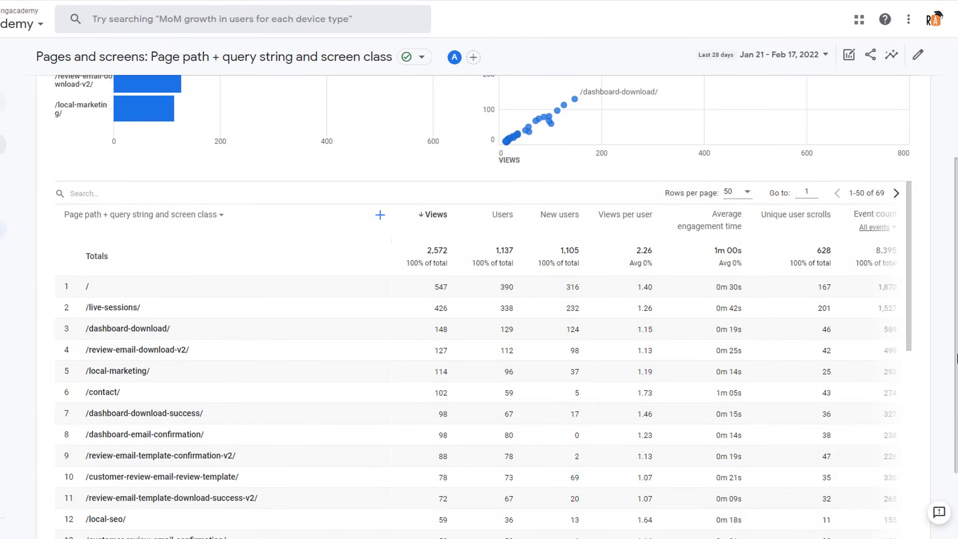
scroll(957, 257, "up", 3)
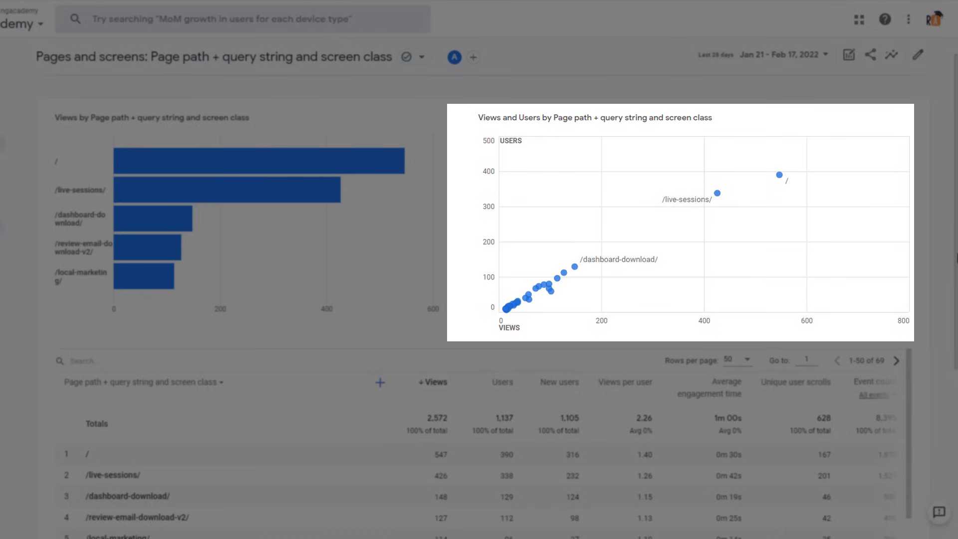
mouse_move(781, 178)
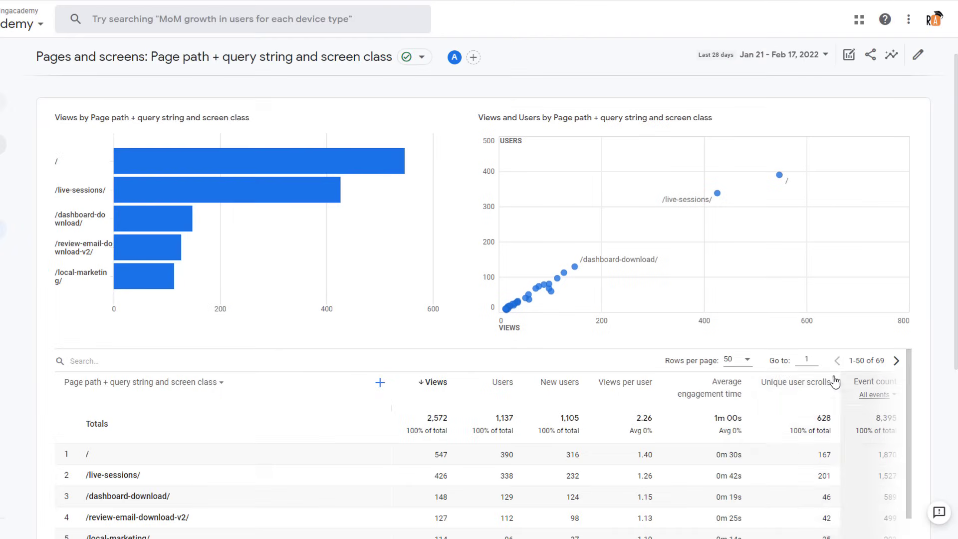
mouse_move(738, 395)
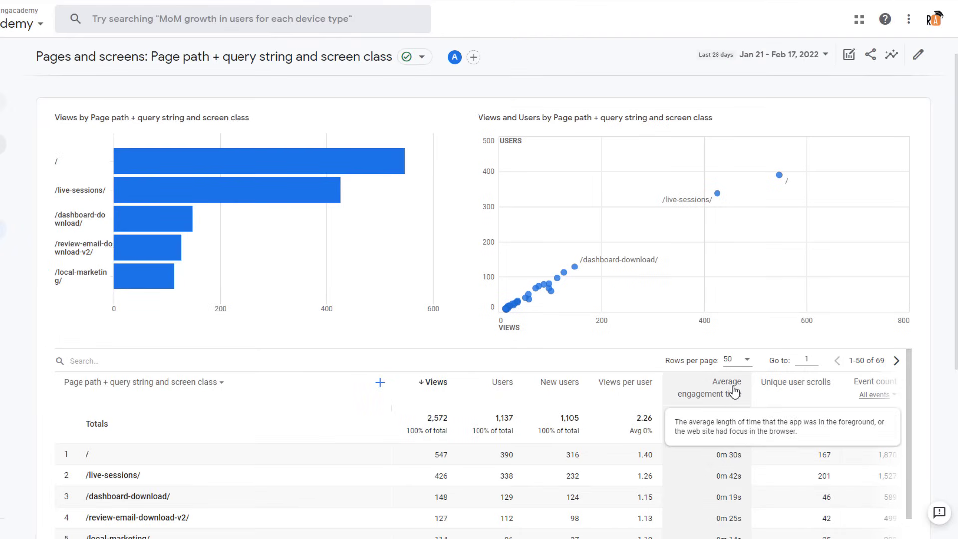
left_click(731, 392)
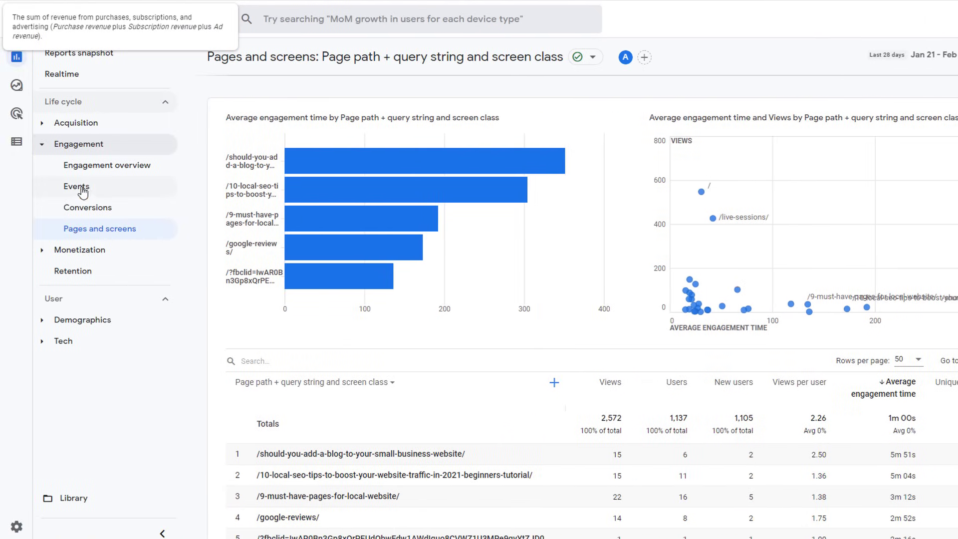
Step: Go to the Events report and open the file_download event's detail view
left_click(80, 188)
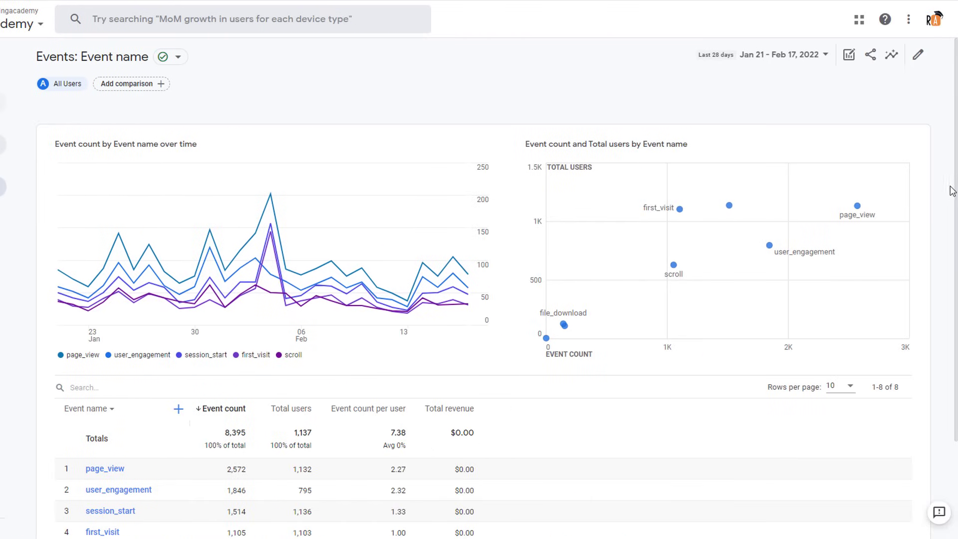
scroll(956, 174, "down", 1)
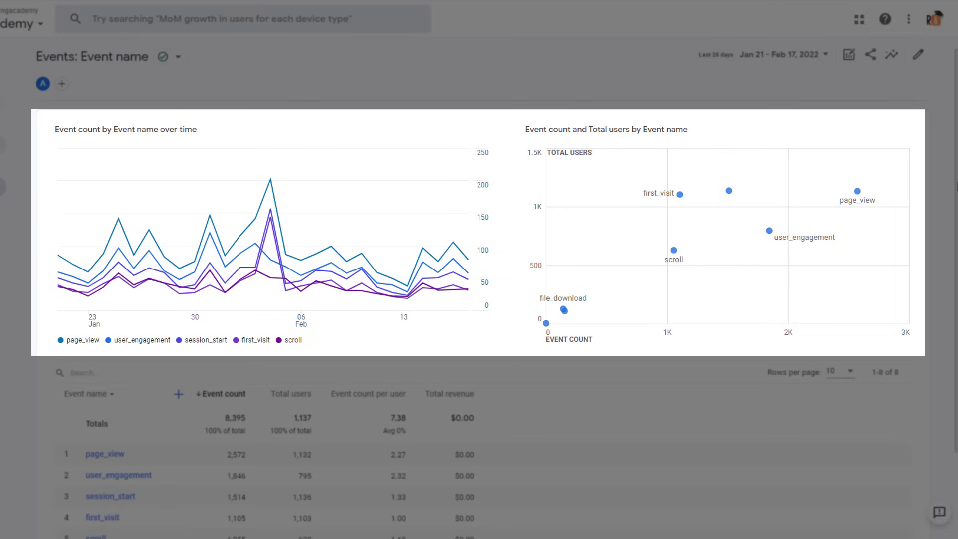
scroll(956, 309, "down", 3)
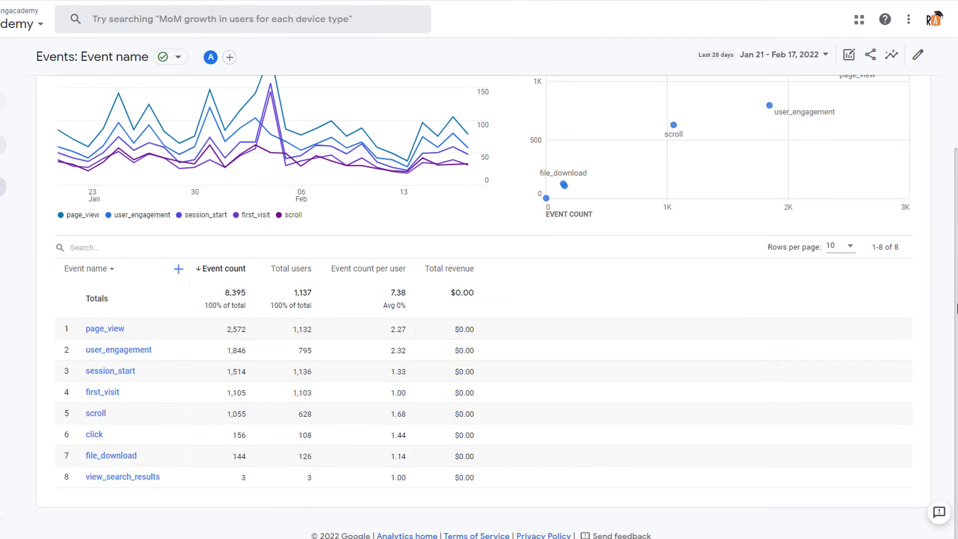
left_click(123, 460)
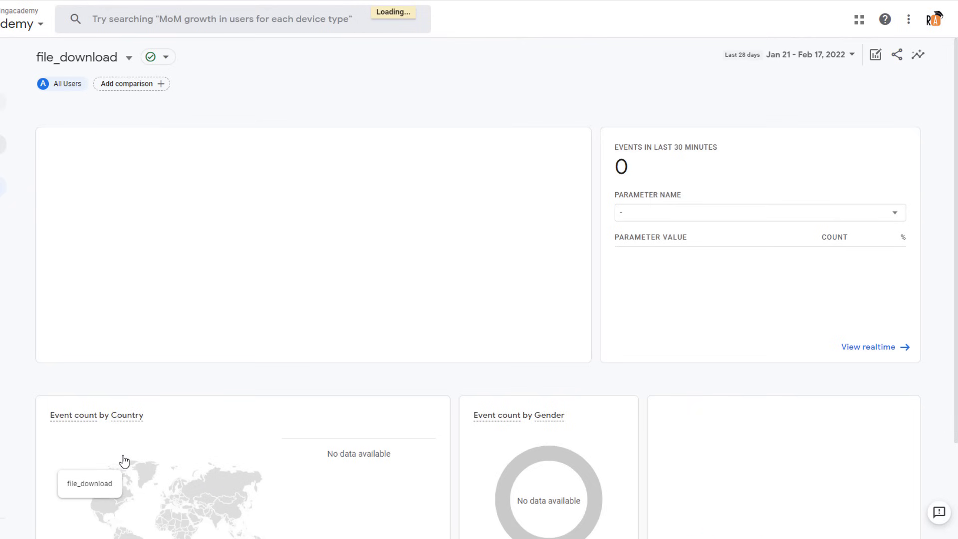
left_click(955, 219)
left_click_drag(955, 220, 956, 319)
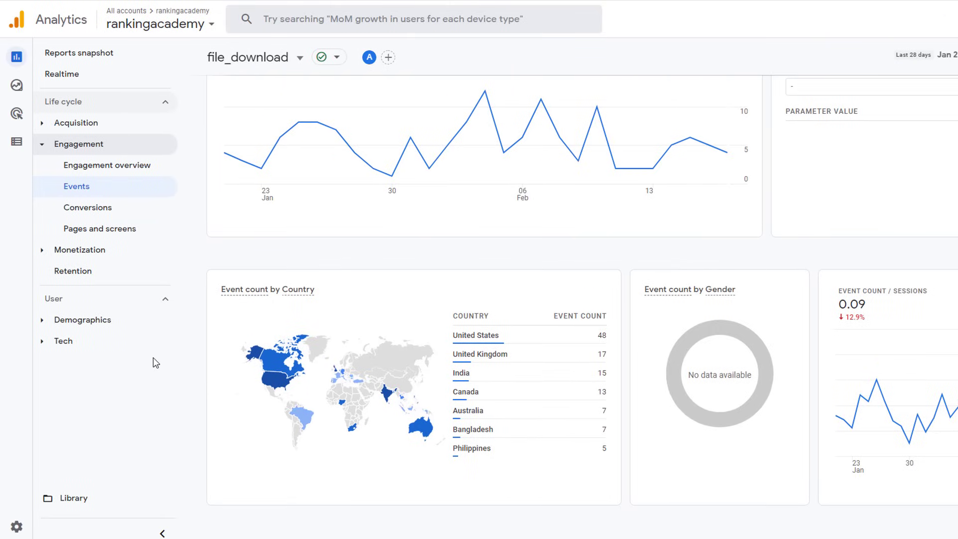
Step: Open the Conversions report by event name, showing first_visit, begin_checkout and purchase
left_click(104, 212)
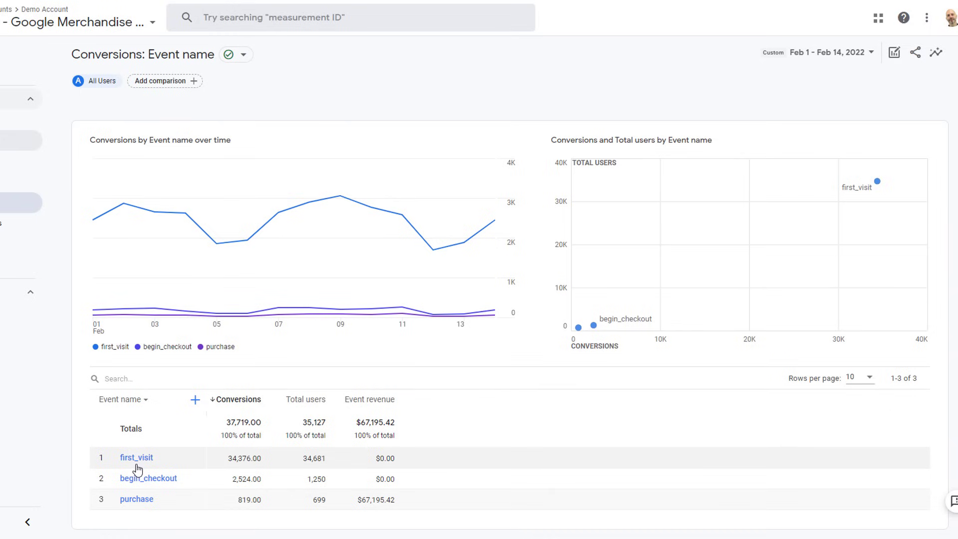
Step: Open the first_visit conversion details and scroll through its channel breakdown
left_click(136, 464)
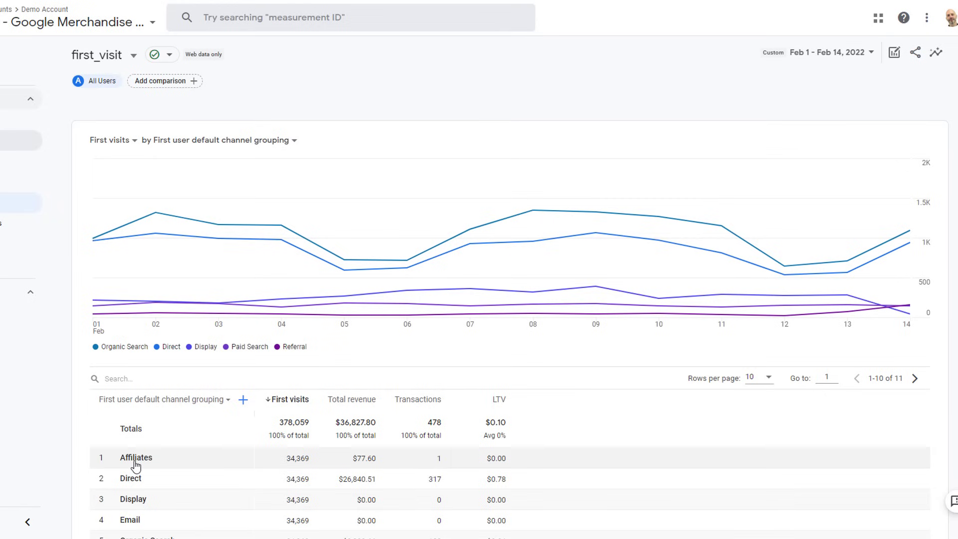
scroll(136, 464, "down", 3)
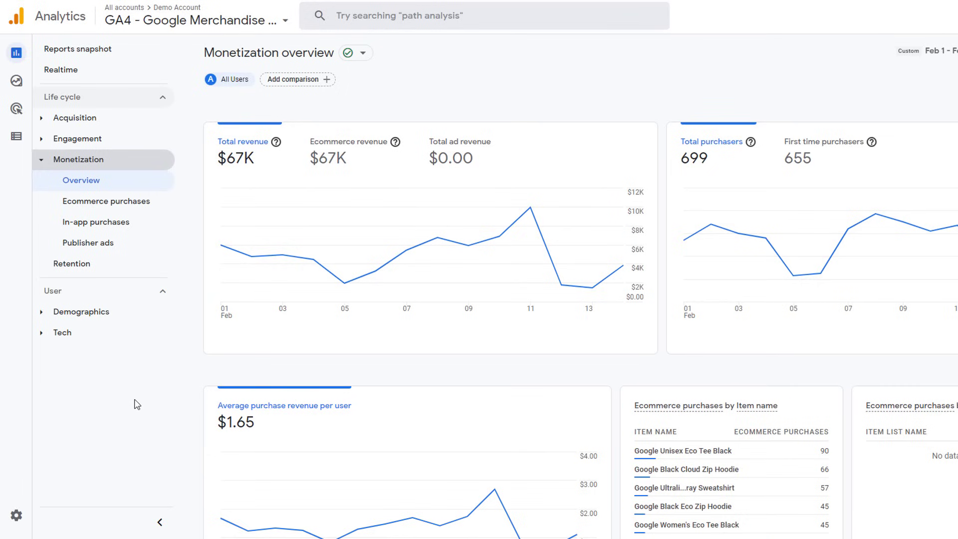
Step: Scroll the Ecommerce purchases item table, then view In-app purchases and Publisher ads reports
left_click(121, 208)
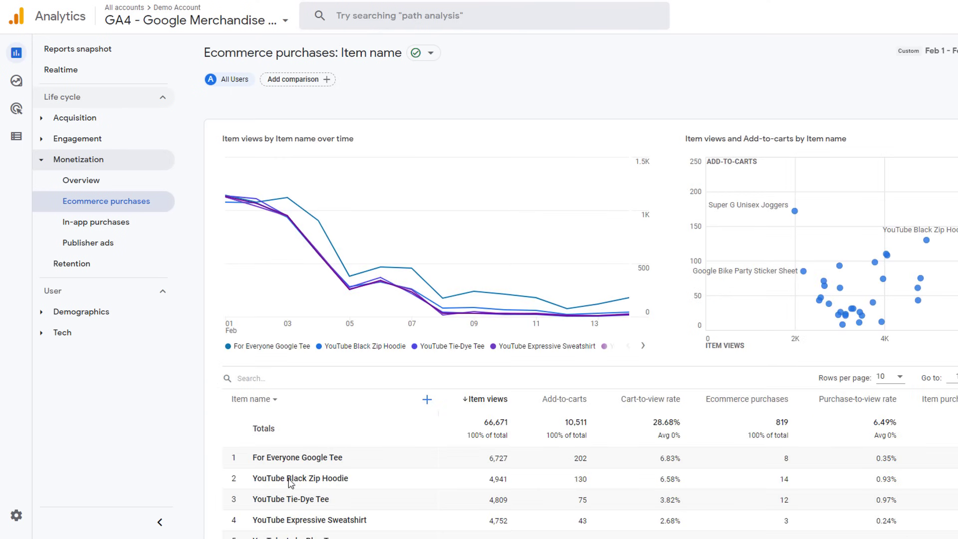
scroll(581, 300, "down", 3)
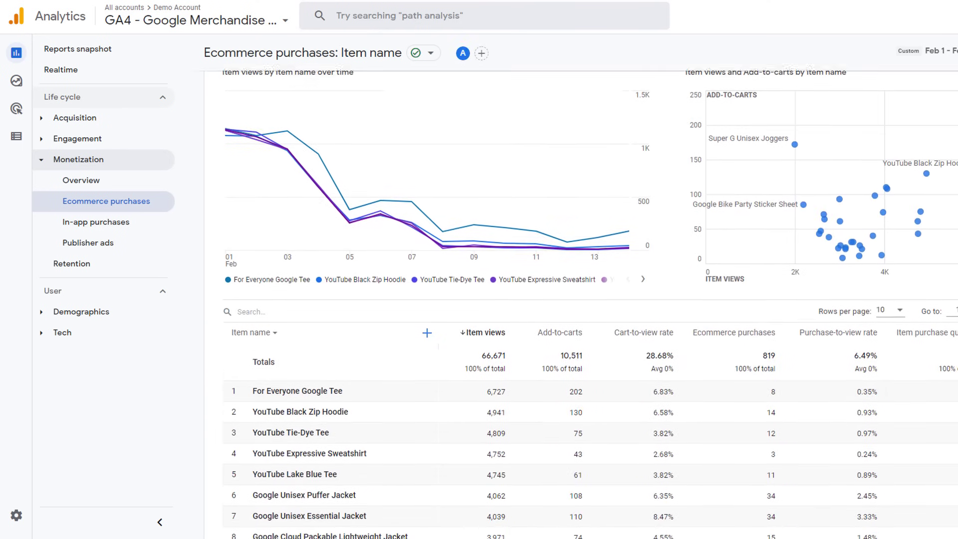
scroll(443, 271, "down", 2)
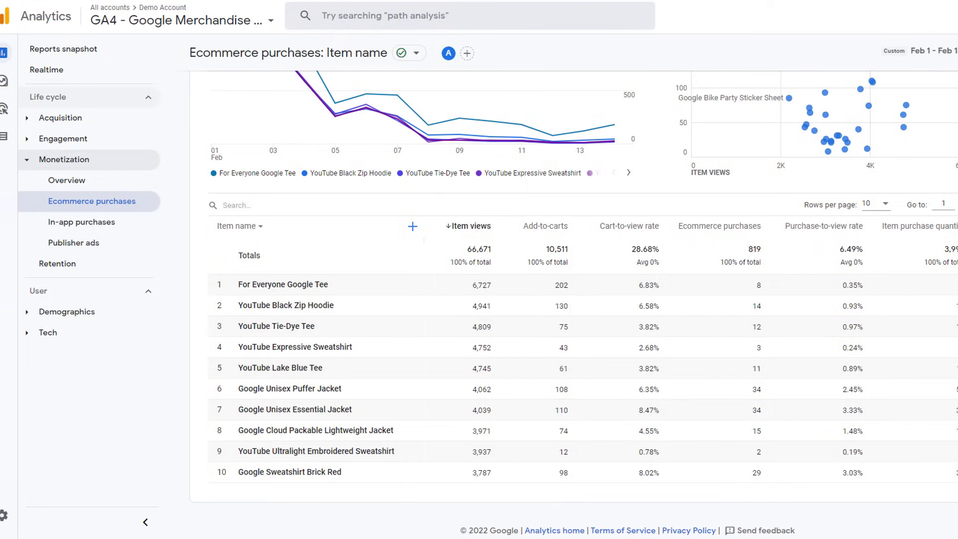
left_click(113, 225)
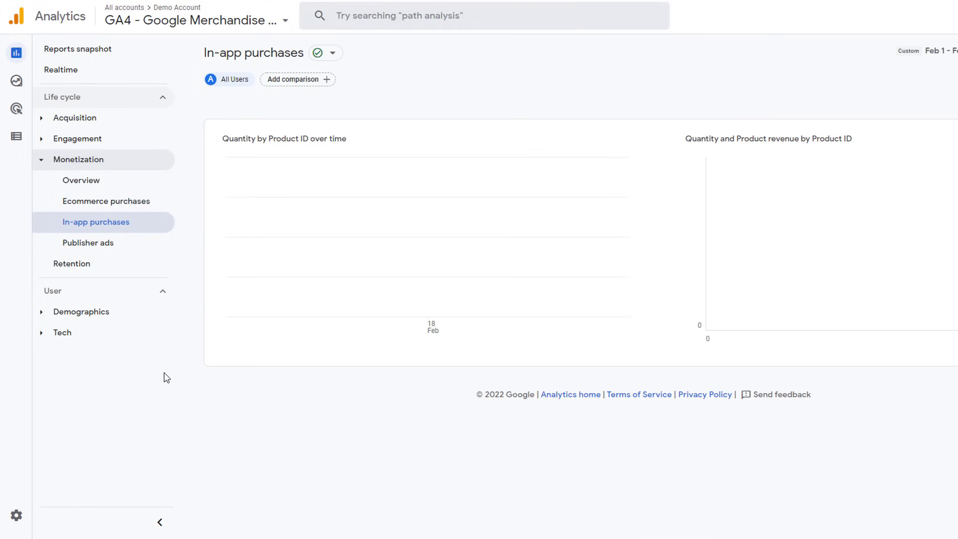
left_click(104, 244)
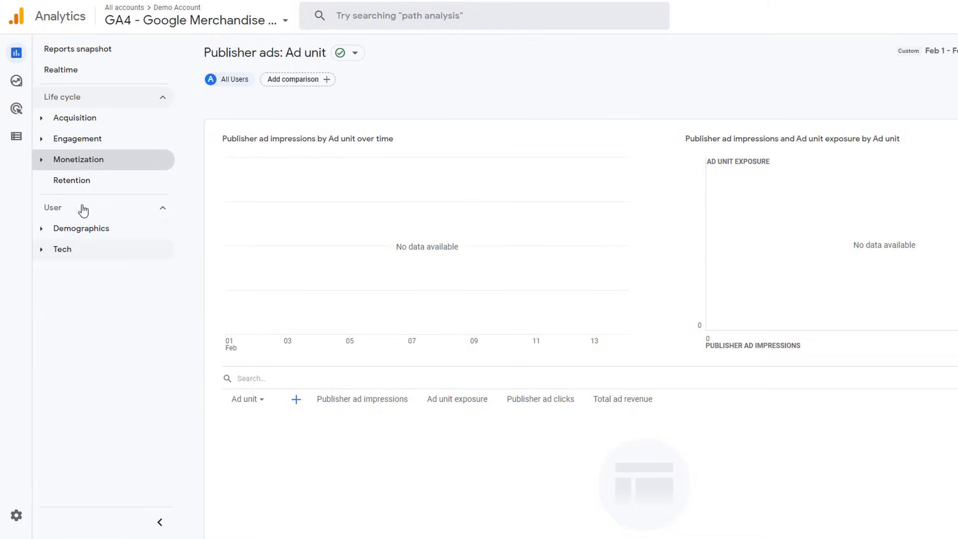
Step: Open Retention and scroll down to the cohort retention and engagement charts
left_click(61, 181)
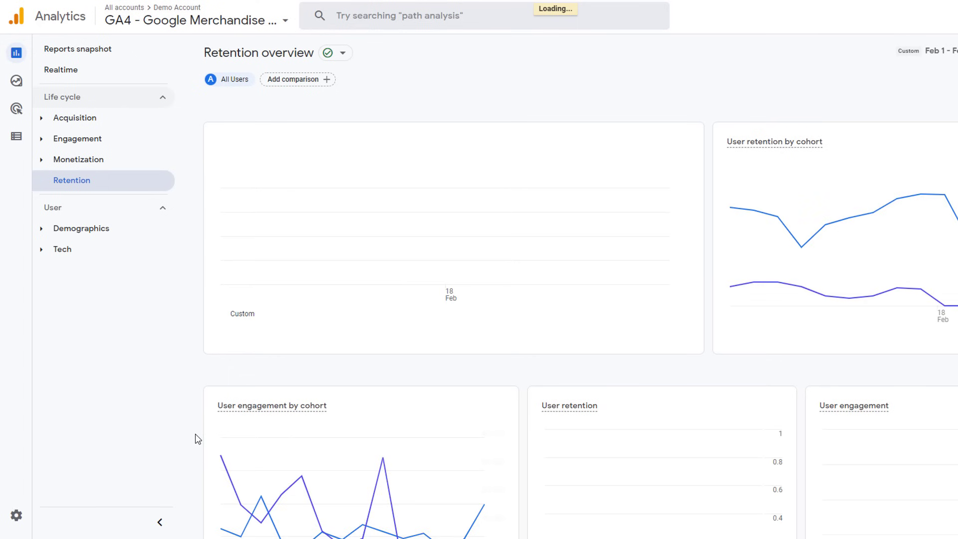
scroll(199, 439, "down", 1)
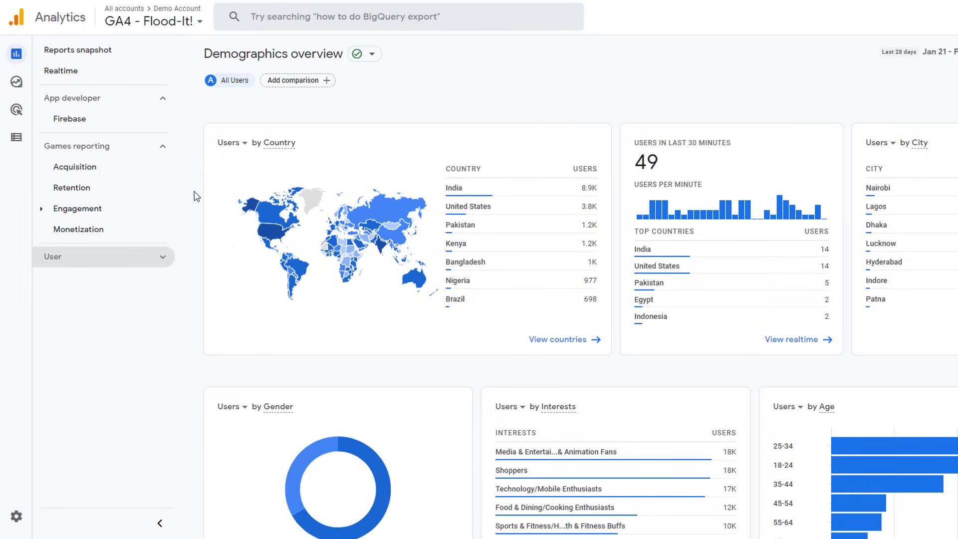
Step: Expand the User report group in the left navigation
left_click(162, 261)
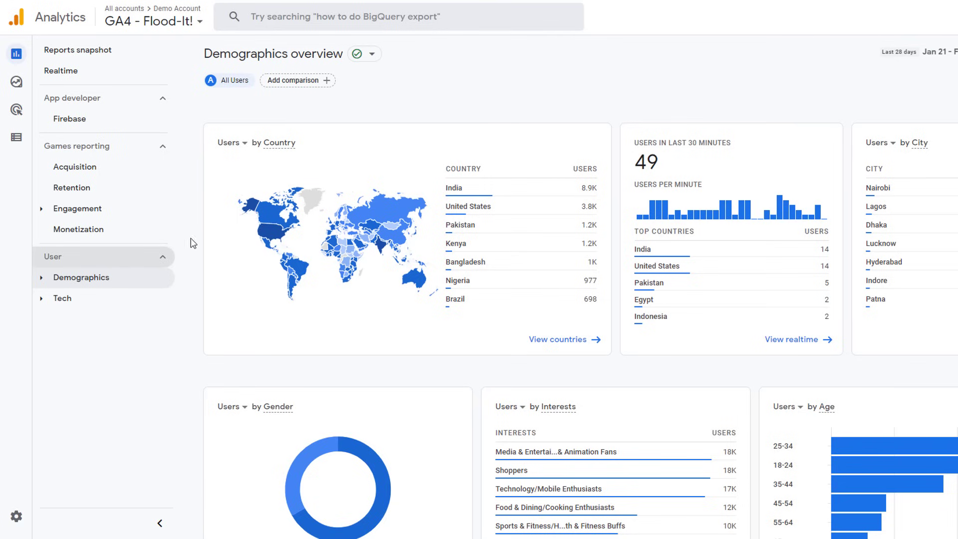
left_click(44, 283)
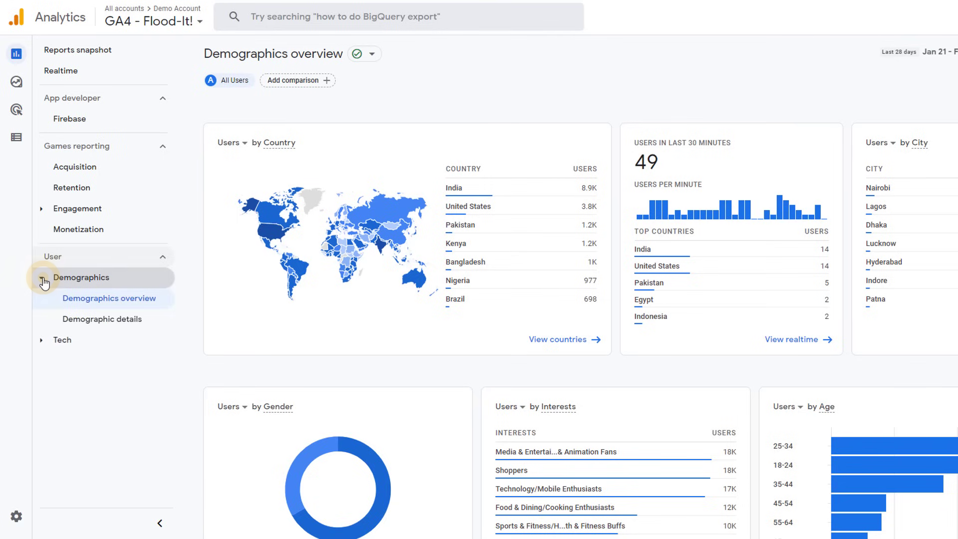
left_click(123, 303)
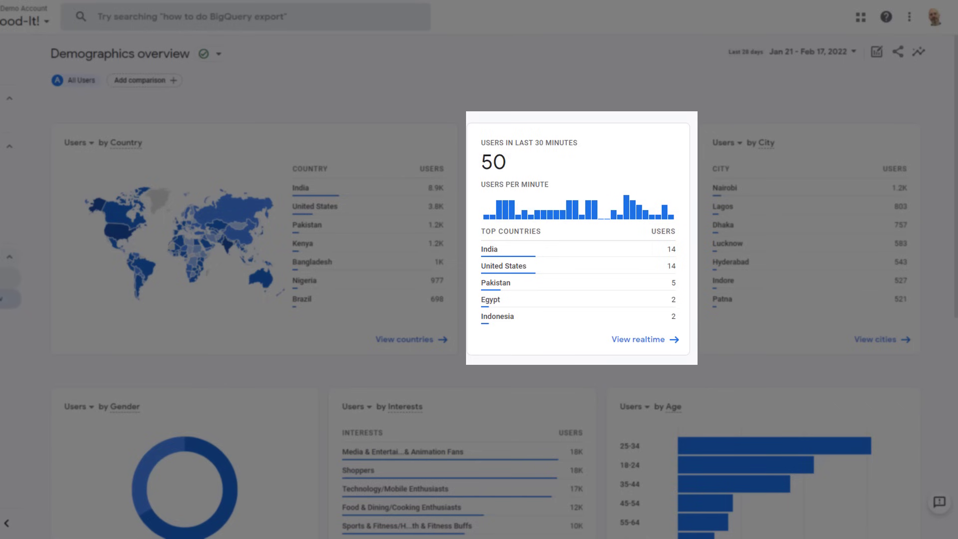
scroll(957, 206, "down", 4)
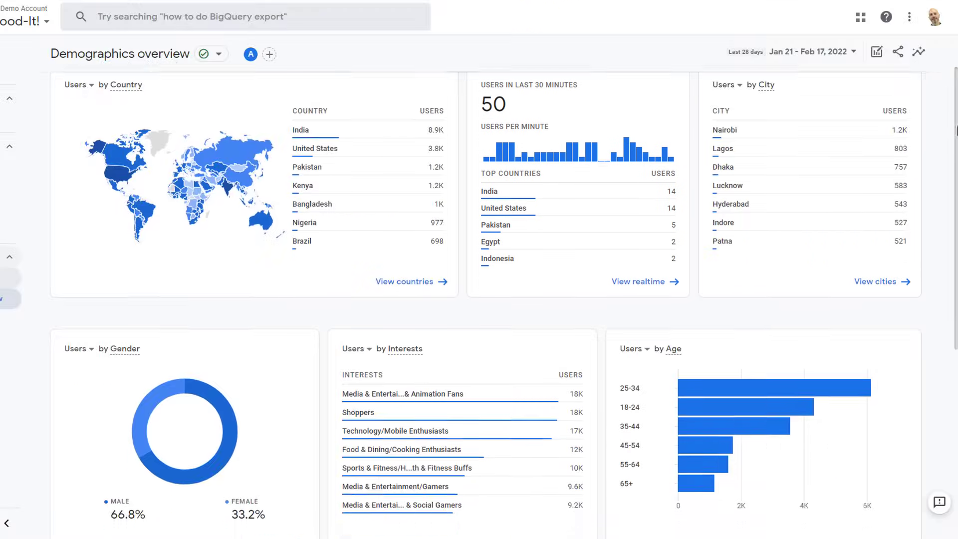
left_click_drag(957, 206, 957, 214)
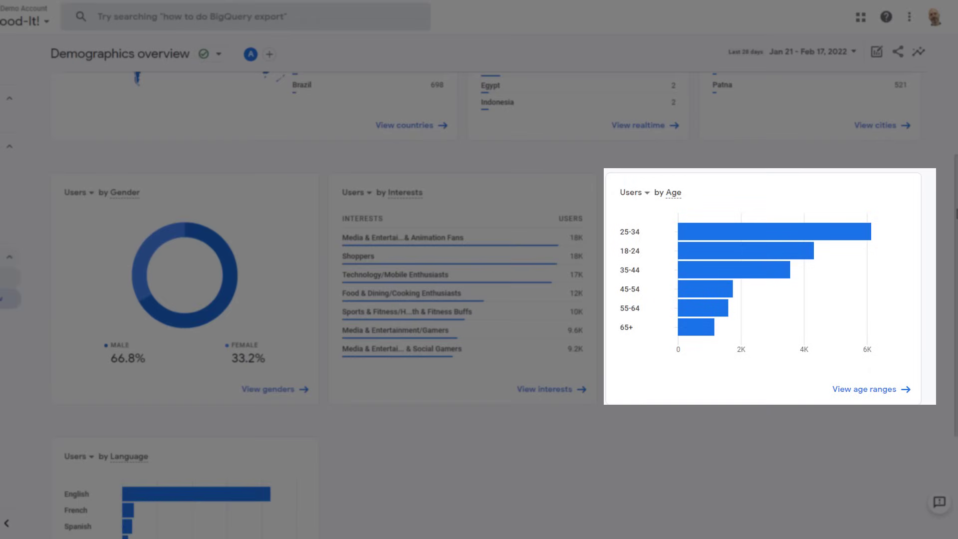
scroll(504, 304, "down", 2)
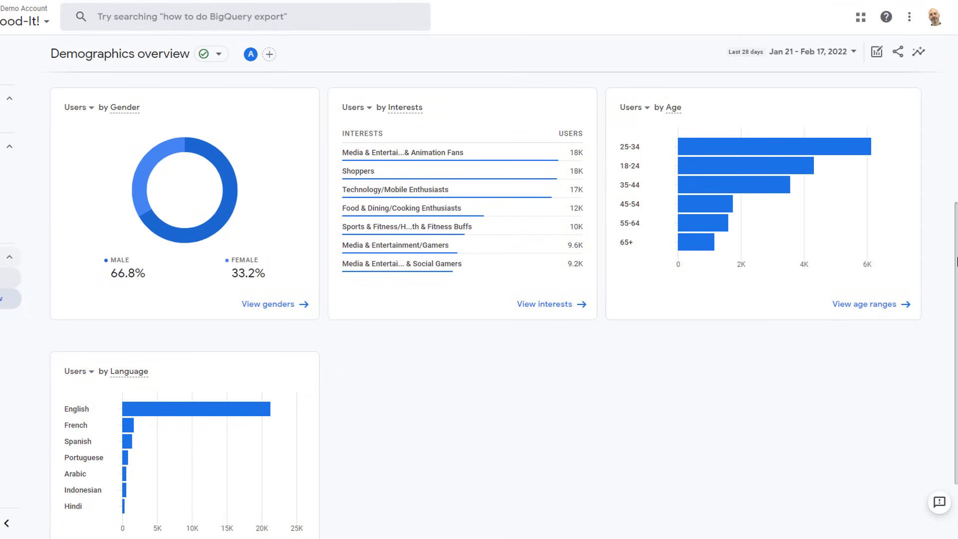
left_click_drag(957, 261, 956, 157)
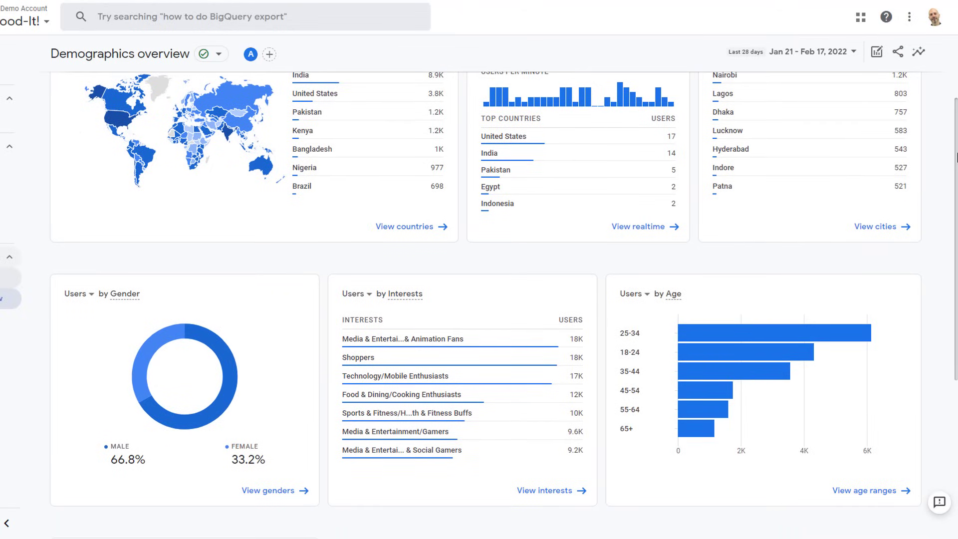
left_click_drag(957, 157, 957, 121)
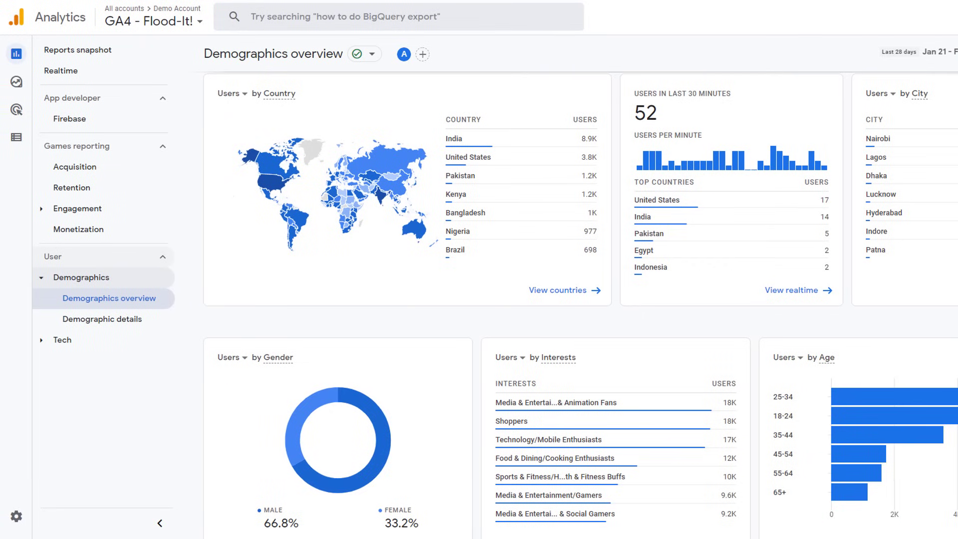
Step: Break the Demographic details table down by City, then expand the Tech report group
left_click(124, 321)
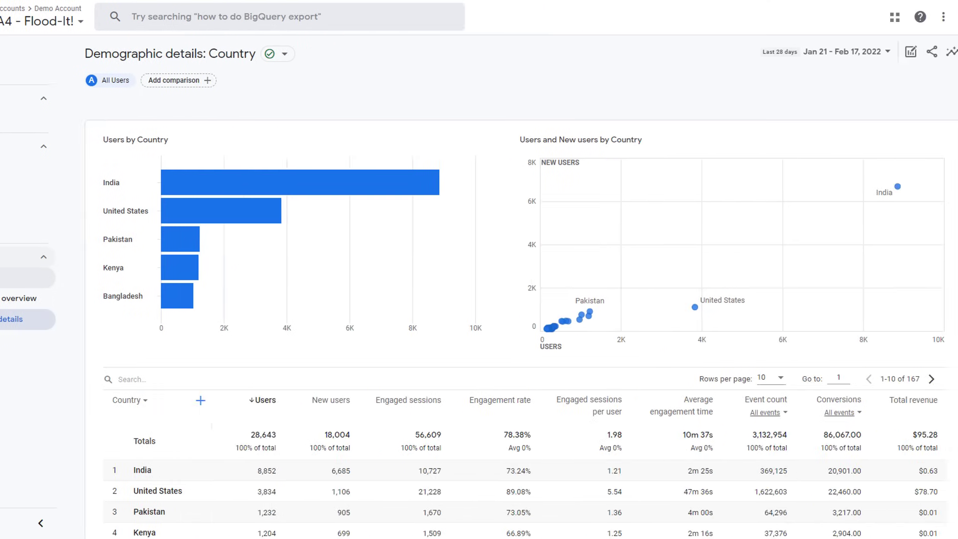
left_click_drag(957, 109, 956, 265)
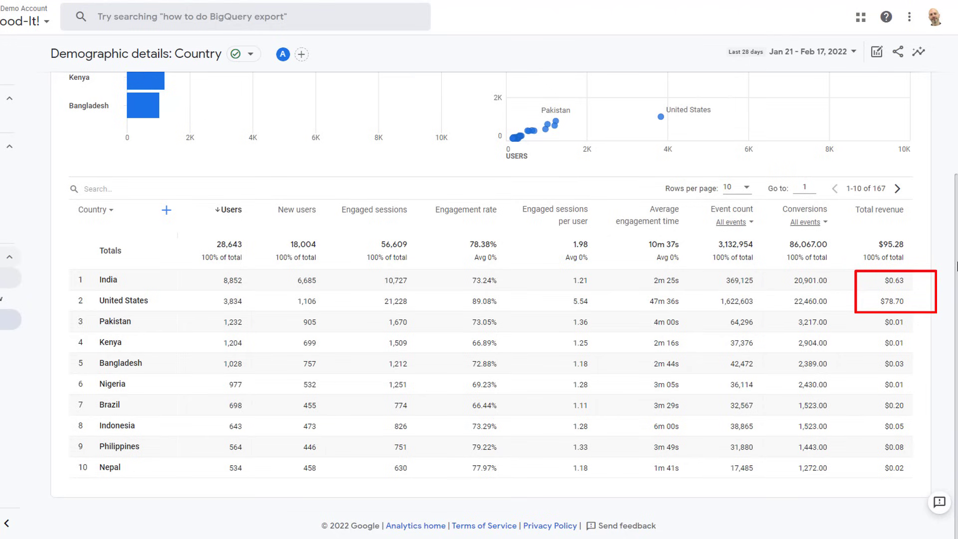
left_click(111, 218)
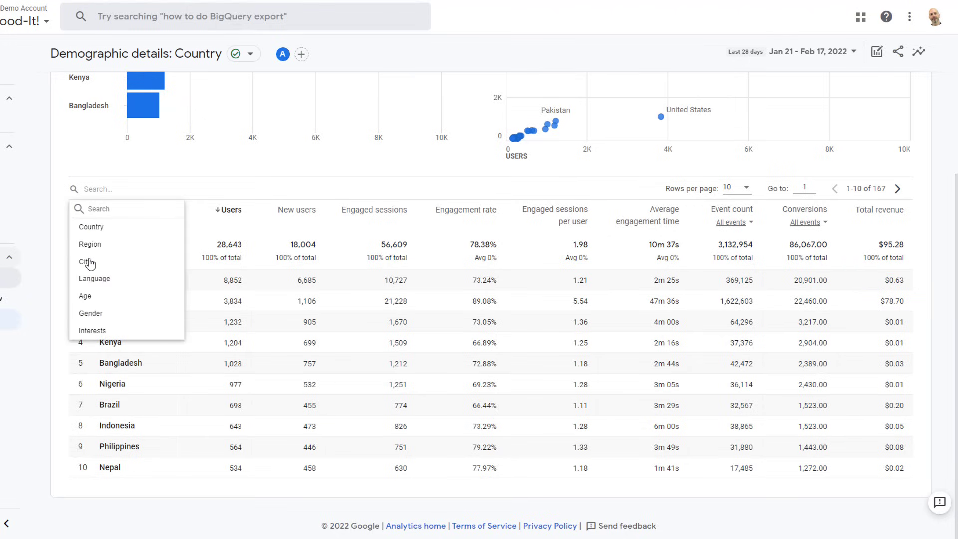
left_click(88, 262)
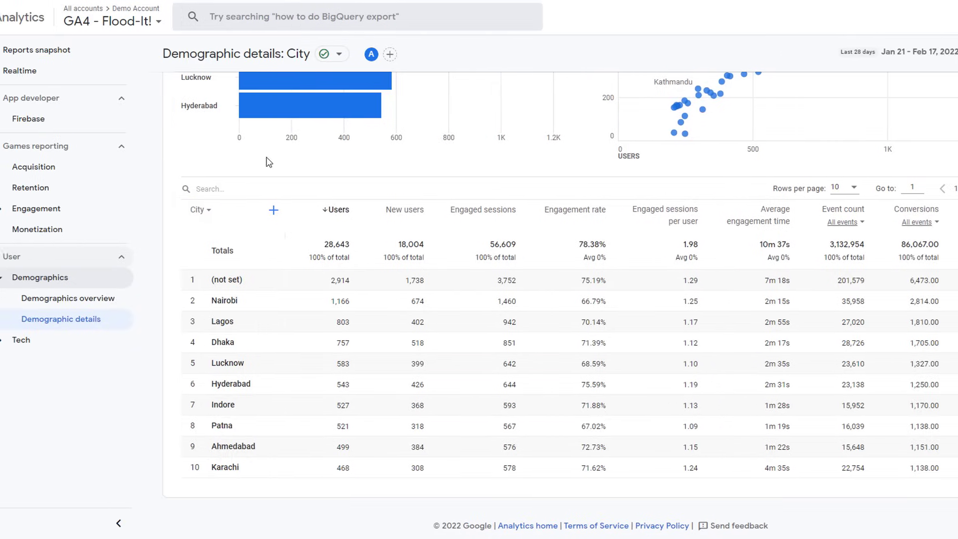
left_click(57, 345)
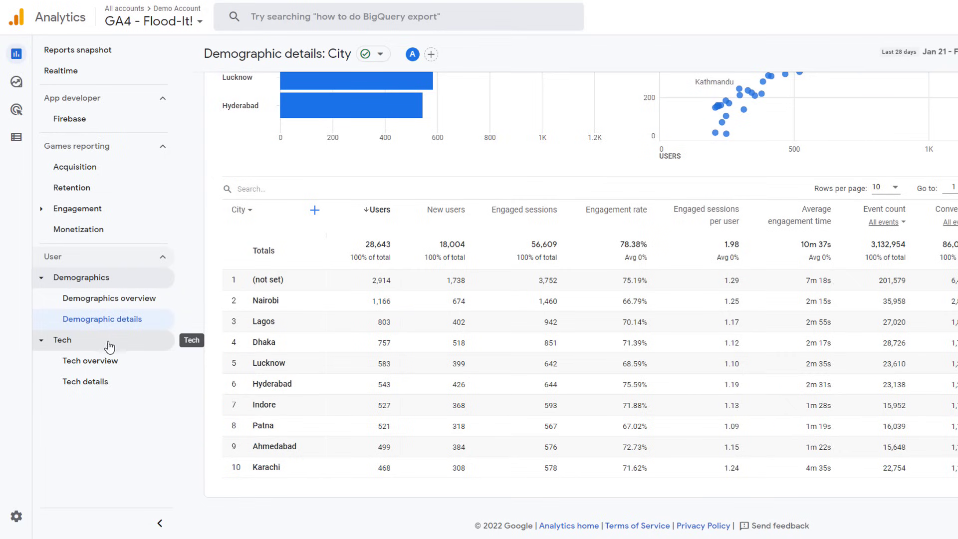
Step: Look over Tech overview, then show the Tech details table broken down by Device category
left_click(104, 363)
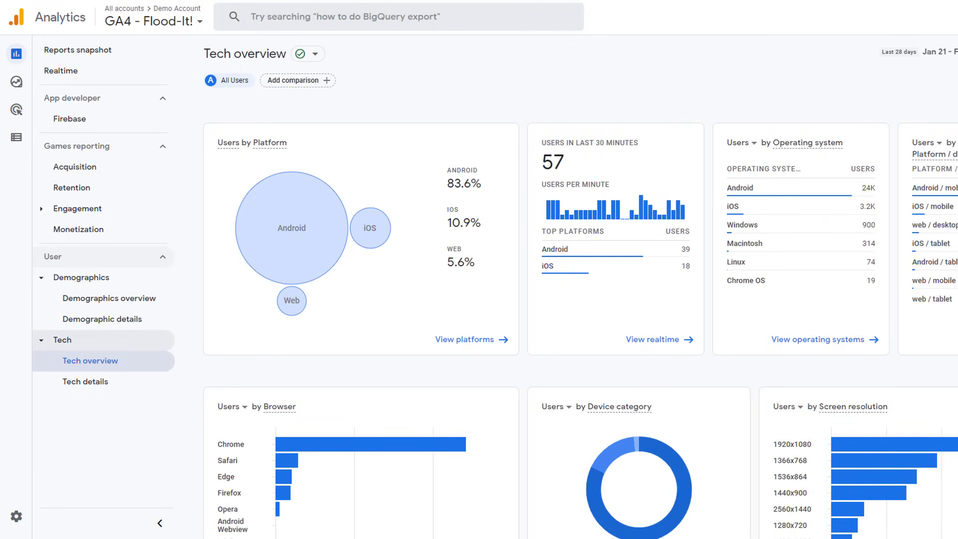
scroll(479, 300, "down", 1)
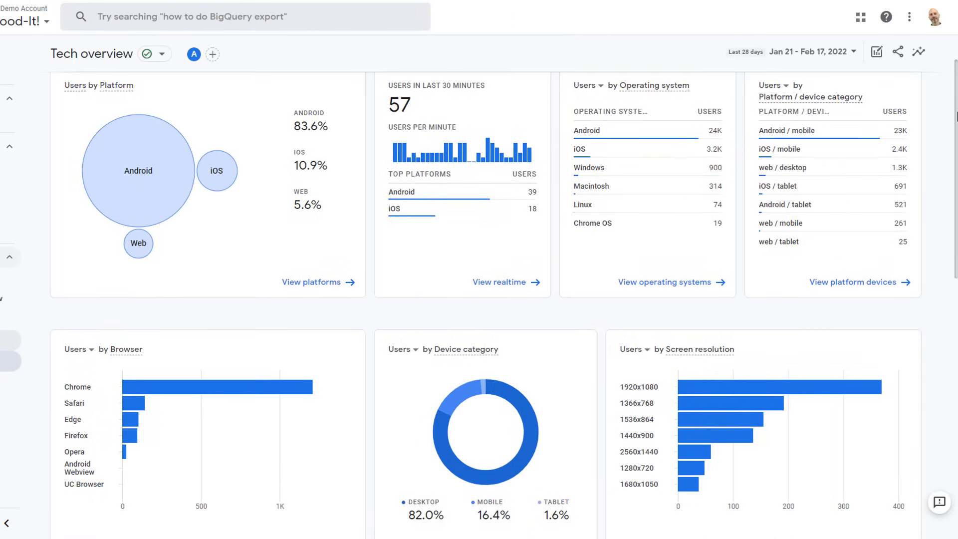
mouse_move(957, 115)
left_mouse_down()
mouse_move(957, 247)
mouse_move(950, 129)
left_mouse_up()
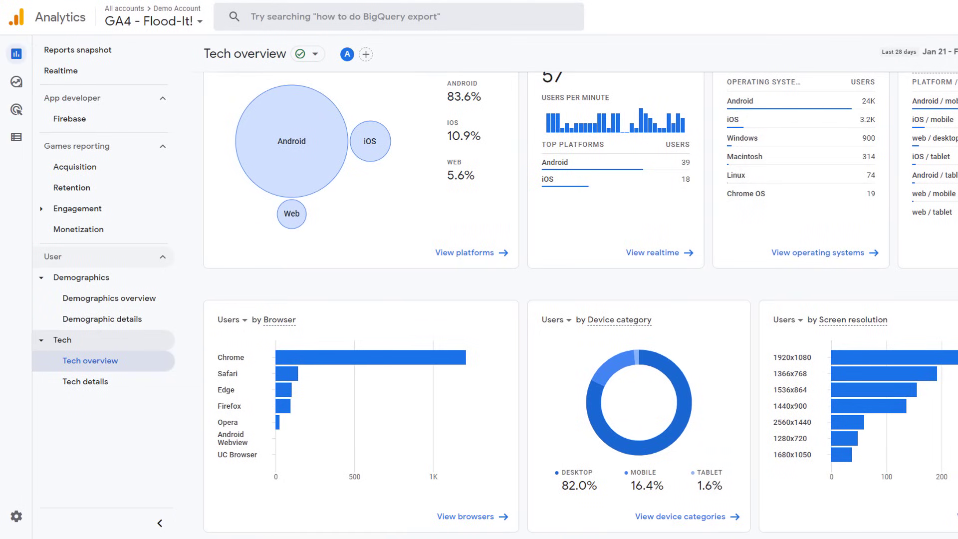
left_click(86, 382)
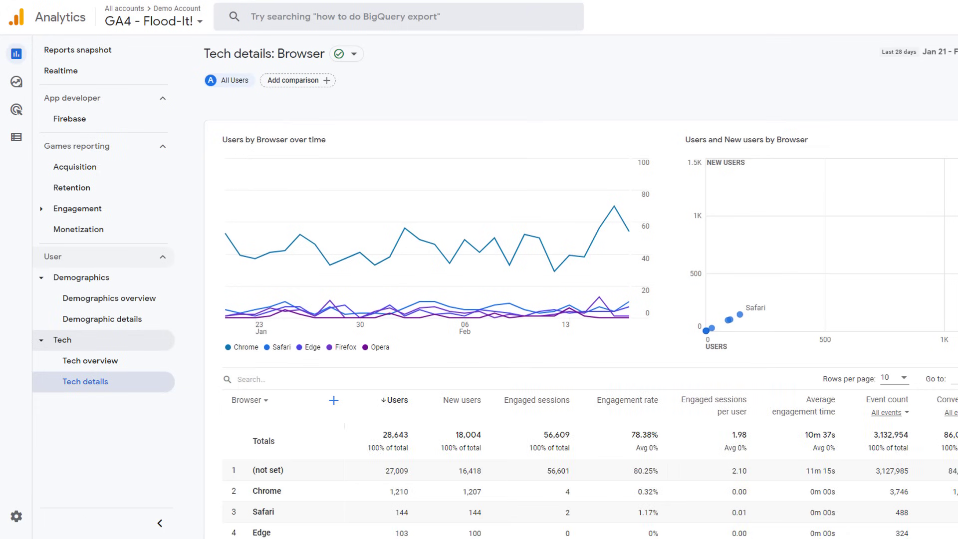
scroll(268, 232, "down", 4)
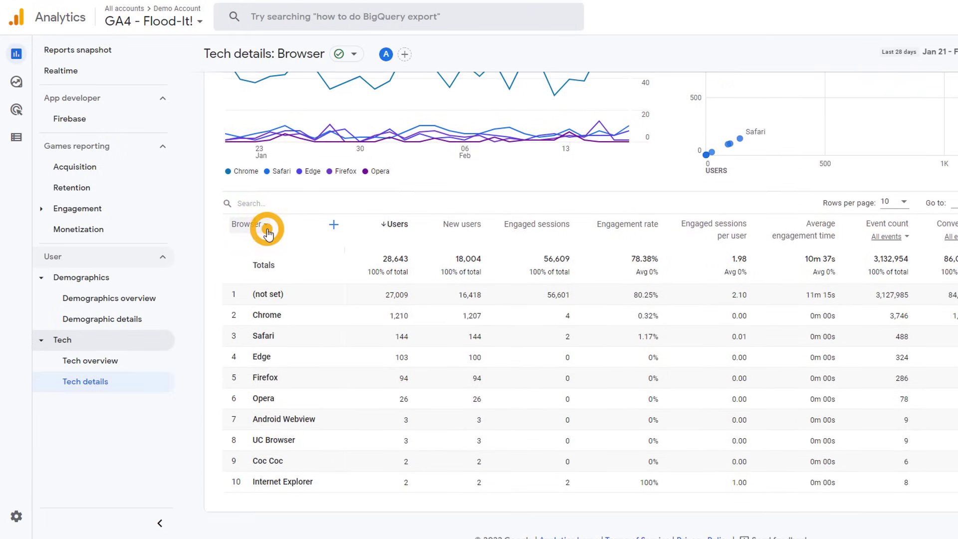
left_click(268, 230)
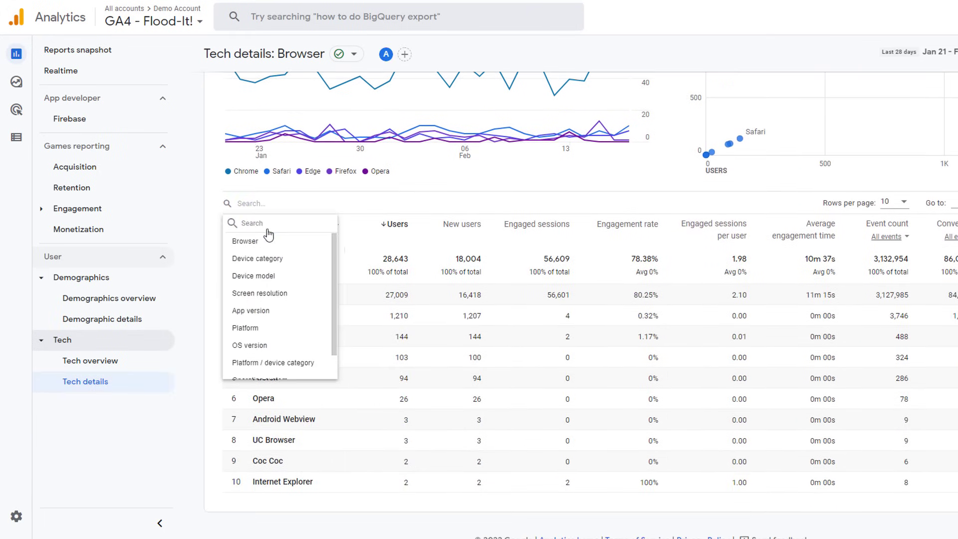
left_click(270, 260)
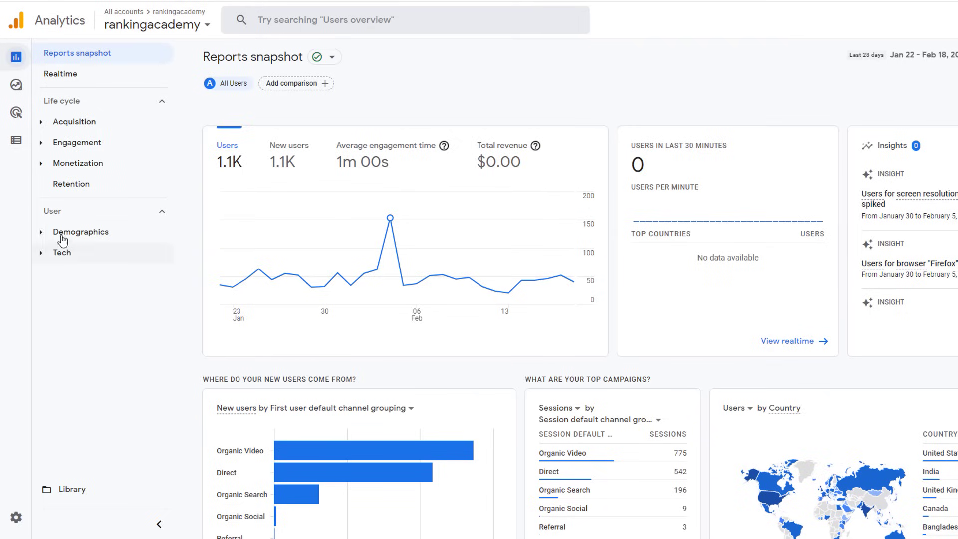
Step: Go to Explore and scroll through the exploration Template gallery's techniques
mouse_move(26, 200)
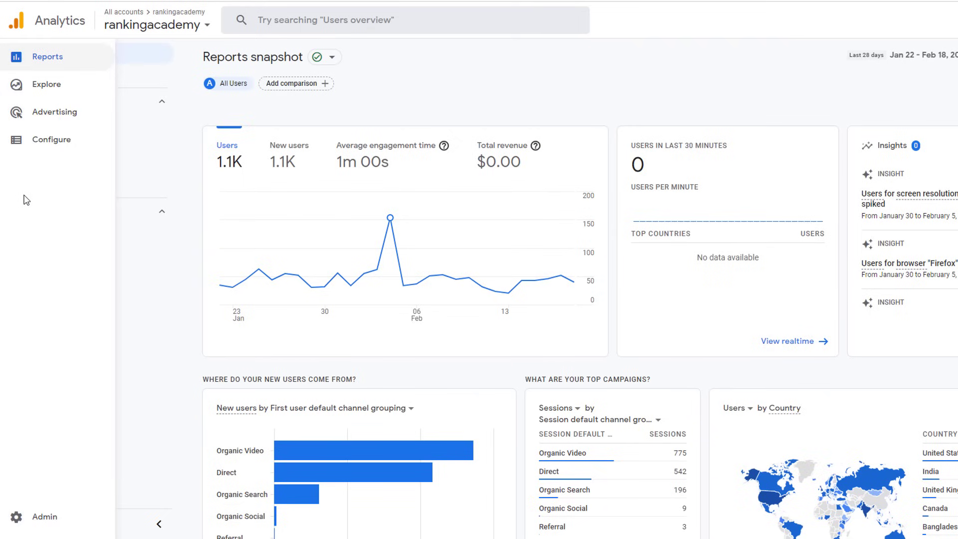
left_click(48, 84)
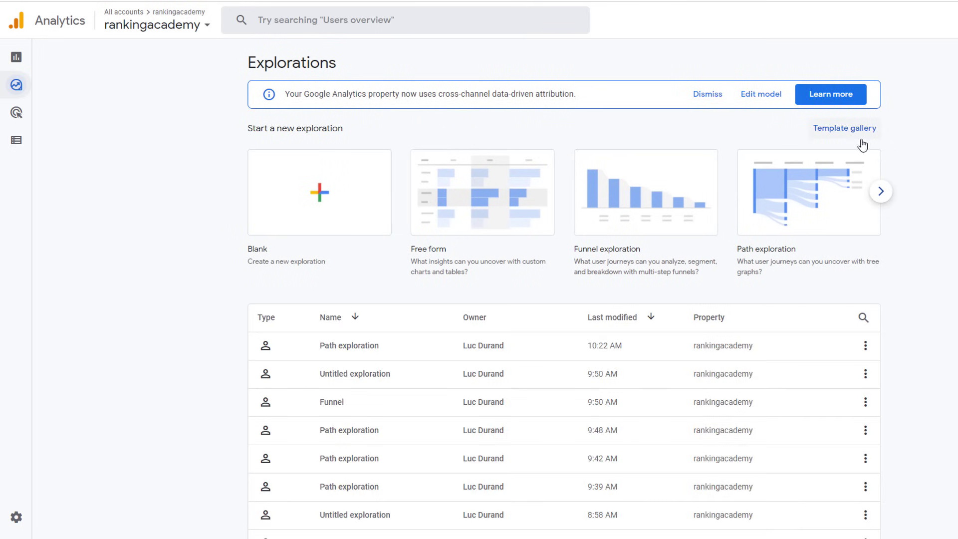
left_click(848, 132)
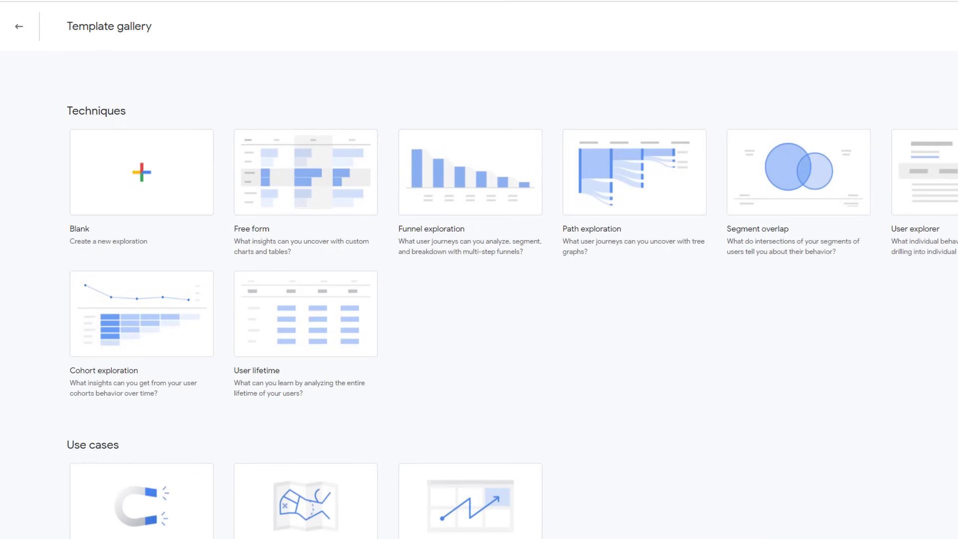
scroll(479, 299, "down", 3)
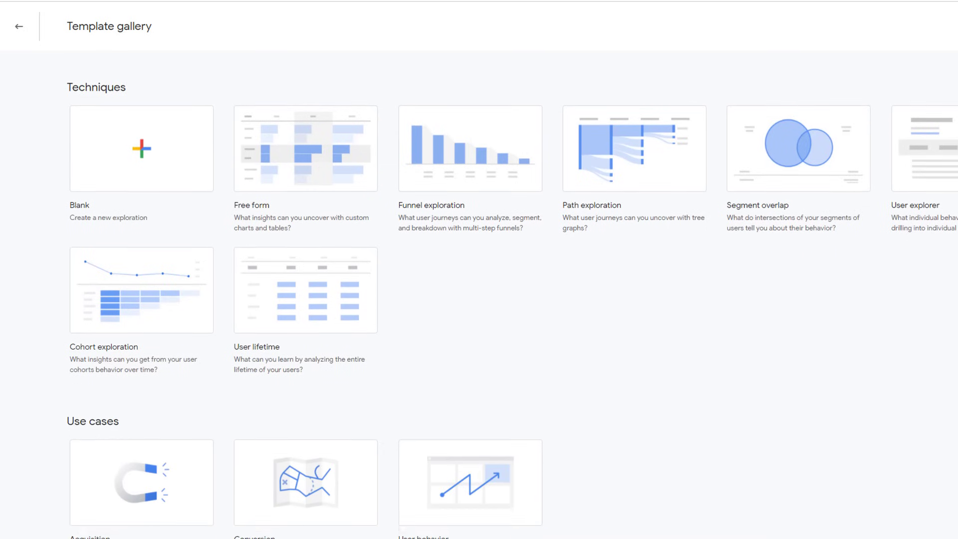
scroll(479, 299, "down", 2)
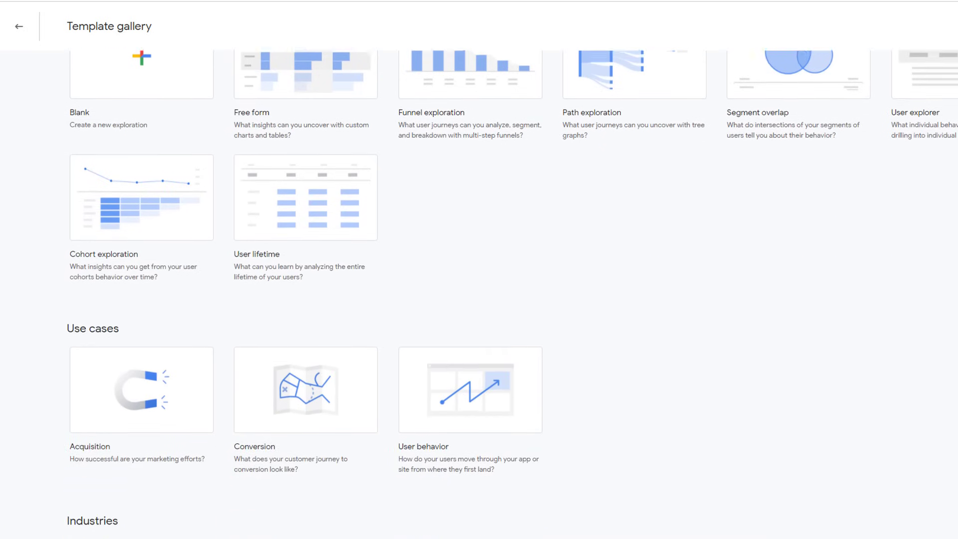
scroll(479, 299, "down", 2)
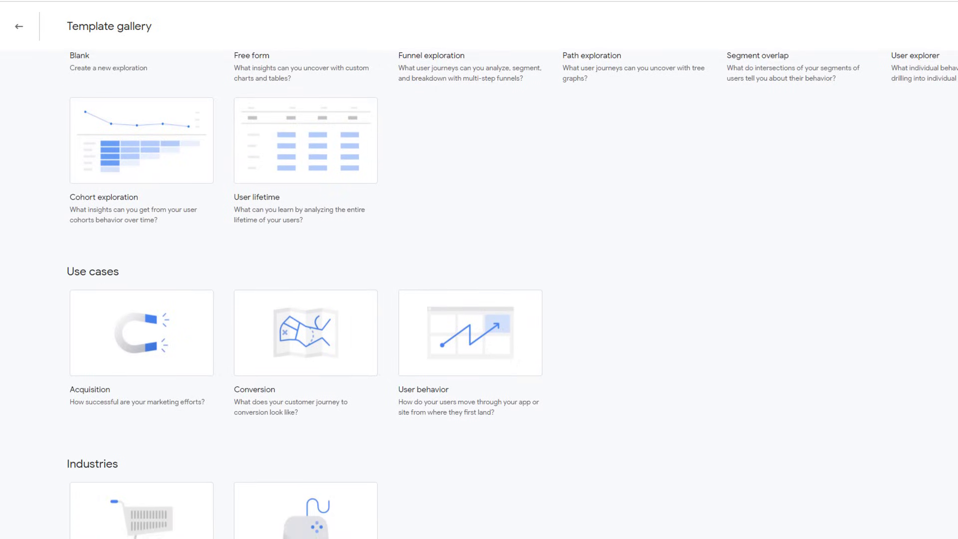
scroll(479, 300, "down", 1)
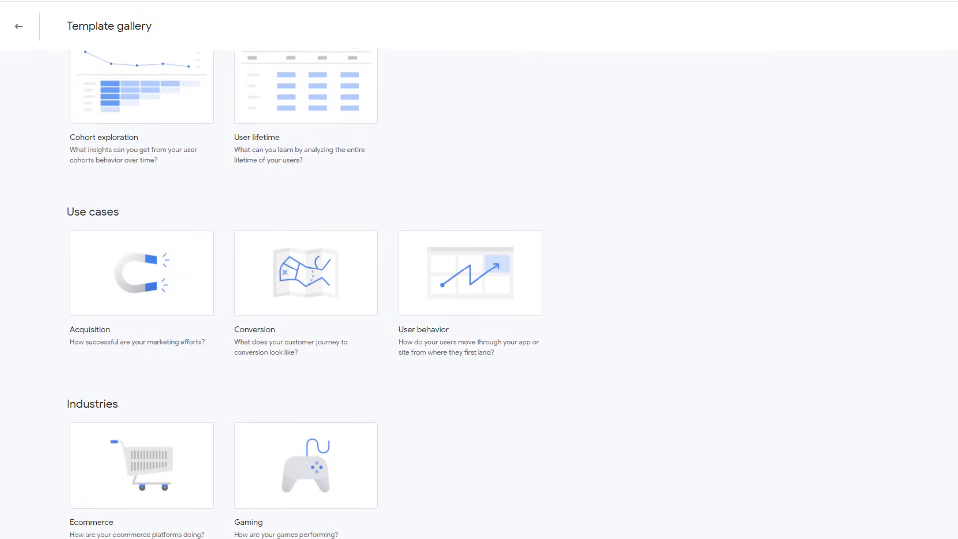
scroll(305, 289, "up", 5)
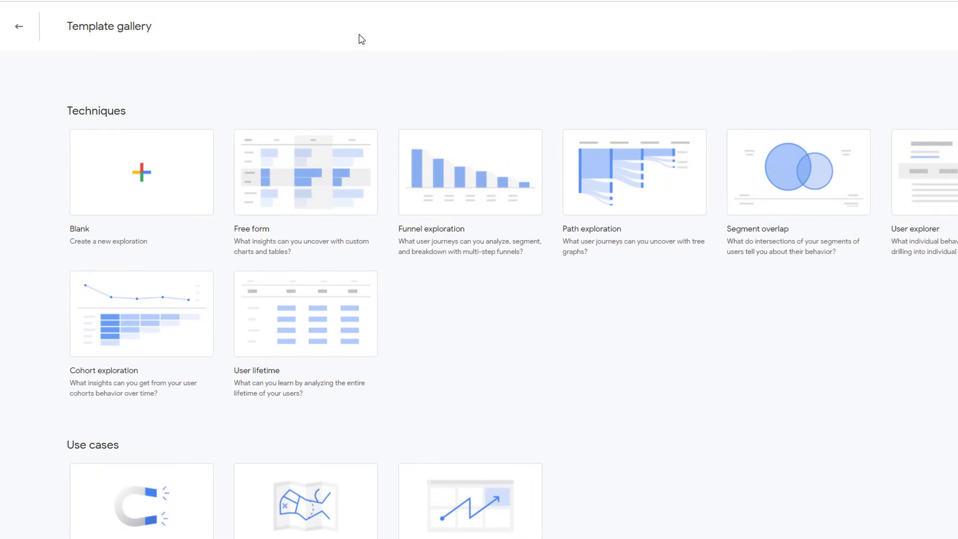
Step: Try a Blank exploration, then go back and start a Path exploration instead
left_click(155, 164)
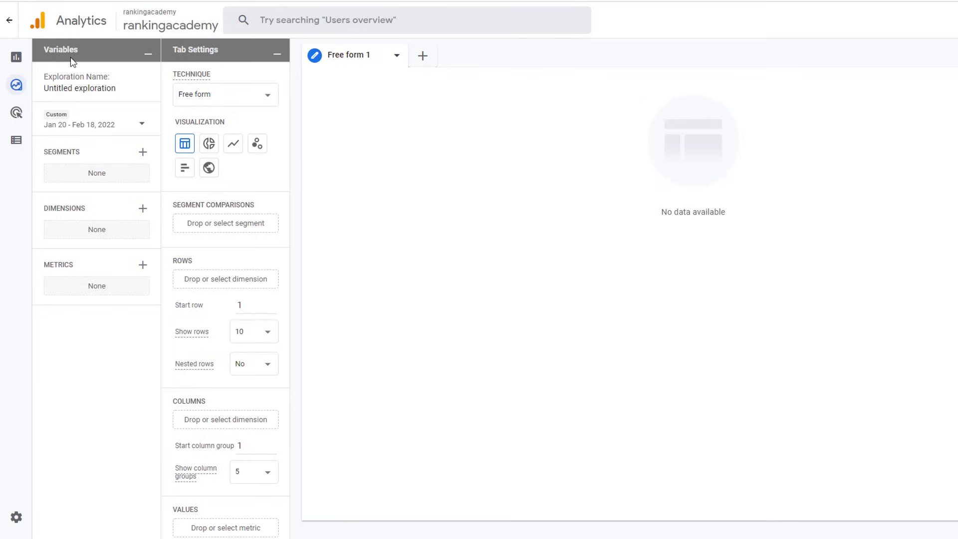
left_click(9, 20)
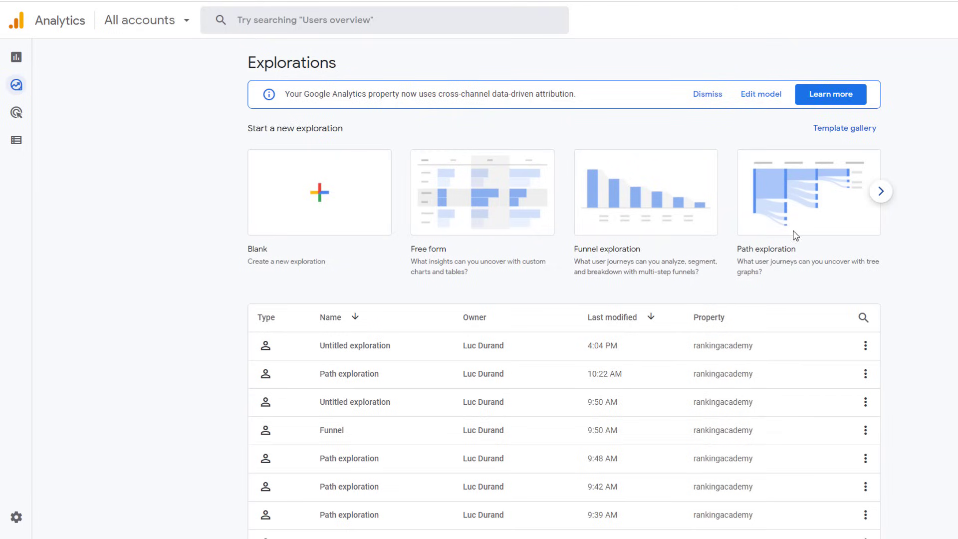
left_click(796, 192)
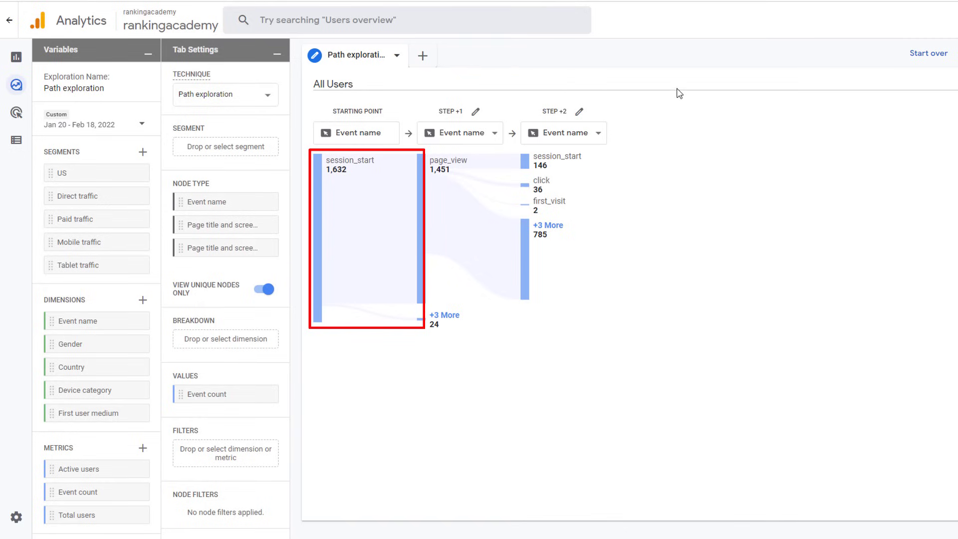
Step: Show page titles and screen names at step +1, revealing more nodes and the top page's next steps
left_click(494, 132)
left_click(497, 151)
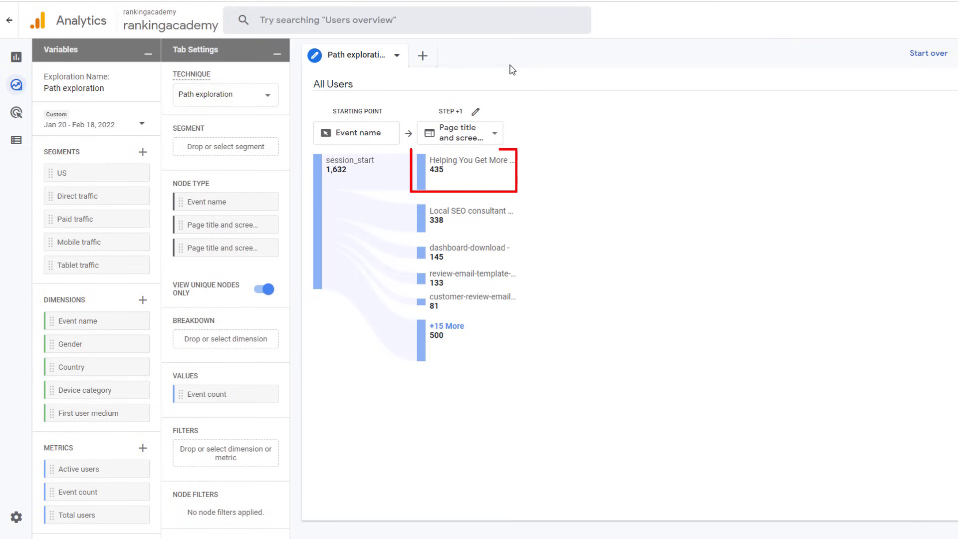
left_click(452, 327)
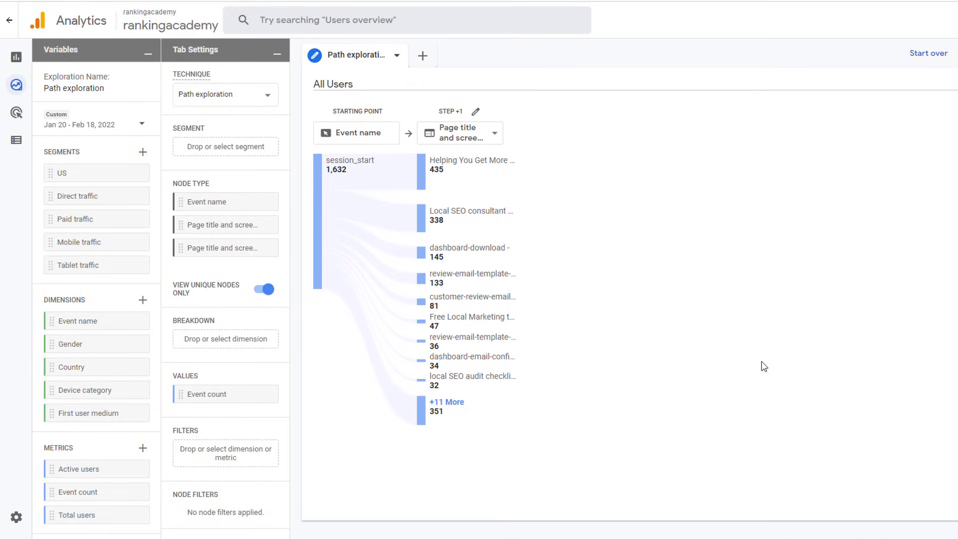
left_click(473, 168)
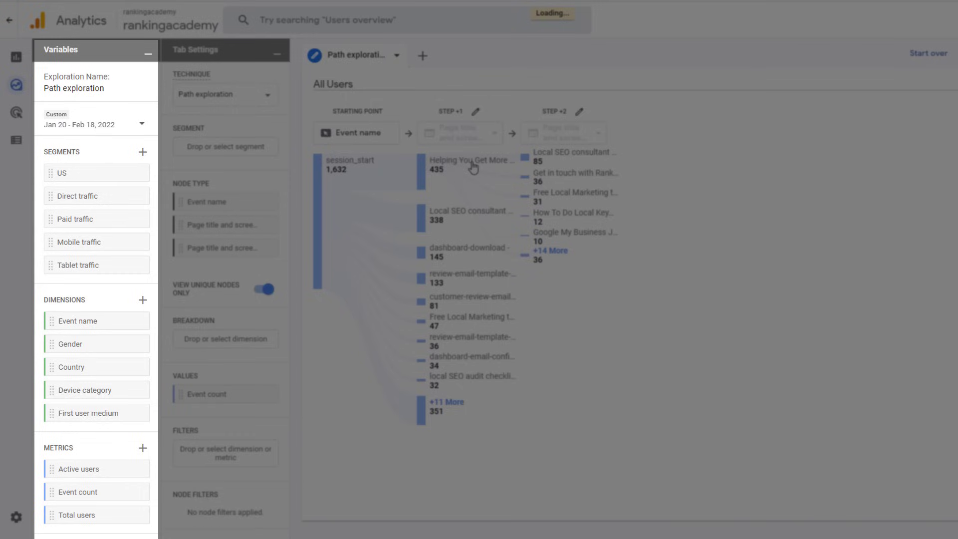
Step: Apply the Country dimension, check the step +1 nodes' country breakdowns, and open the date range
left_click_drag(56, 368, 191, 342)
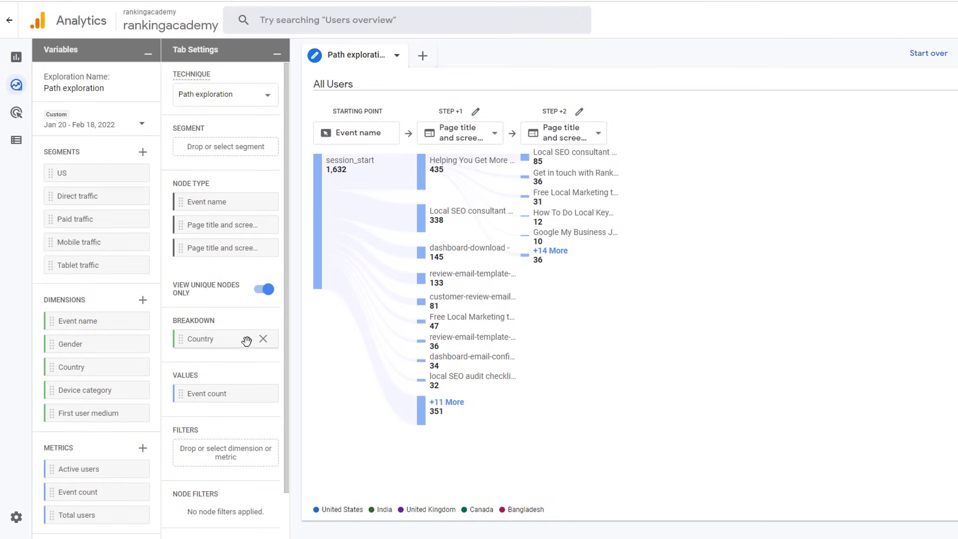
mouse_move(458, 172)
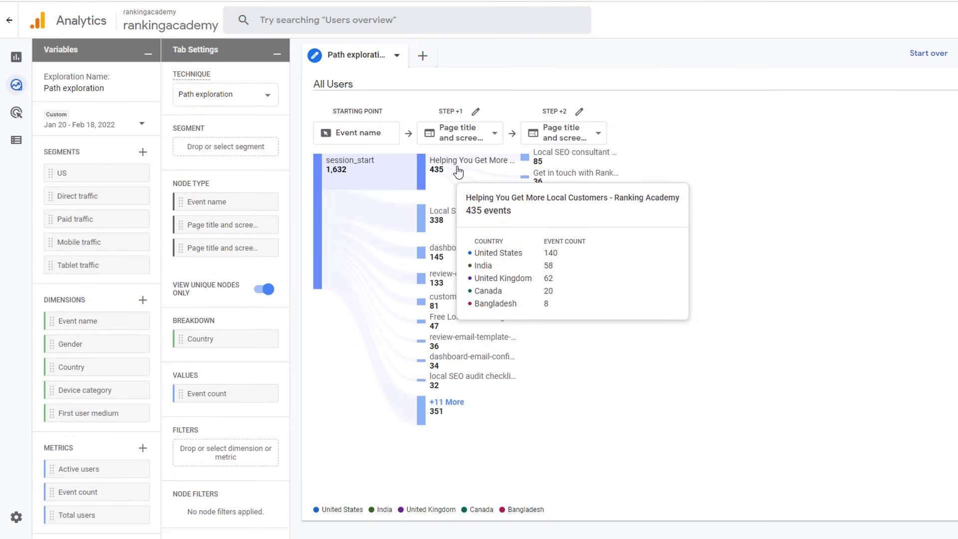
mouse_move(465, 218)
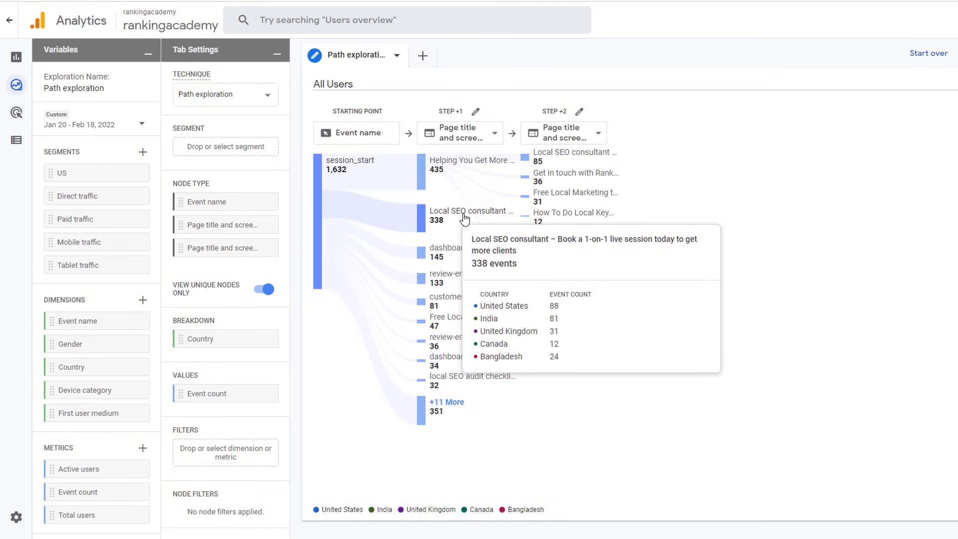
mouse_move(465, 260)
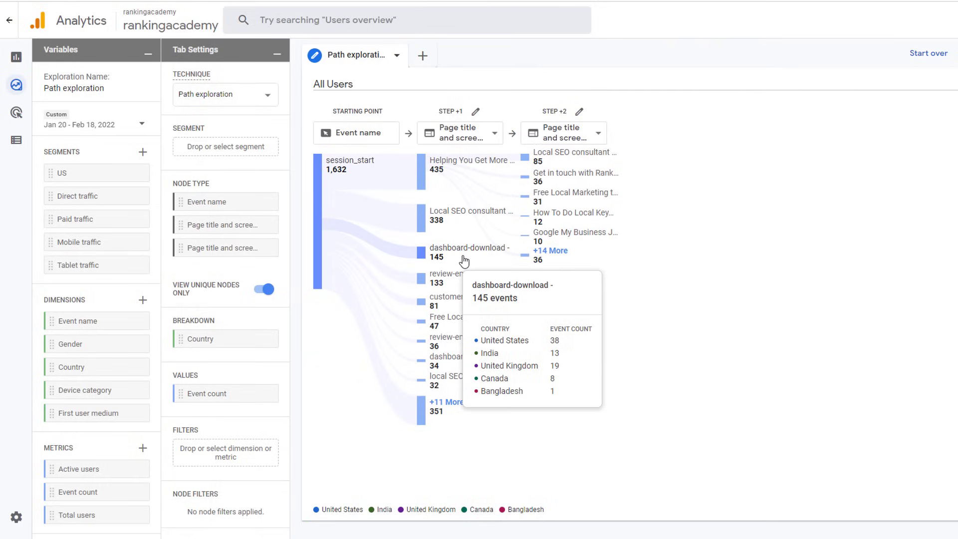
left_click(141, 124)
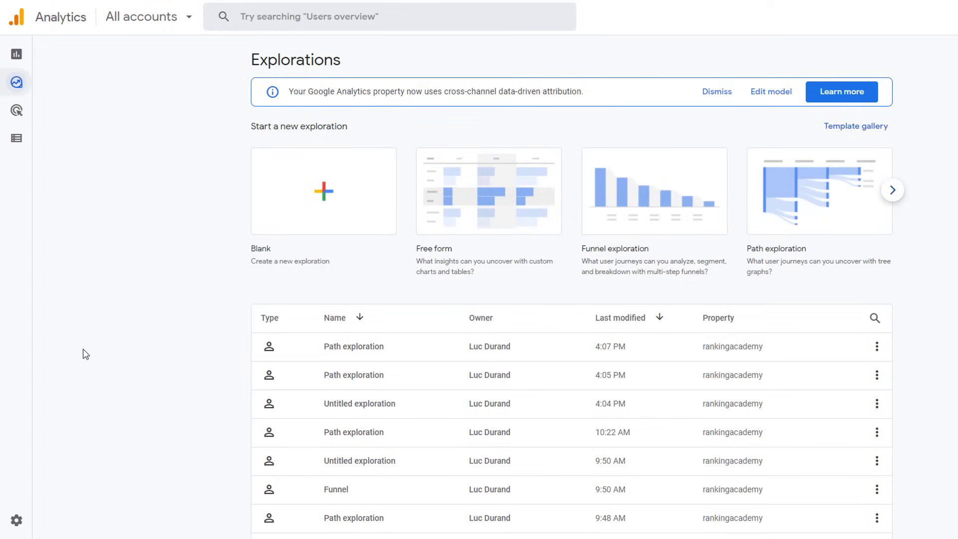
Step: Review Advertising's Model comparison and Conversion paths reports, then open the Configure Events list
mouse_move(25, 196)
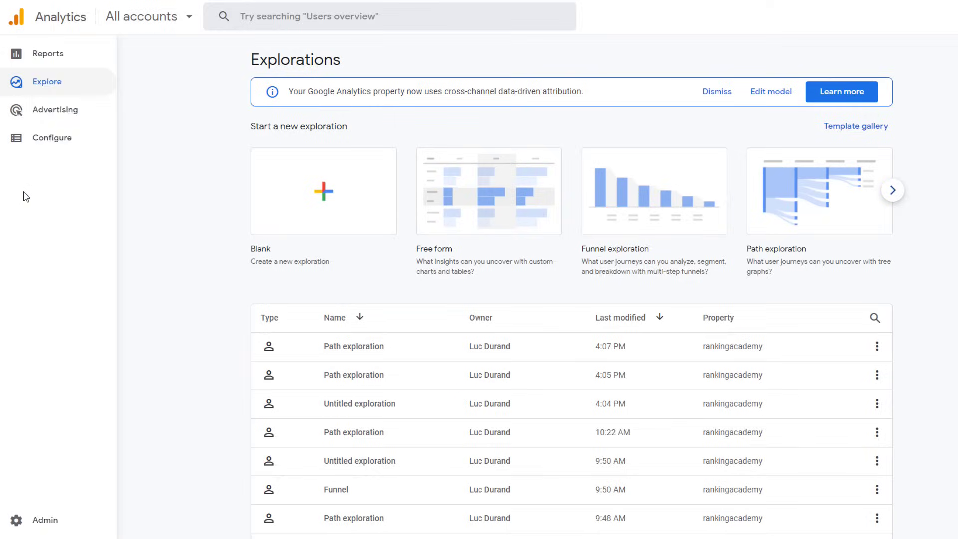
left_click(64, 112)
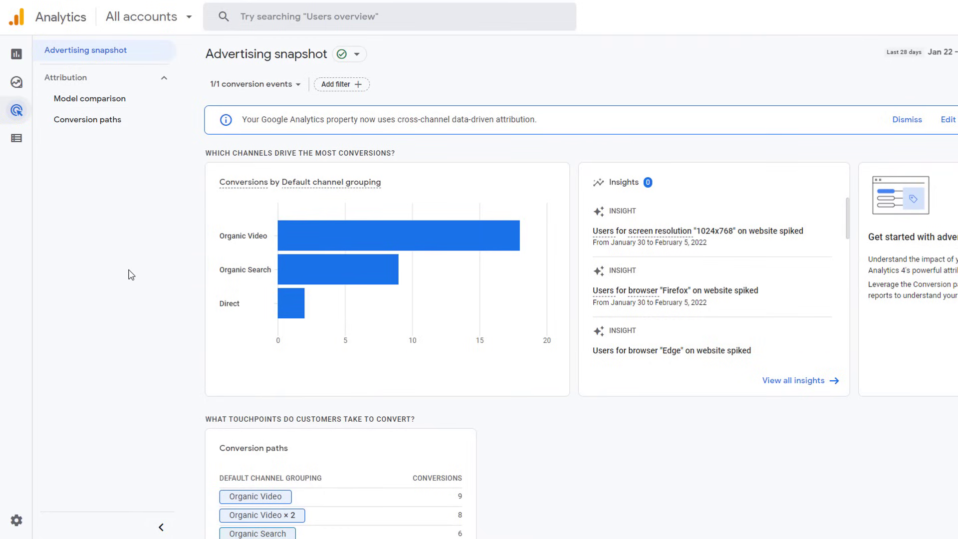
left_click(113, 104)
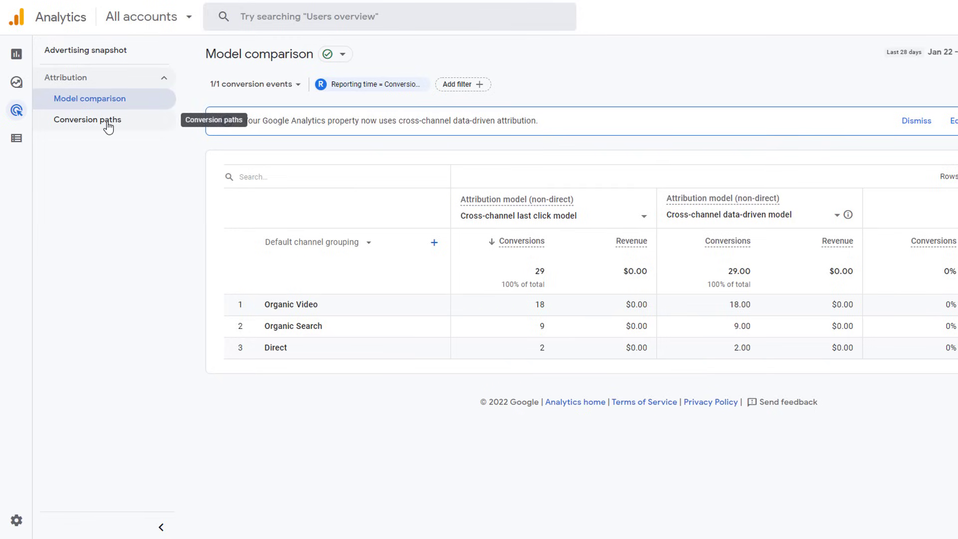
left_click(108, 125)
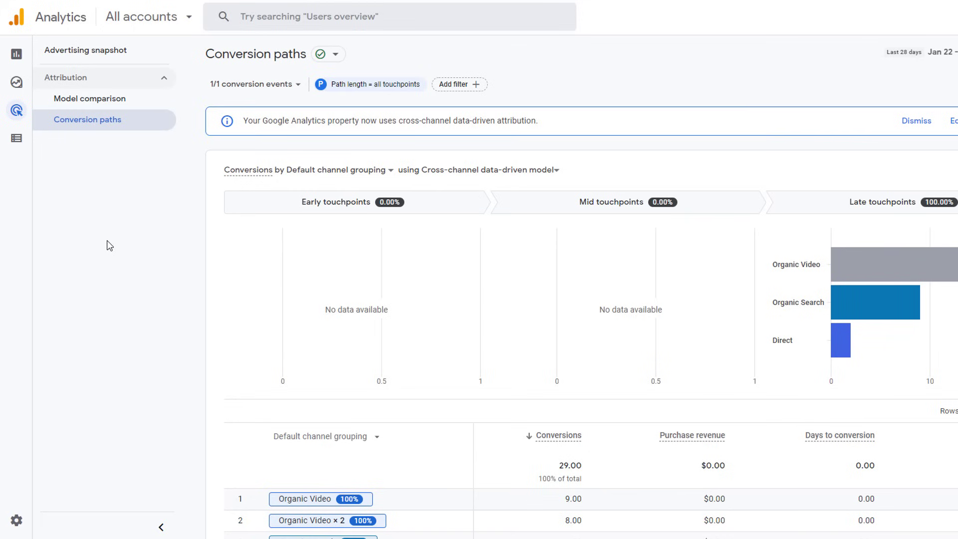
scroll(220, 351, "down", 3)
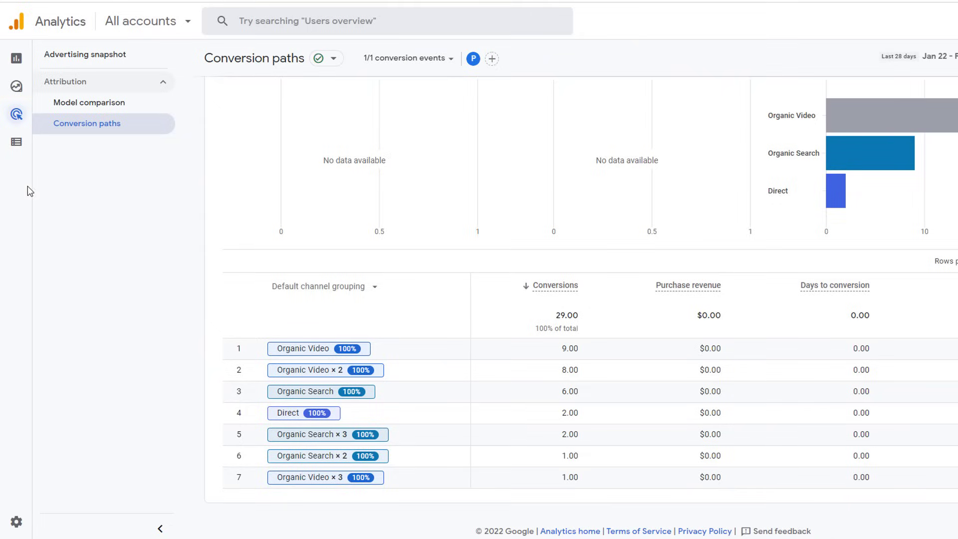
mouse_move(21, 188)
left_click(49, 145)
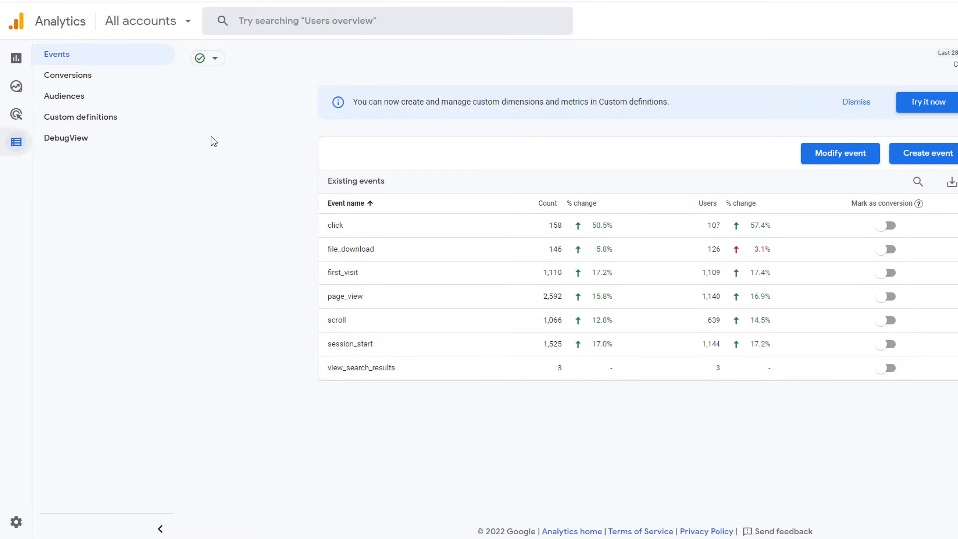
Step: View the Conversions, Audiences, Custom definitions and DebugView pages under Configure
left_click(87, 78)
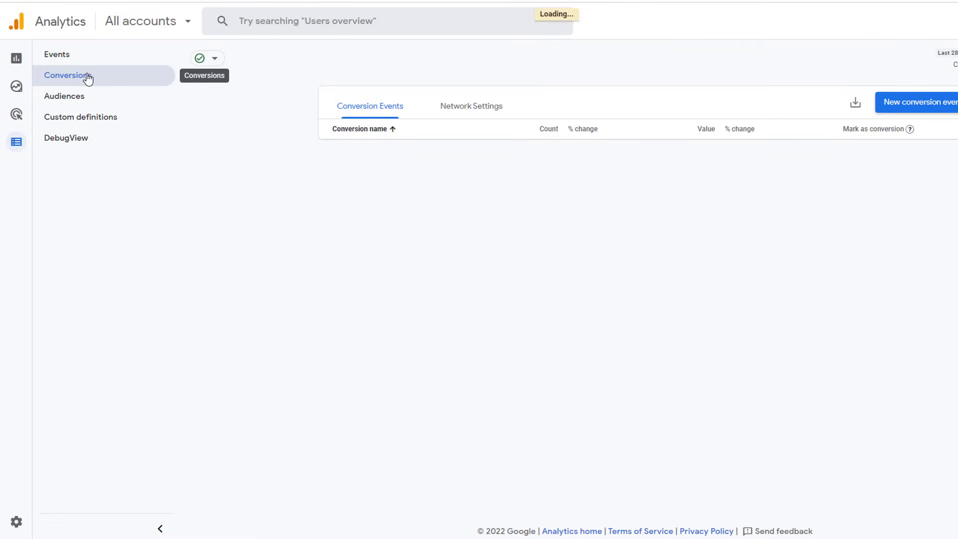
left_click(66, 99)
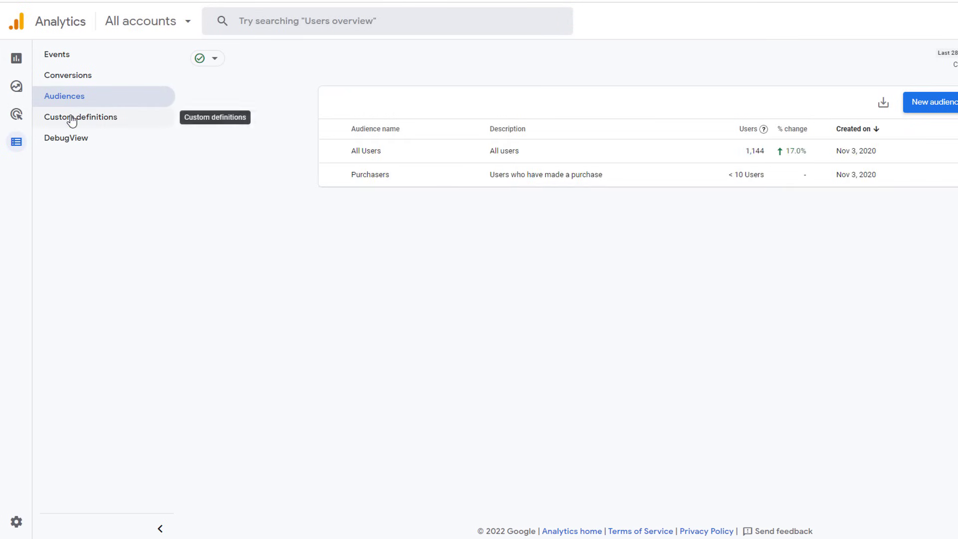
left_click(71, 119)
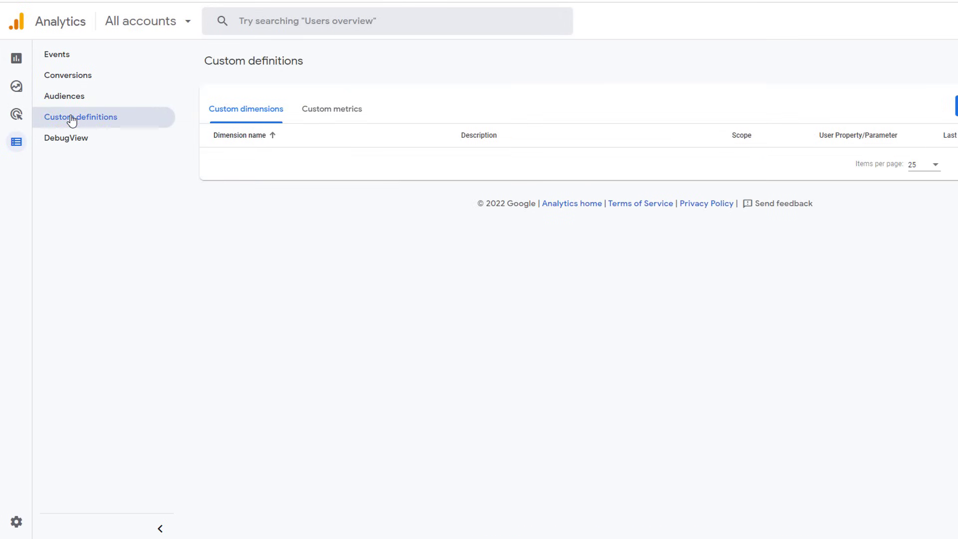
left_click(71, 140)
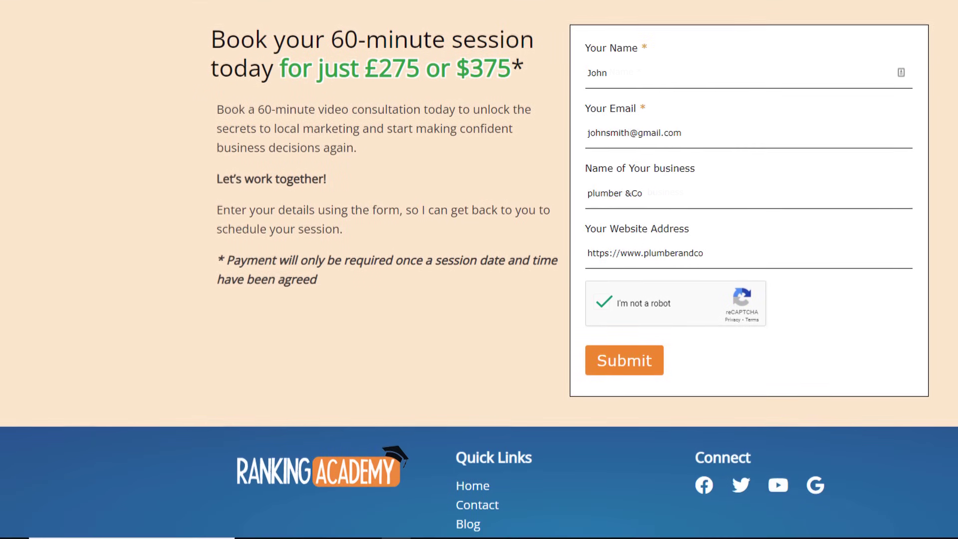
Step: Submit the Ranking Academy consultation booking form to reach the Thank You page
left_click(625, 373)
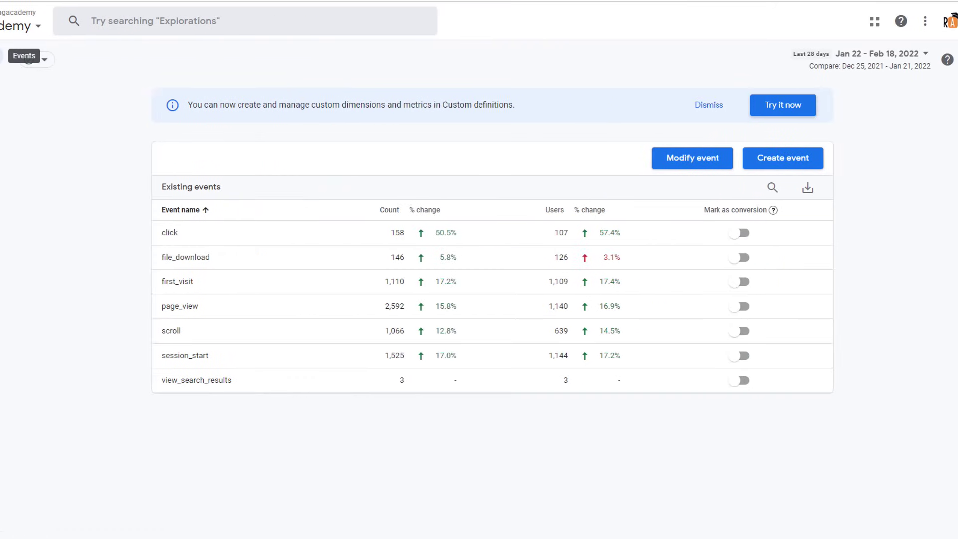
Step: Start a custom event named generate_lead matching event_name equals page_view
left_click(786, 156)
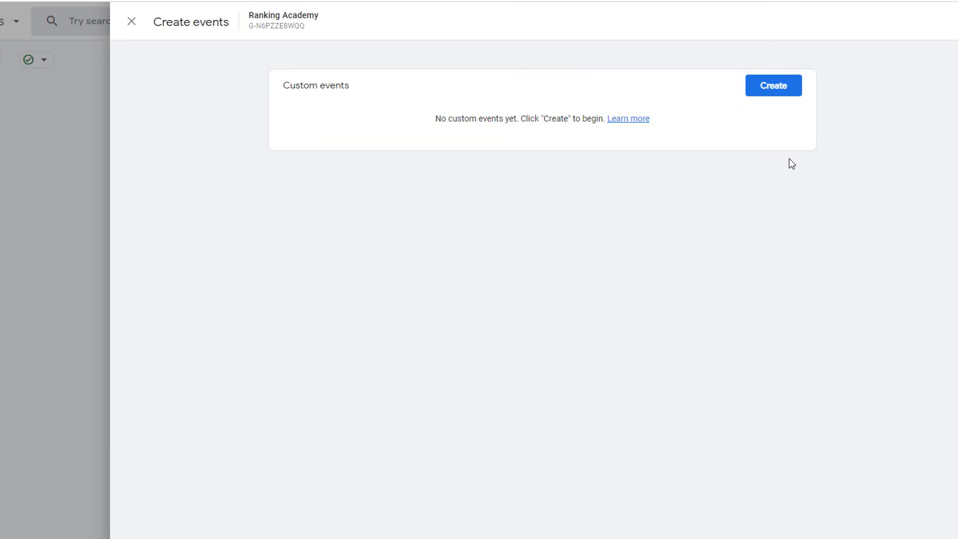
left_click(774, 89)
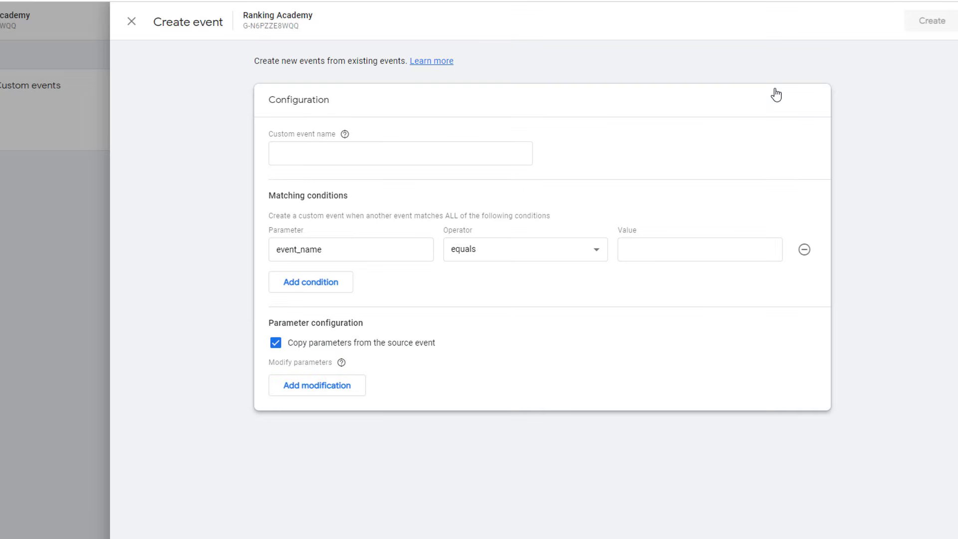
left_click(400, 148)
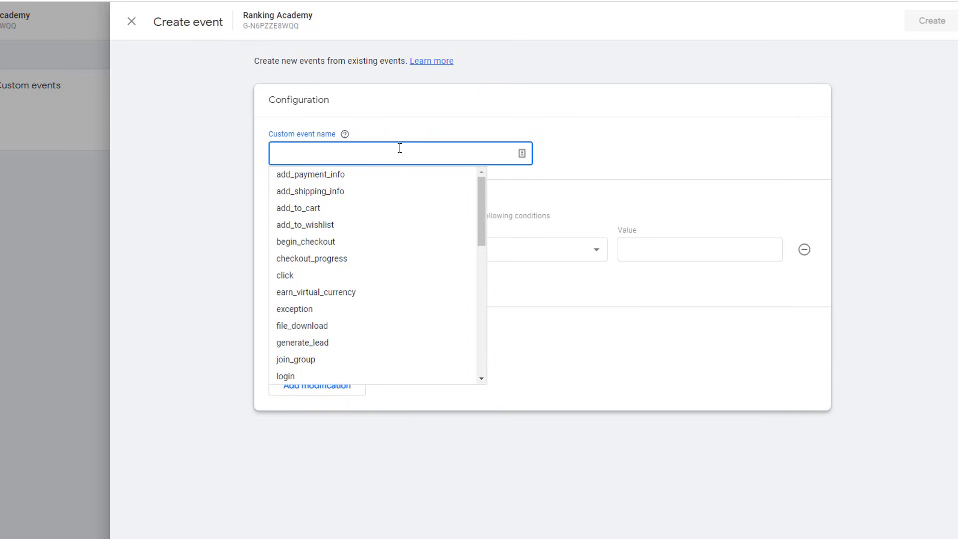
left_click(316, 343)
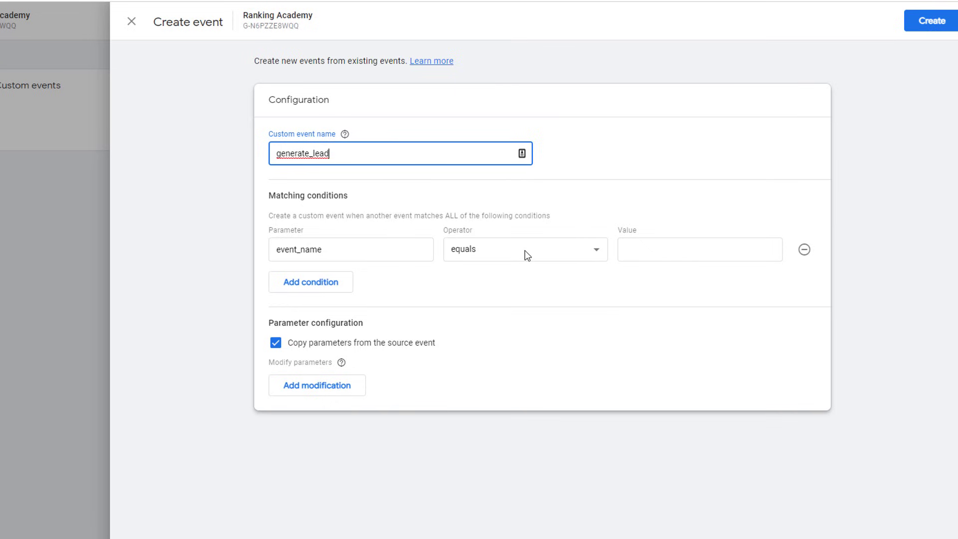
left_click(651, 243)
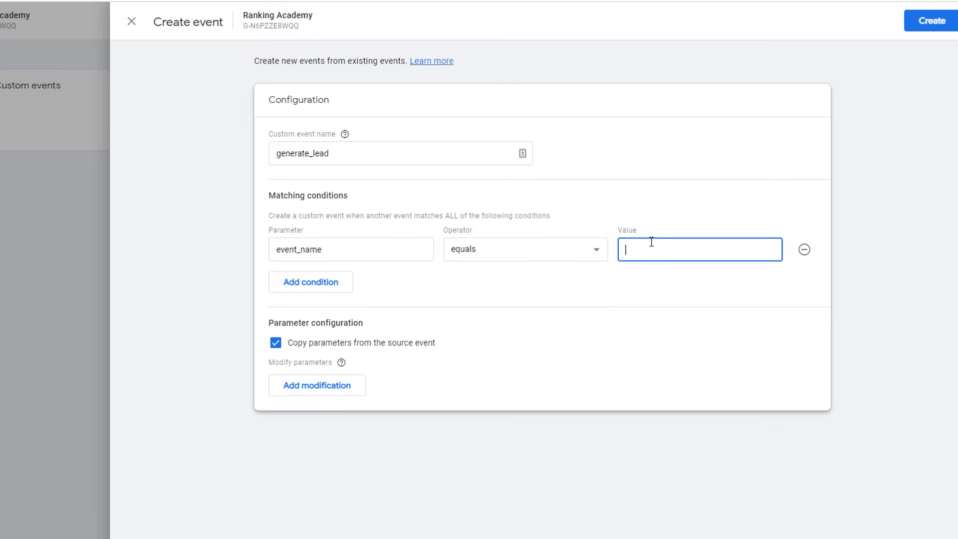
type("page_view")
Step: Add a second condition: page_location with the contains operator
left_click(317, 285)
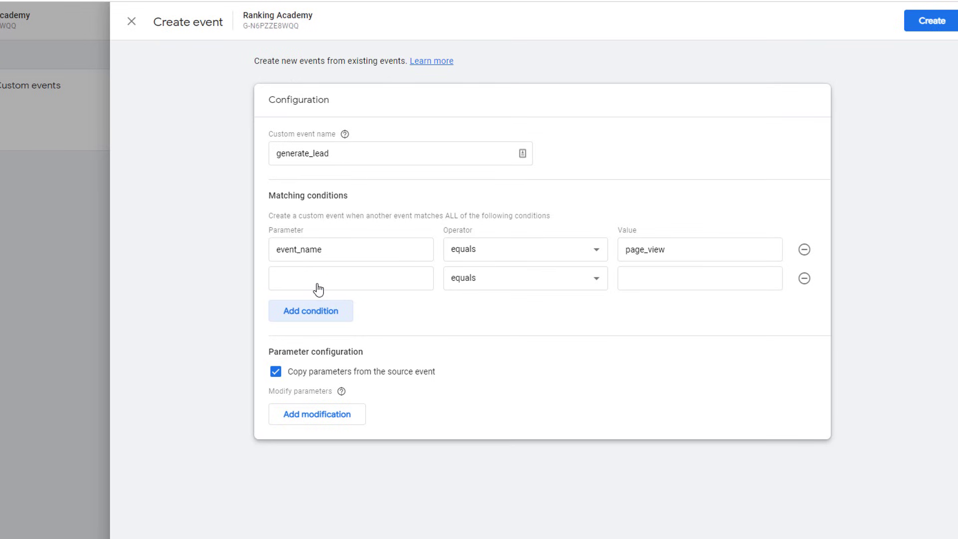
left_click(318, 284)
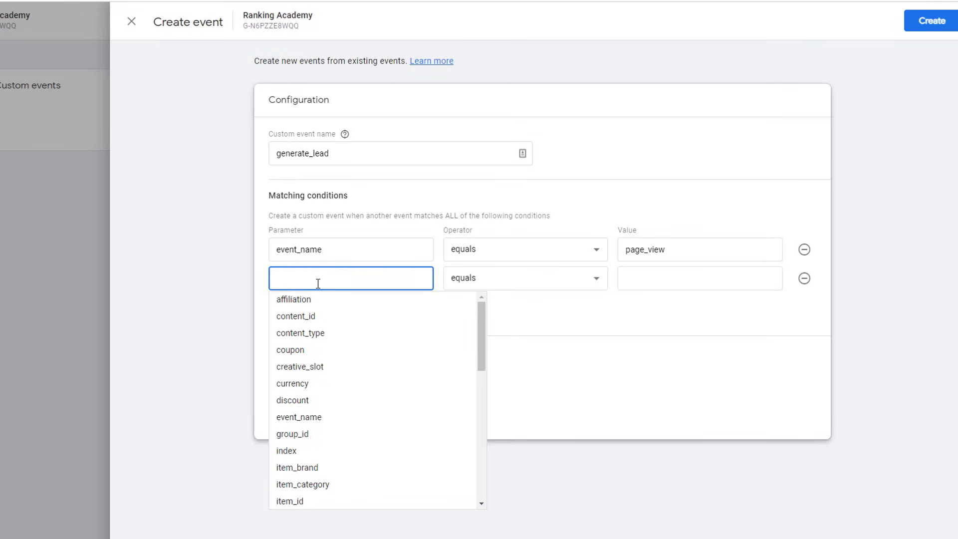
type("page")
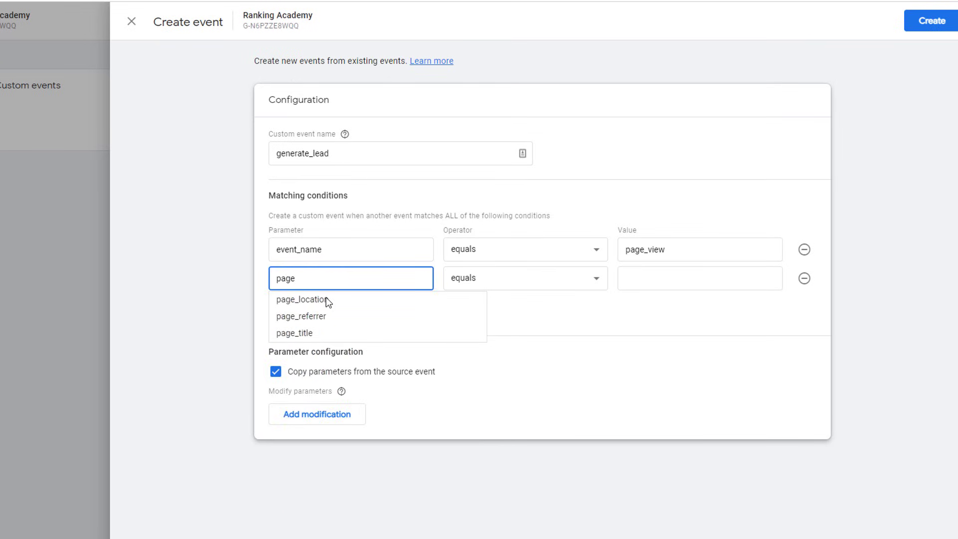
left_click(325, 299)
left_click(594, 280)
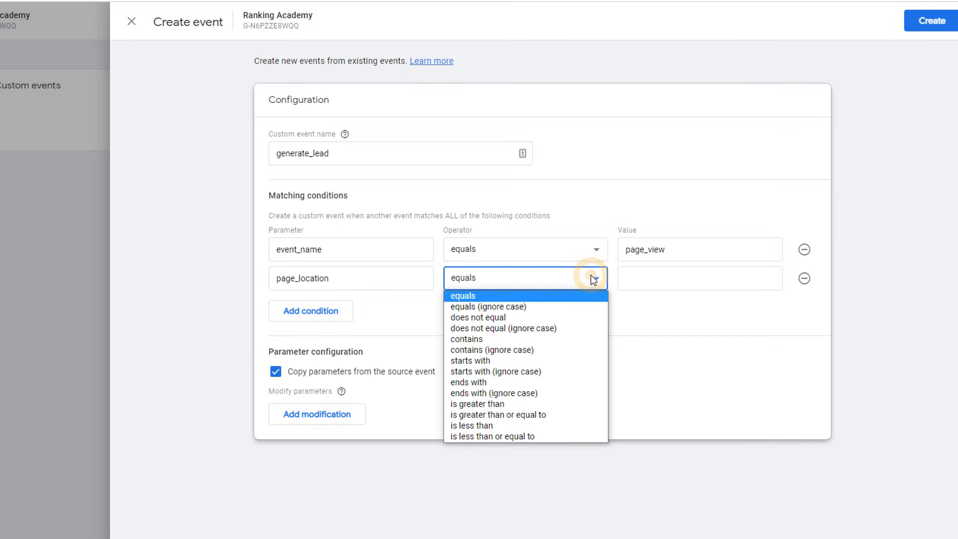
key("c")
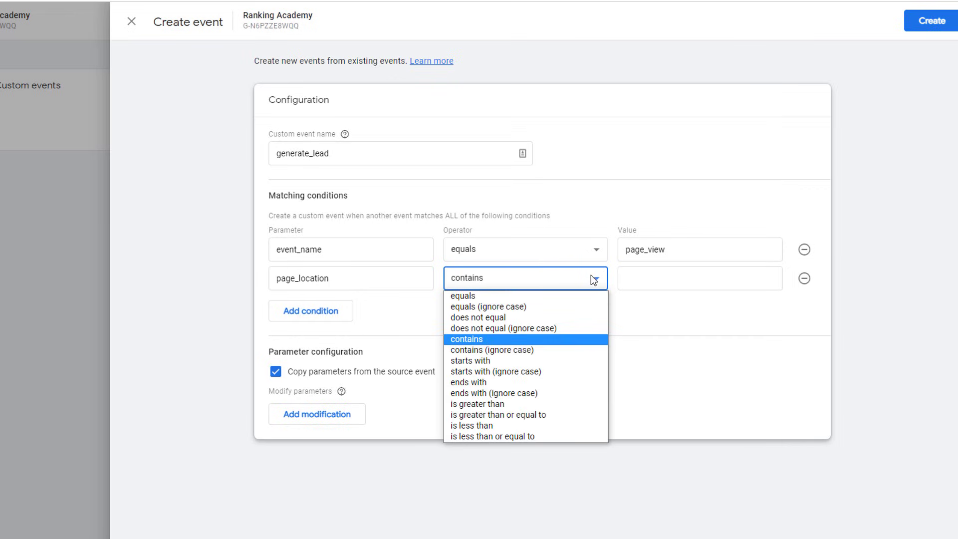
left_click(480, 338)
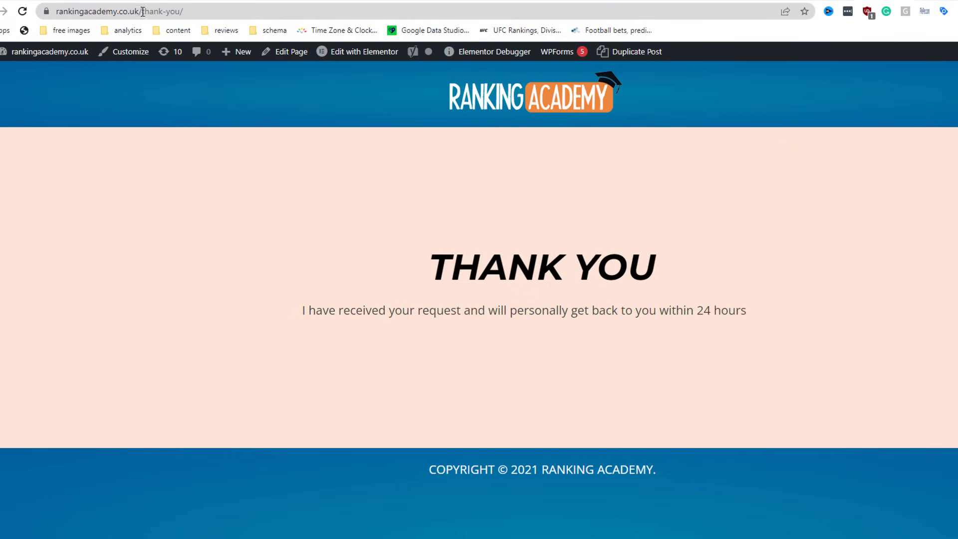
Step: Set the page_location condition value to thank-you, copied from the page address, and add a modification row
left_click_drag(142, 11, 179, 12)
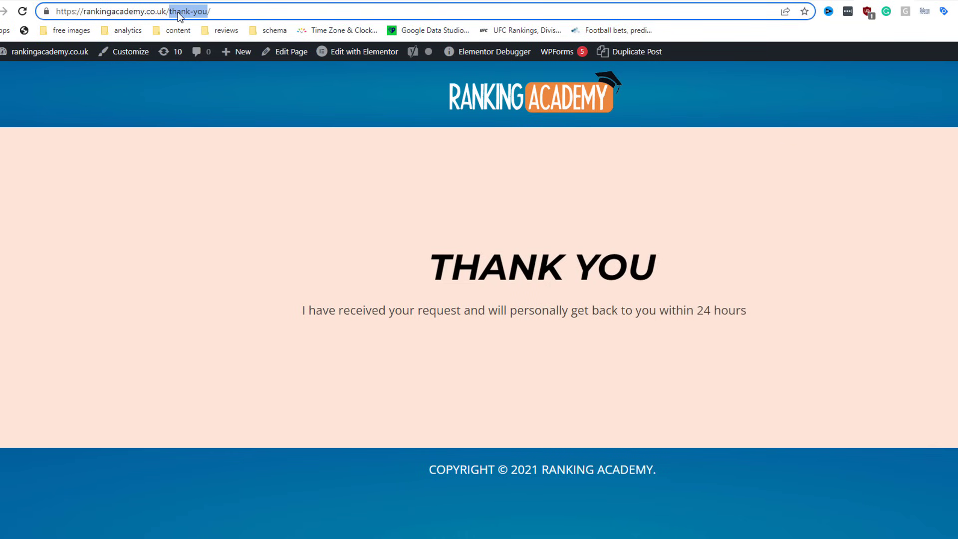
right_click(178, 12)
left_click(215, 76)
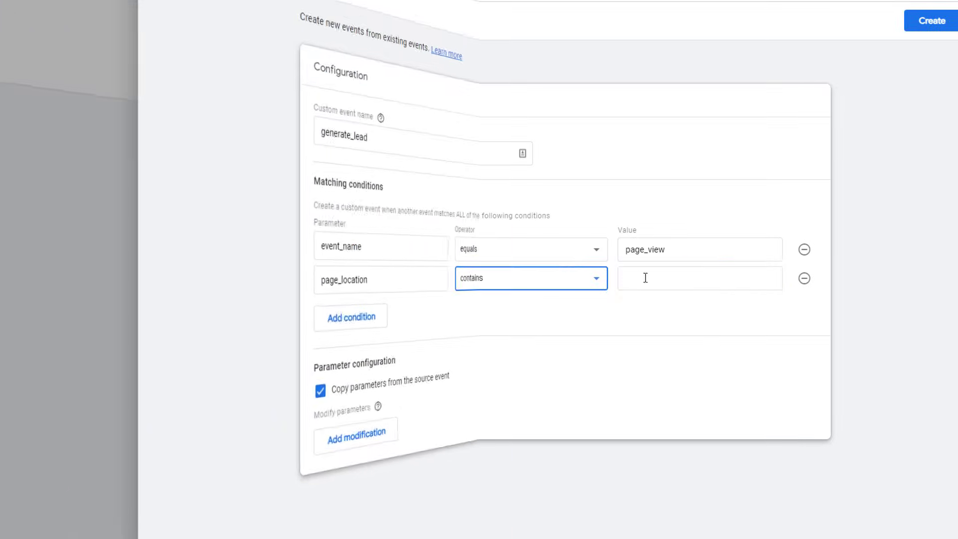
left_click(642, 278)
right_click(648, 279)
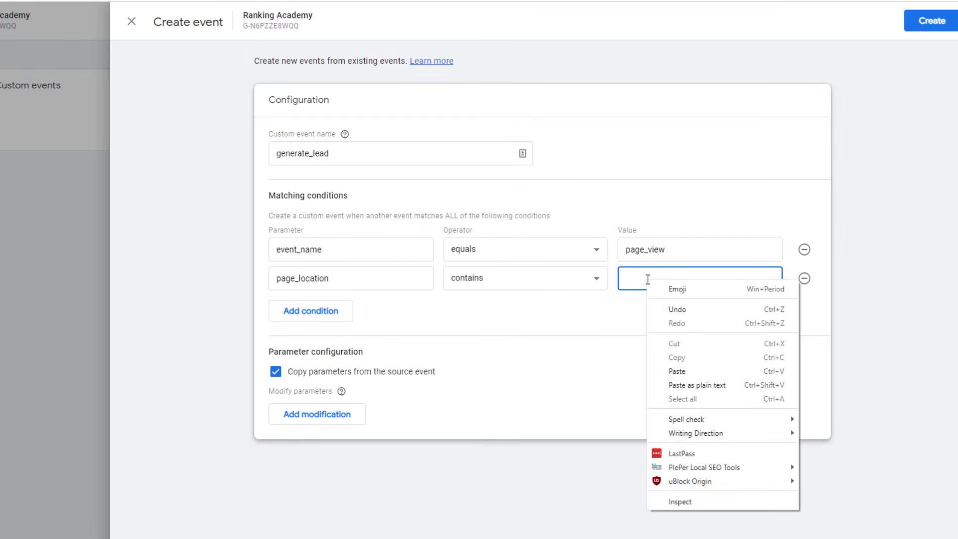
left_click(688, 371)
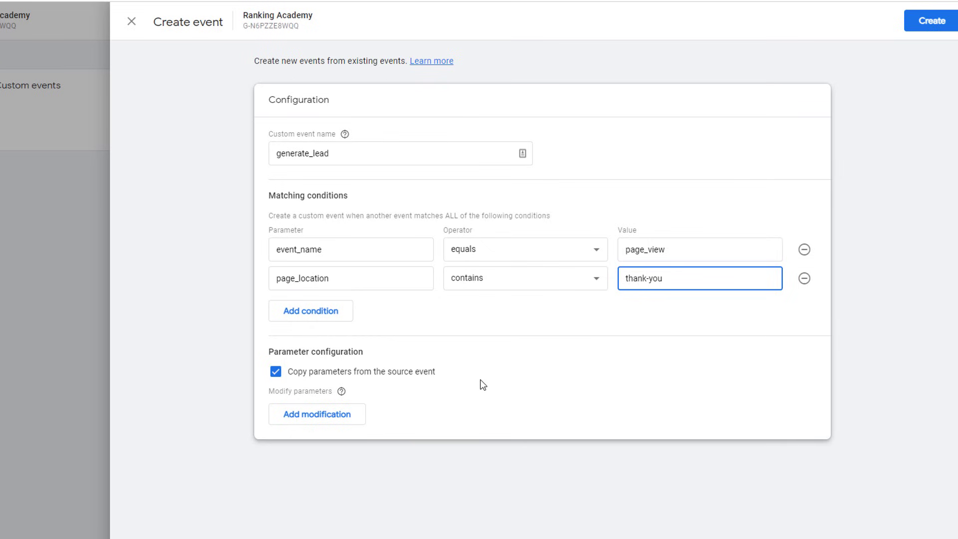
left_click(329, 418)
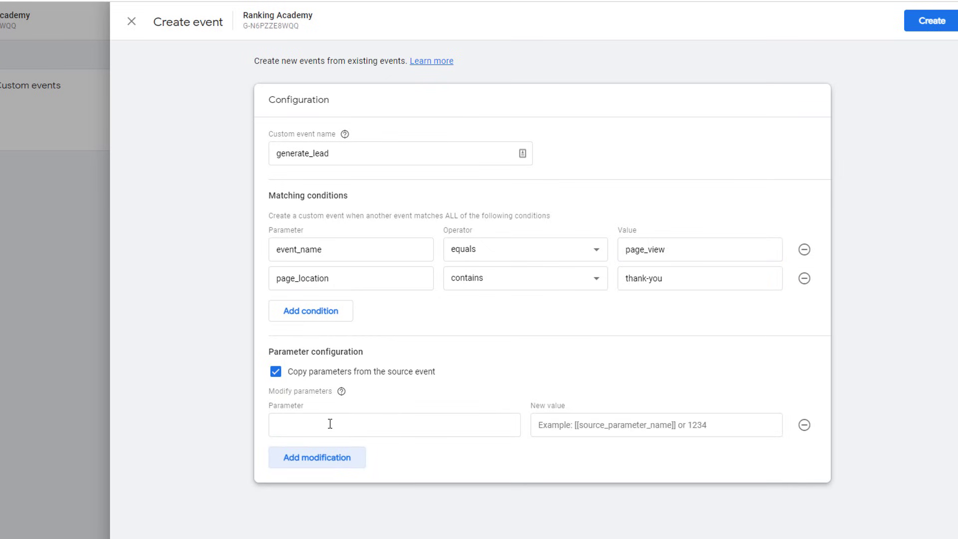
Step: Modify the value parameter to 375
left_click(330, 423)
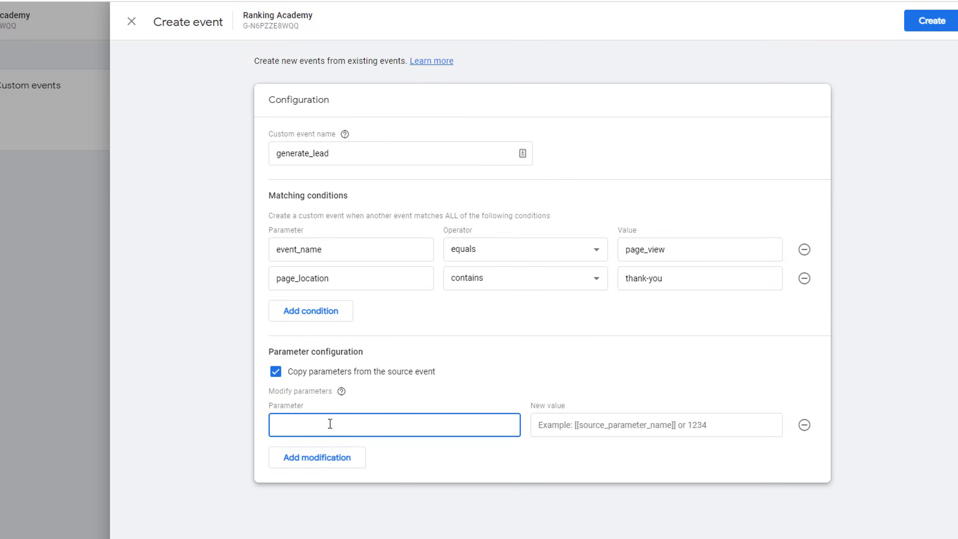
type("value")
key("Return")
left_click(565, 426)
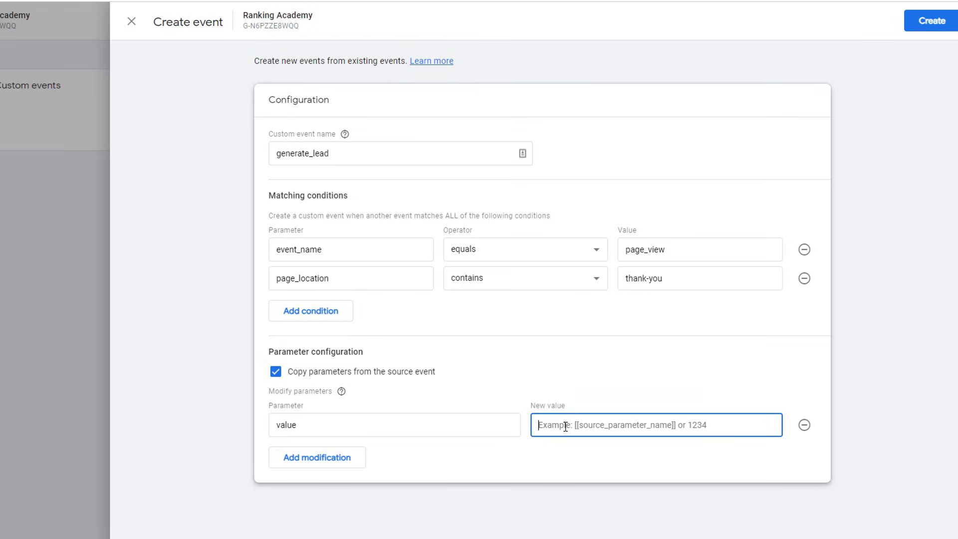
type("375")
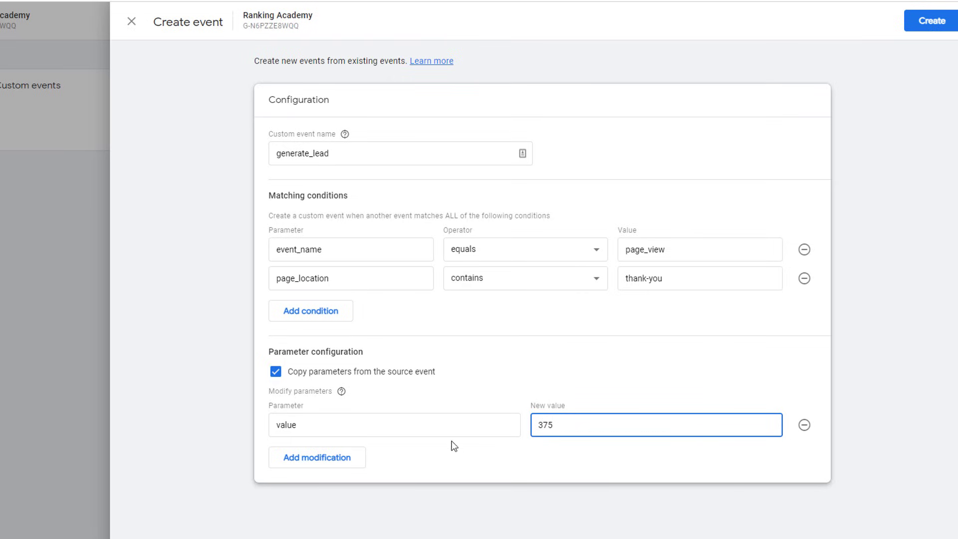
Step: Add a currency modification set to USD and create the generate_lead event
left_click(327, 459)
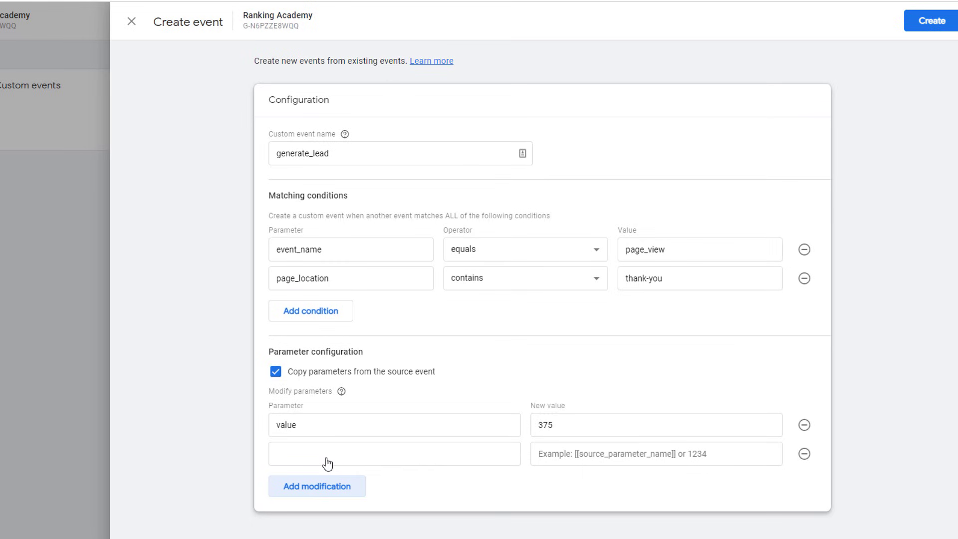
left_click(328, 462)
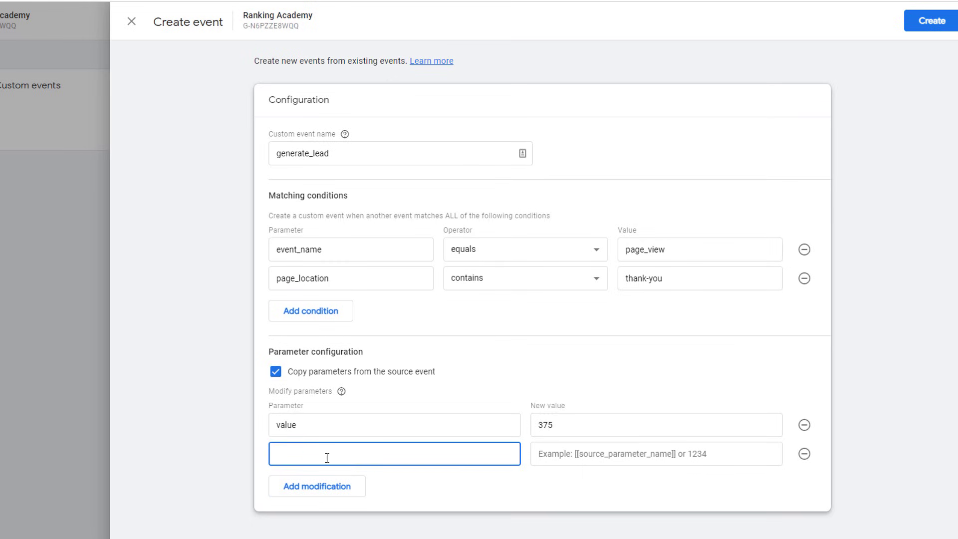
type("cu")
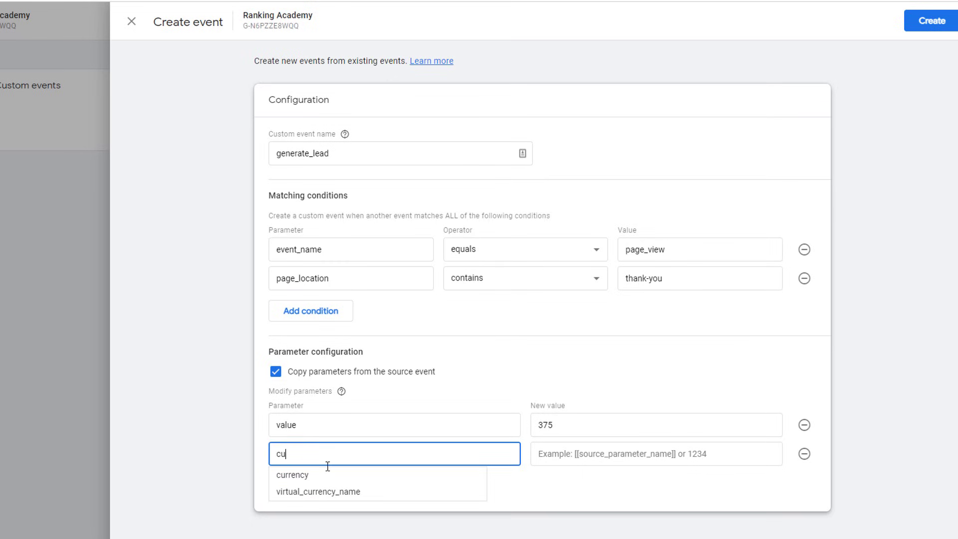
left_click(317, 474)
left_click(603, 453)
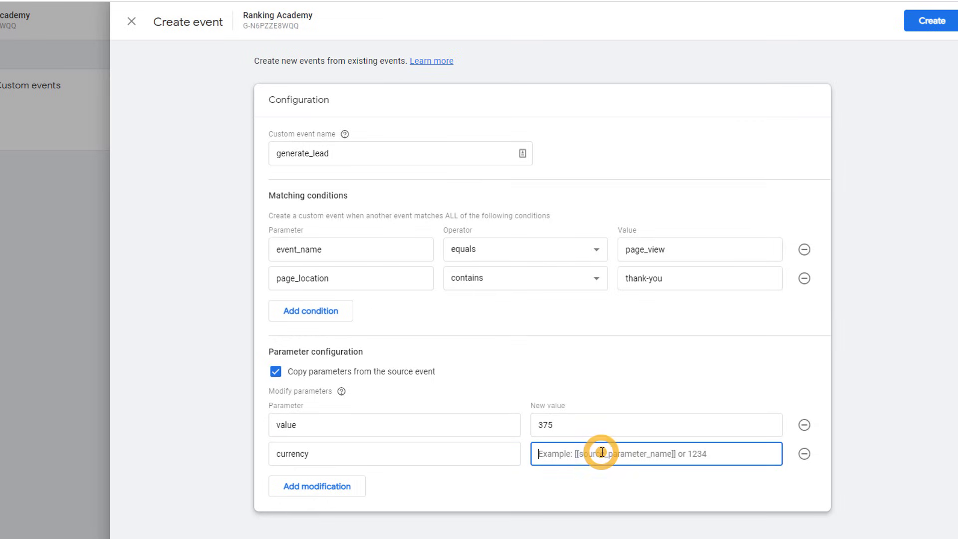
type("USD")
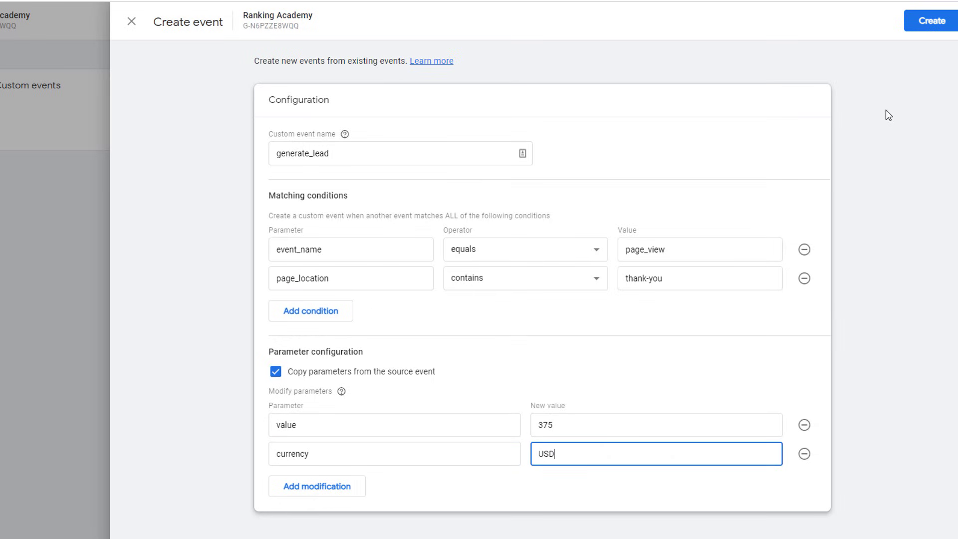
left_click(925, 28)
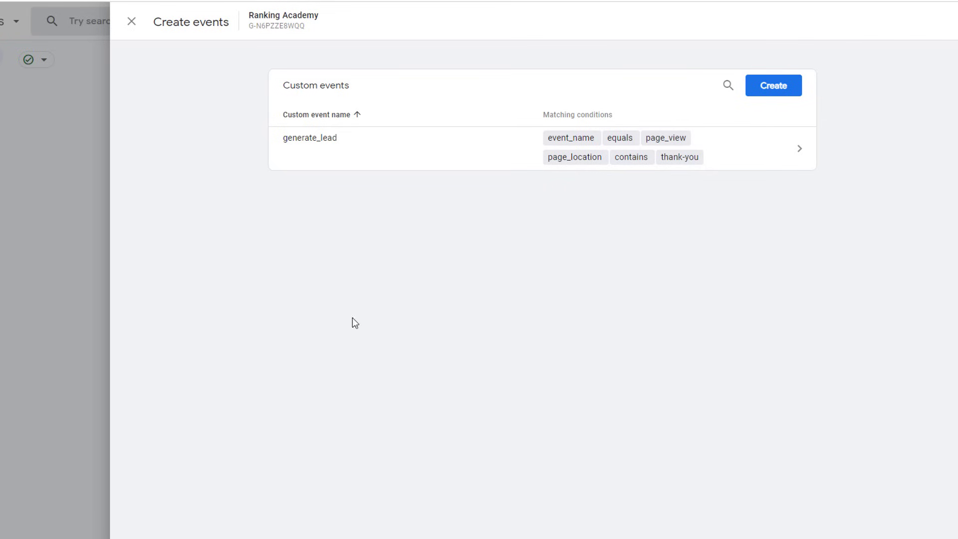
Step: Close the custom events panel and mark generate_lead as a conversion in Existing events
left_click(132, 23)
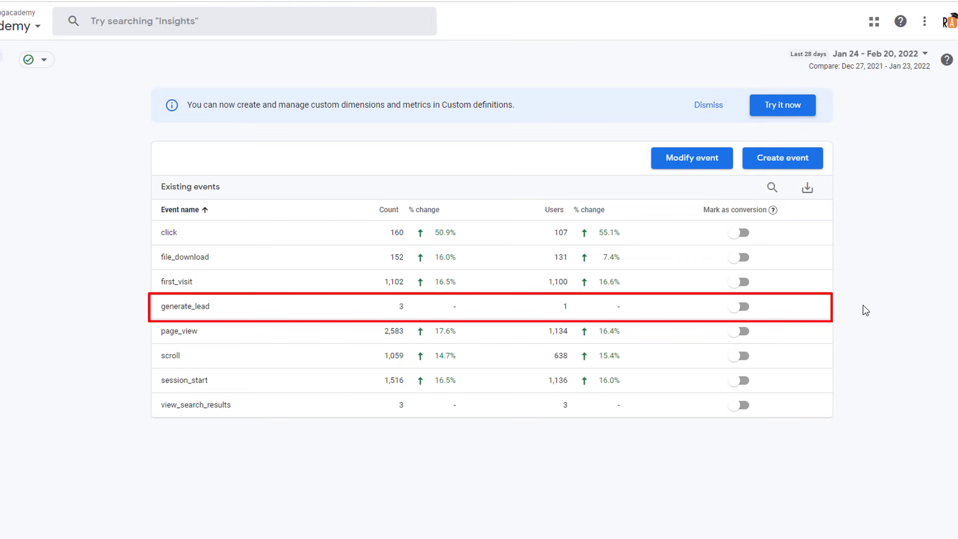
left_click(743, 306)
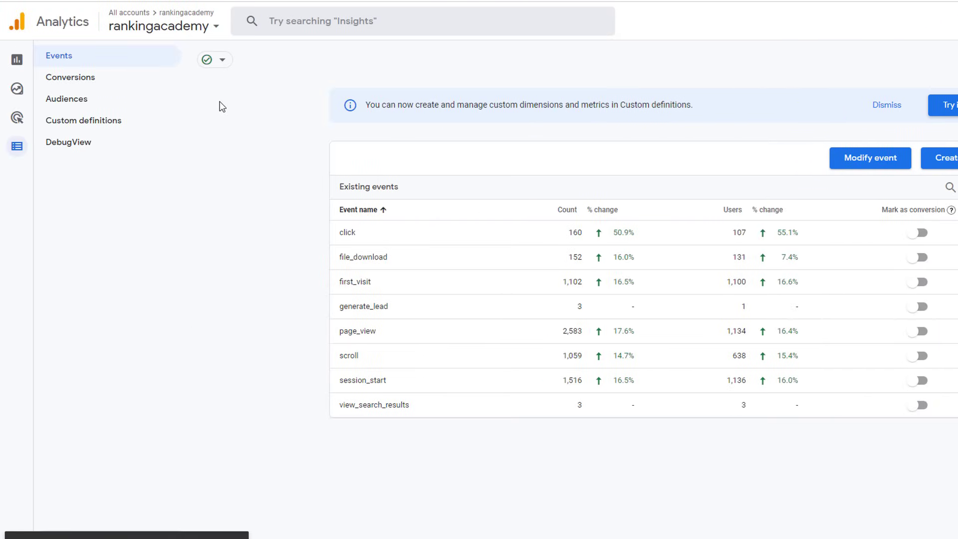
Step: Save generate_lead as a new conversion event on the Conversions page
left_click(88, 80)
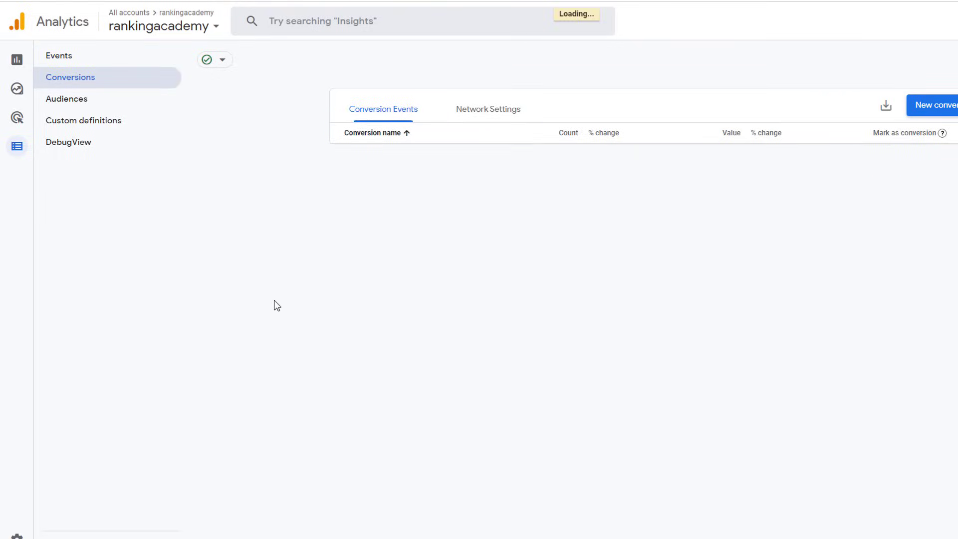
left_click(803, 109)
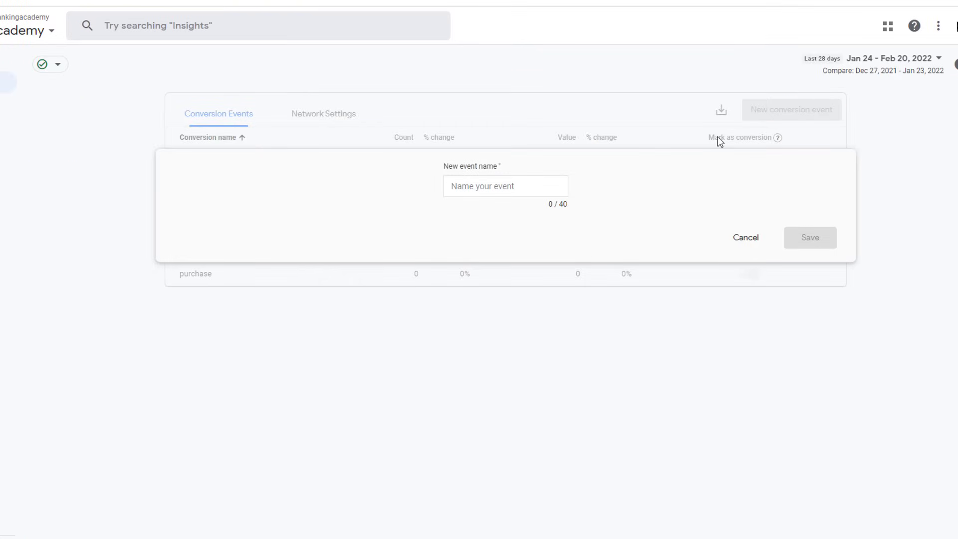
left_click(515, 186)
type("generate_lead")
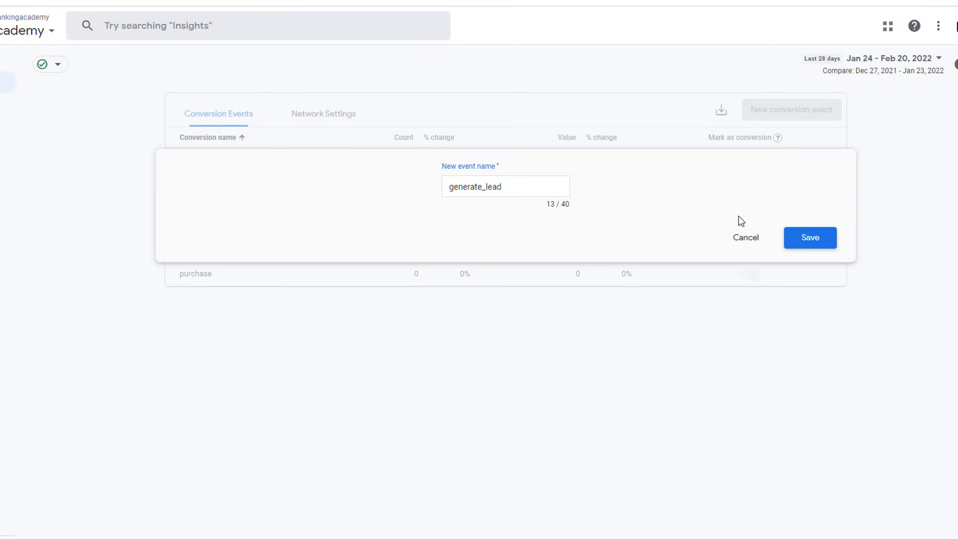
left_click(801, 241)
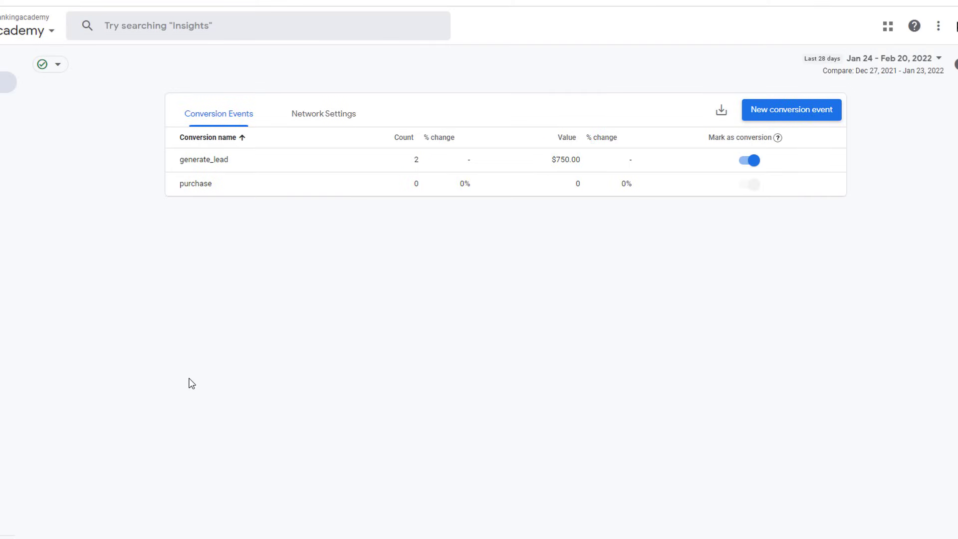
Step: Open the Engagement Conversions report and drill into generate_lead: 2 conversions worth 750.00 from Organic Search
mouse_move(21, 176)
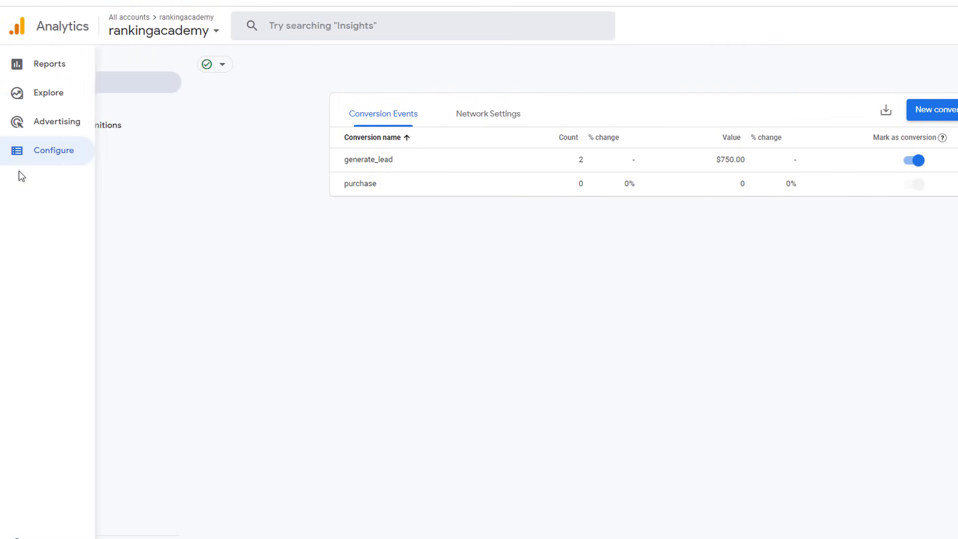
left_click(49, 66)
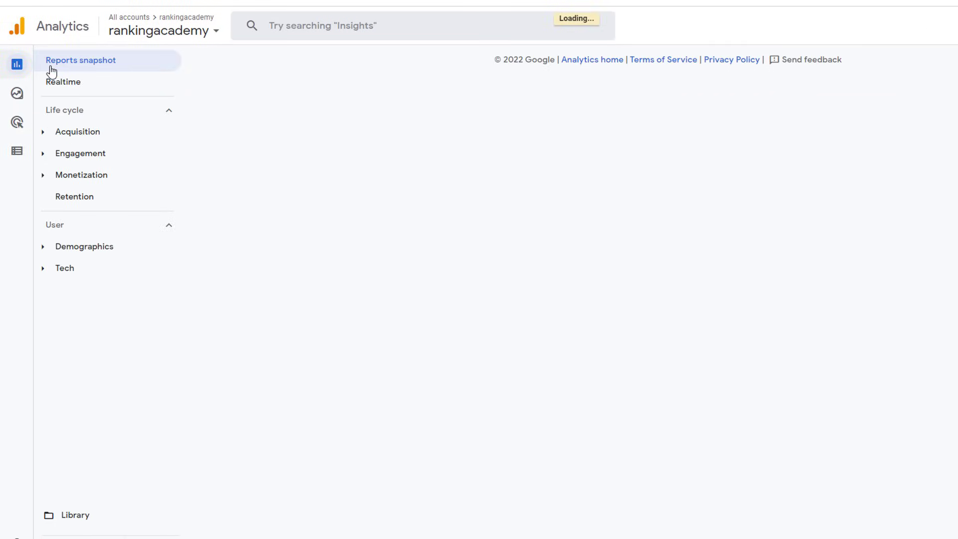
left_click(65, 156)
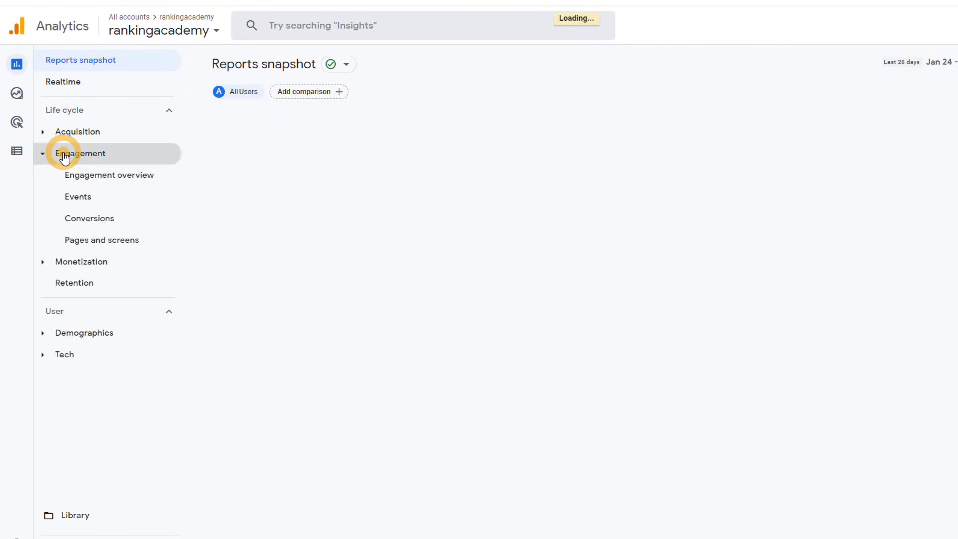
left_click(85, 228)
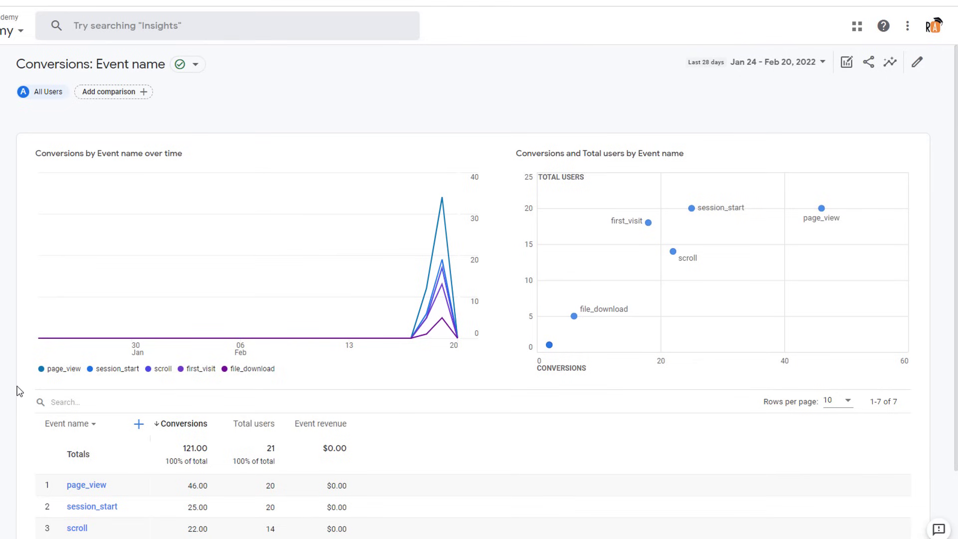
mouse_move(550, 346)
left_click_drag(952, 239, 955, 347)
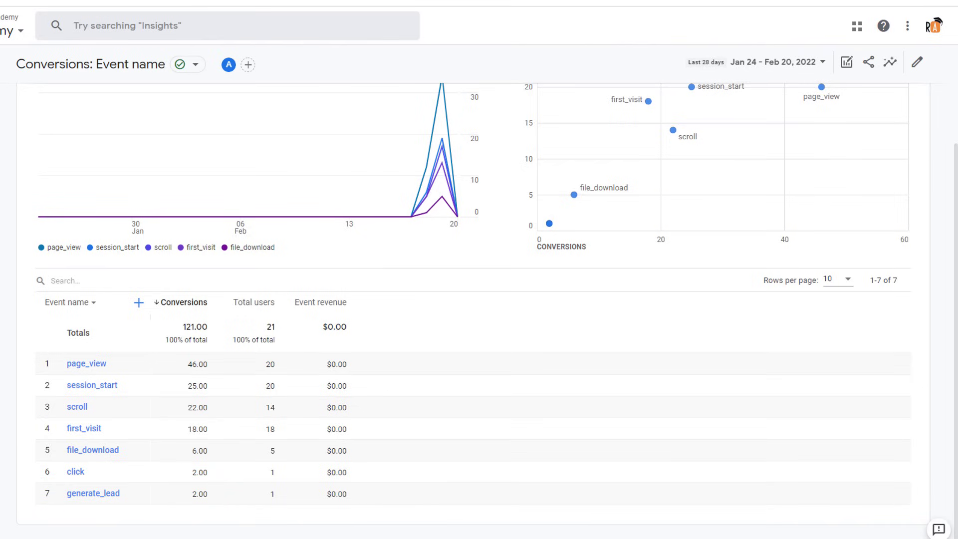
left_click(92, 495)
left_click_drag(954, 172, 956, 197)
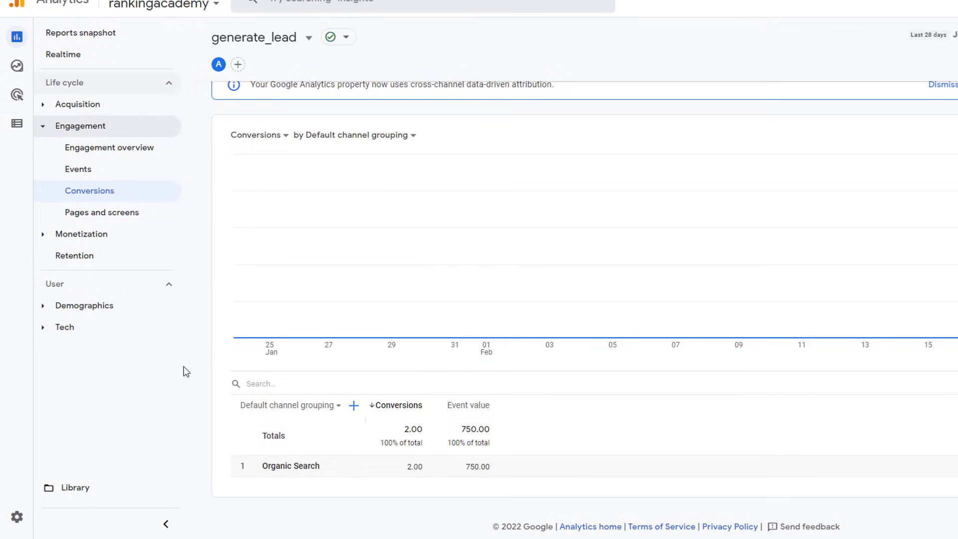
Step: Open Traffic acquisition and limit its Conversions column to the generate_lead event
left_click(41, 105)
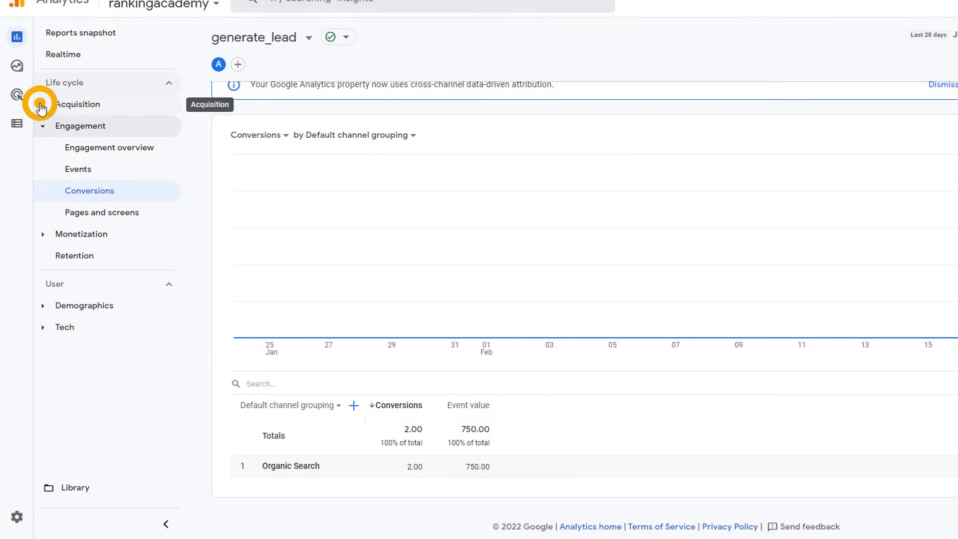
left_click(95, 170)
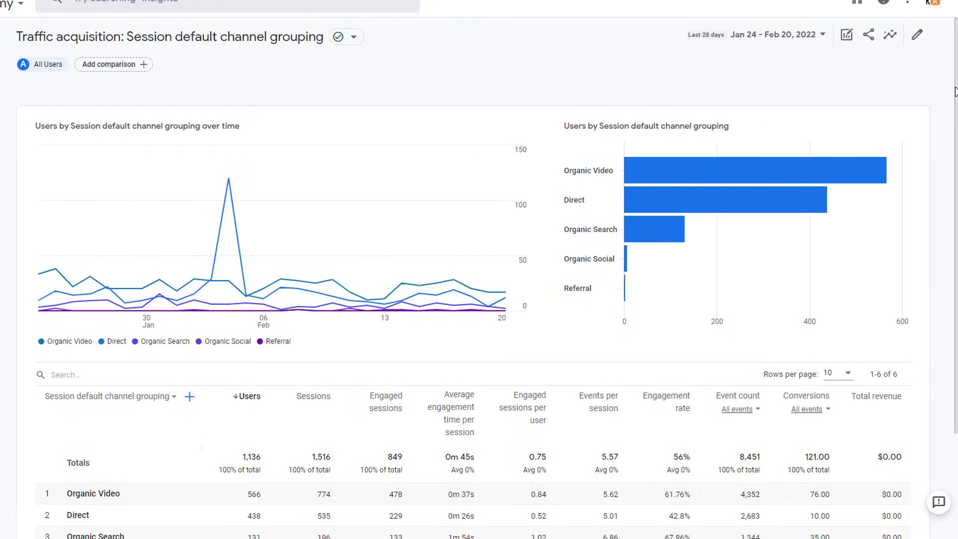
scroll(499, 299, "down", 3)
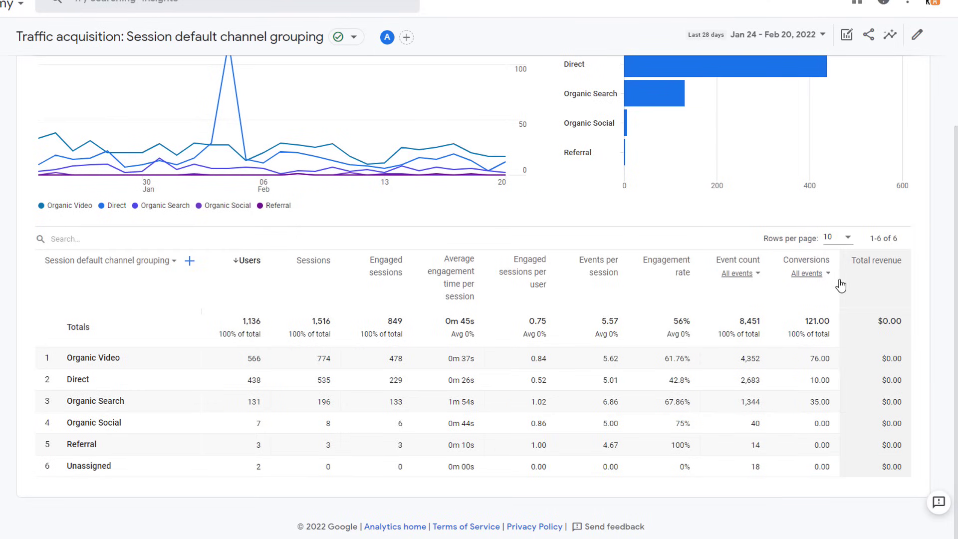
left_click(820, 278)
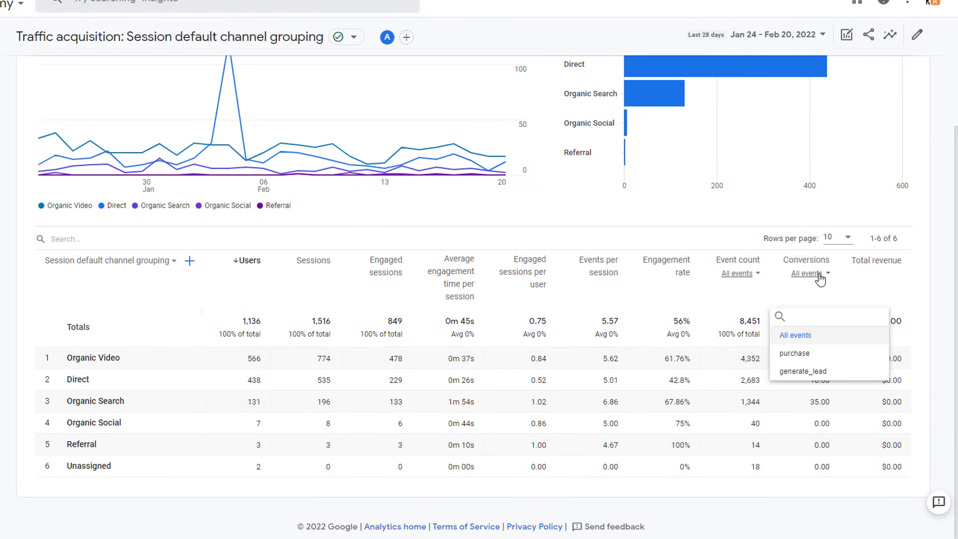
left_click(812, 372)
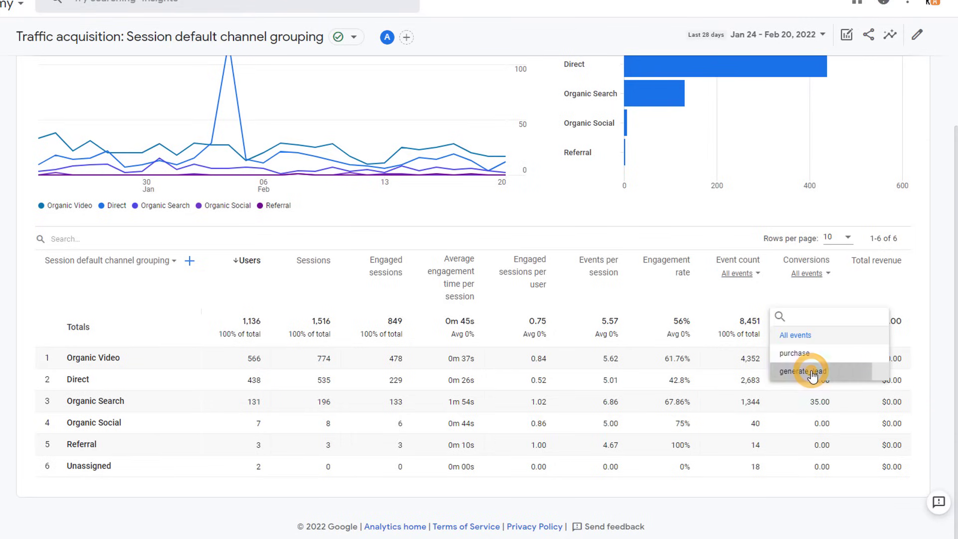